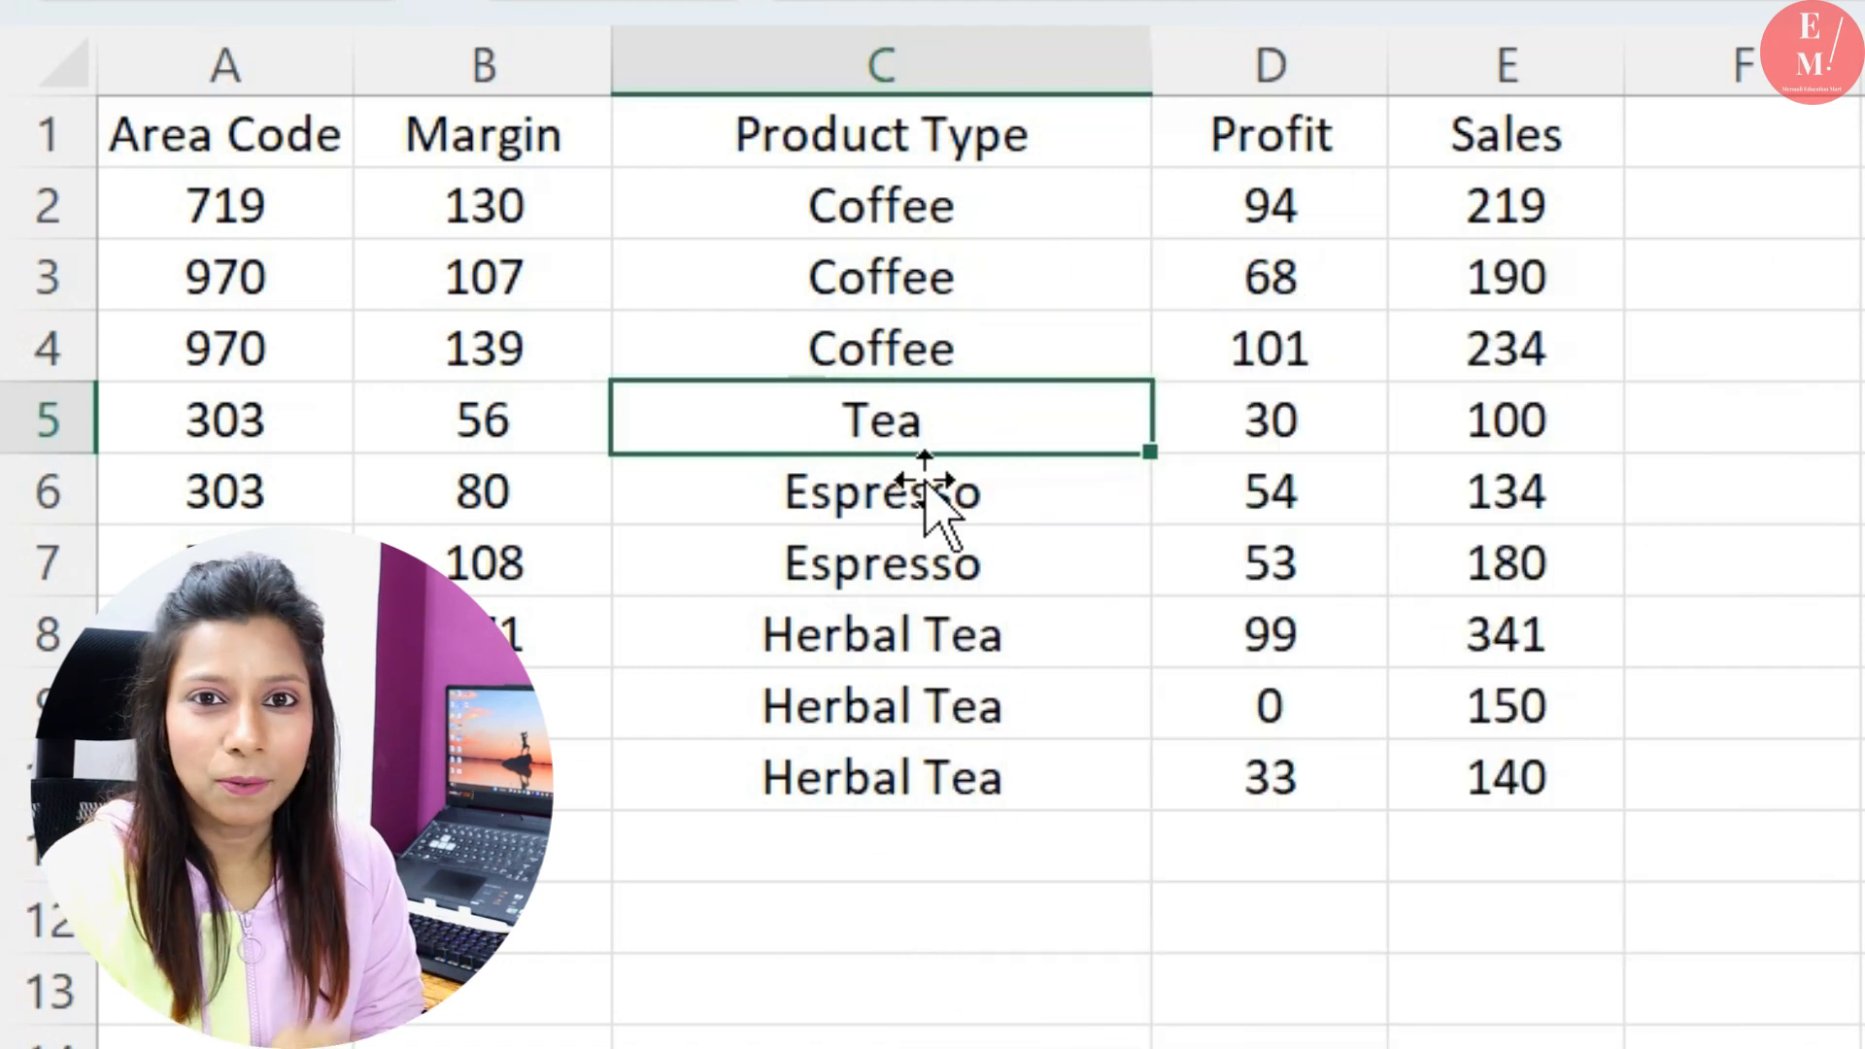
Turn on filters for the header row and filter the Product Type column to show only Coffee
left_click(933, 163)
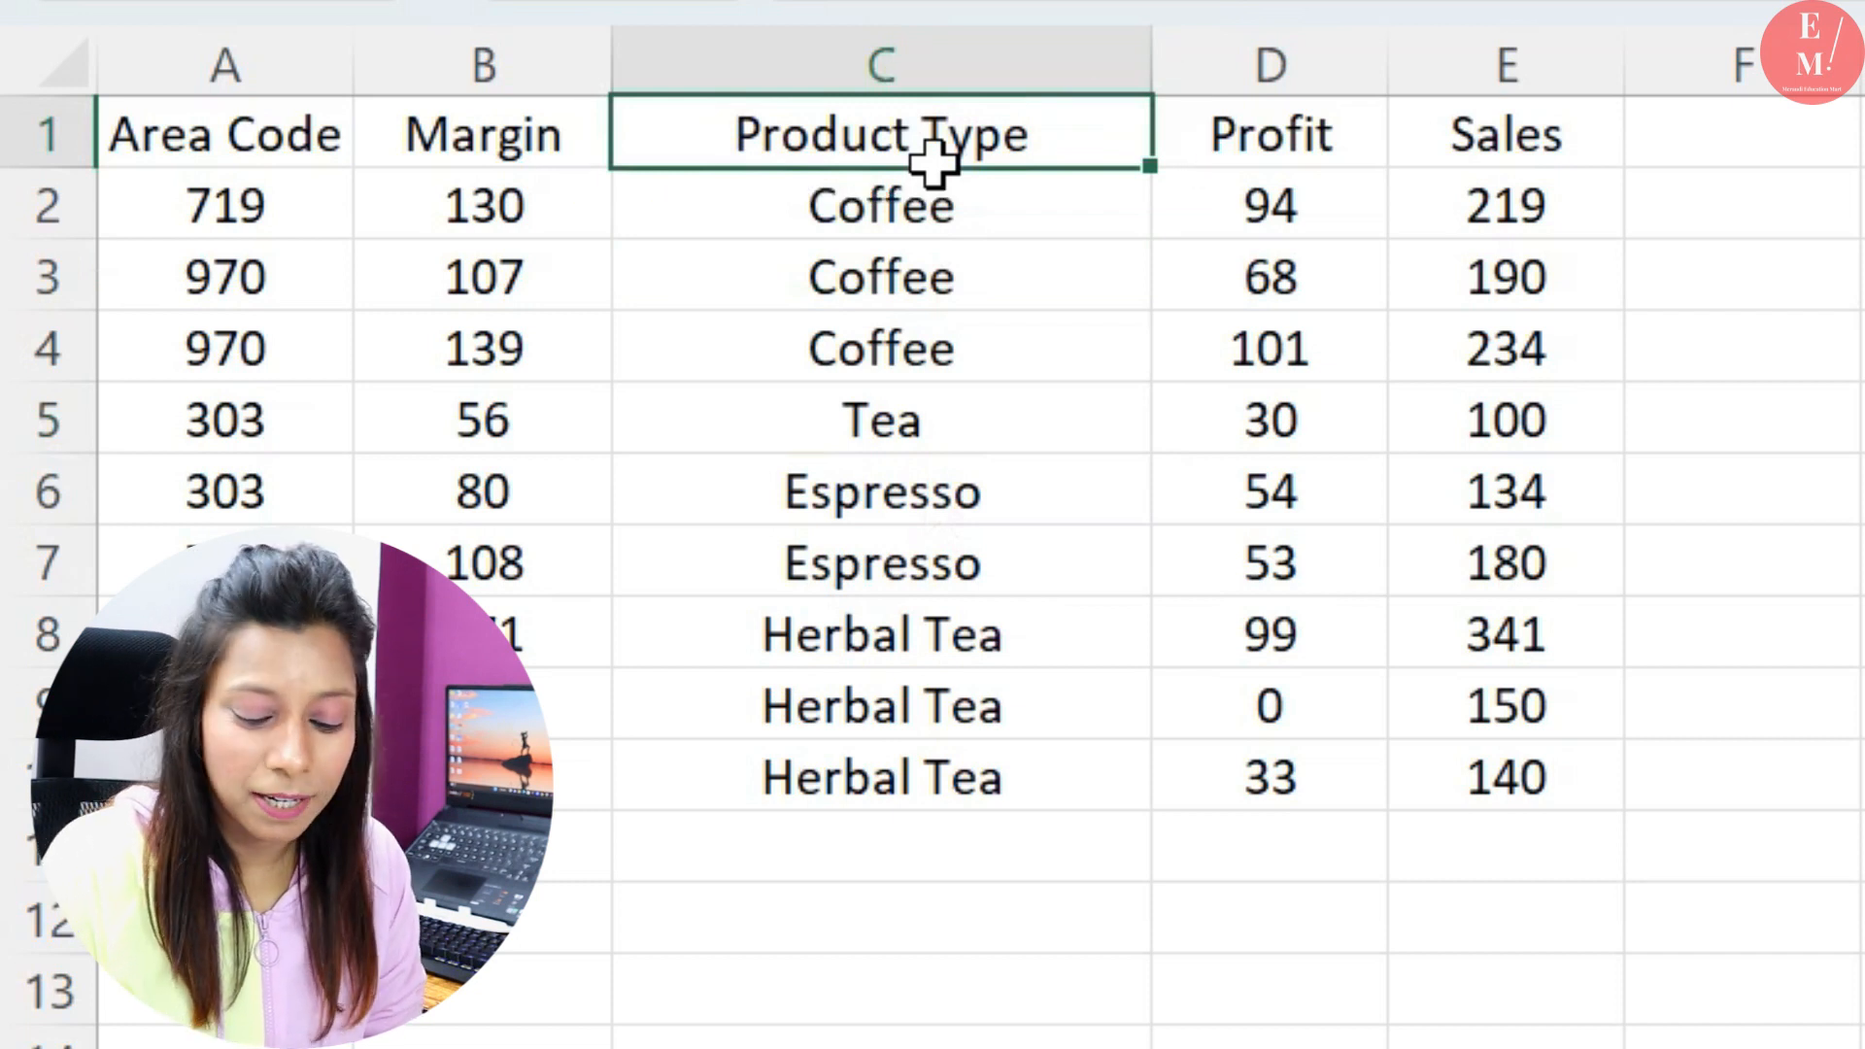
key("ctrl+shift+l")
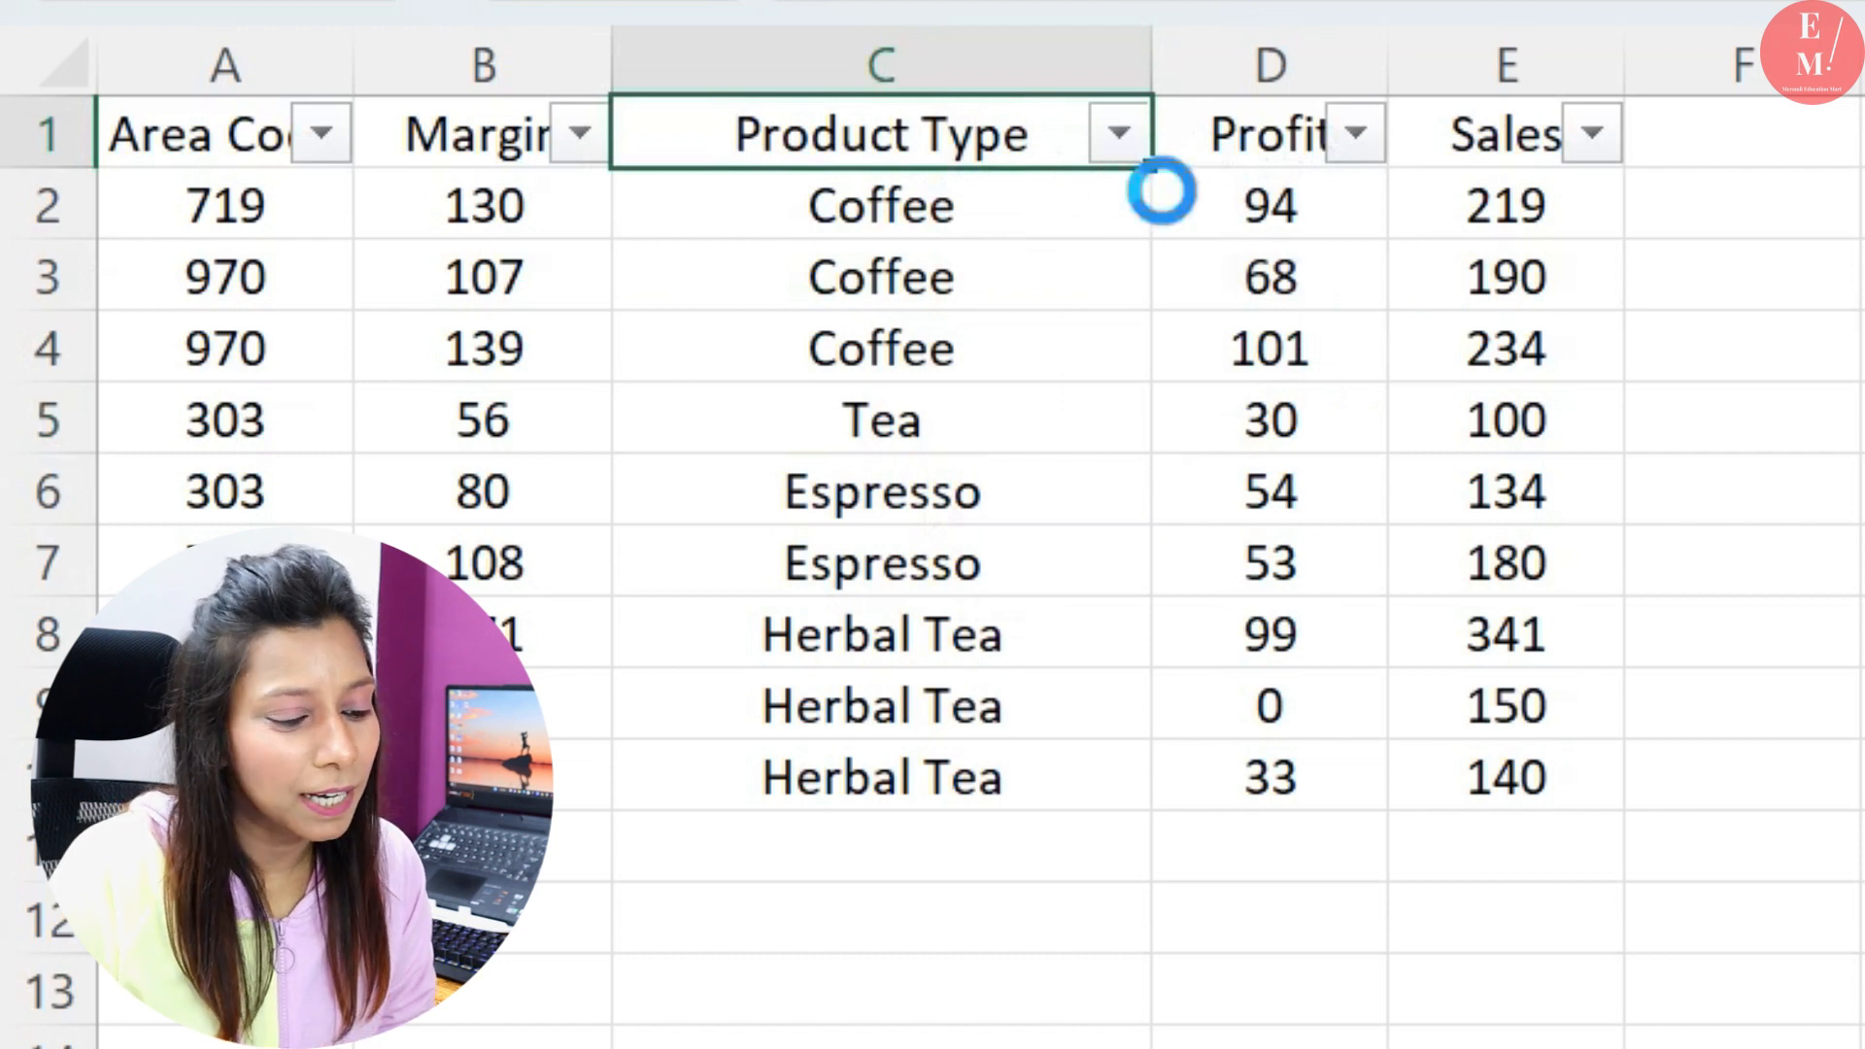
left_click(1120, 136)
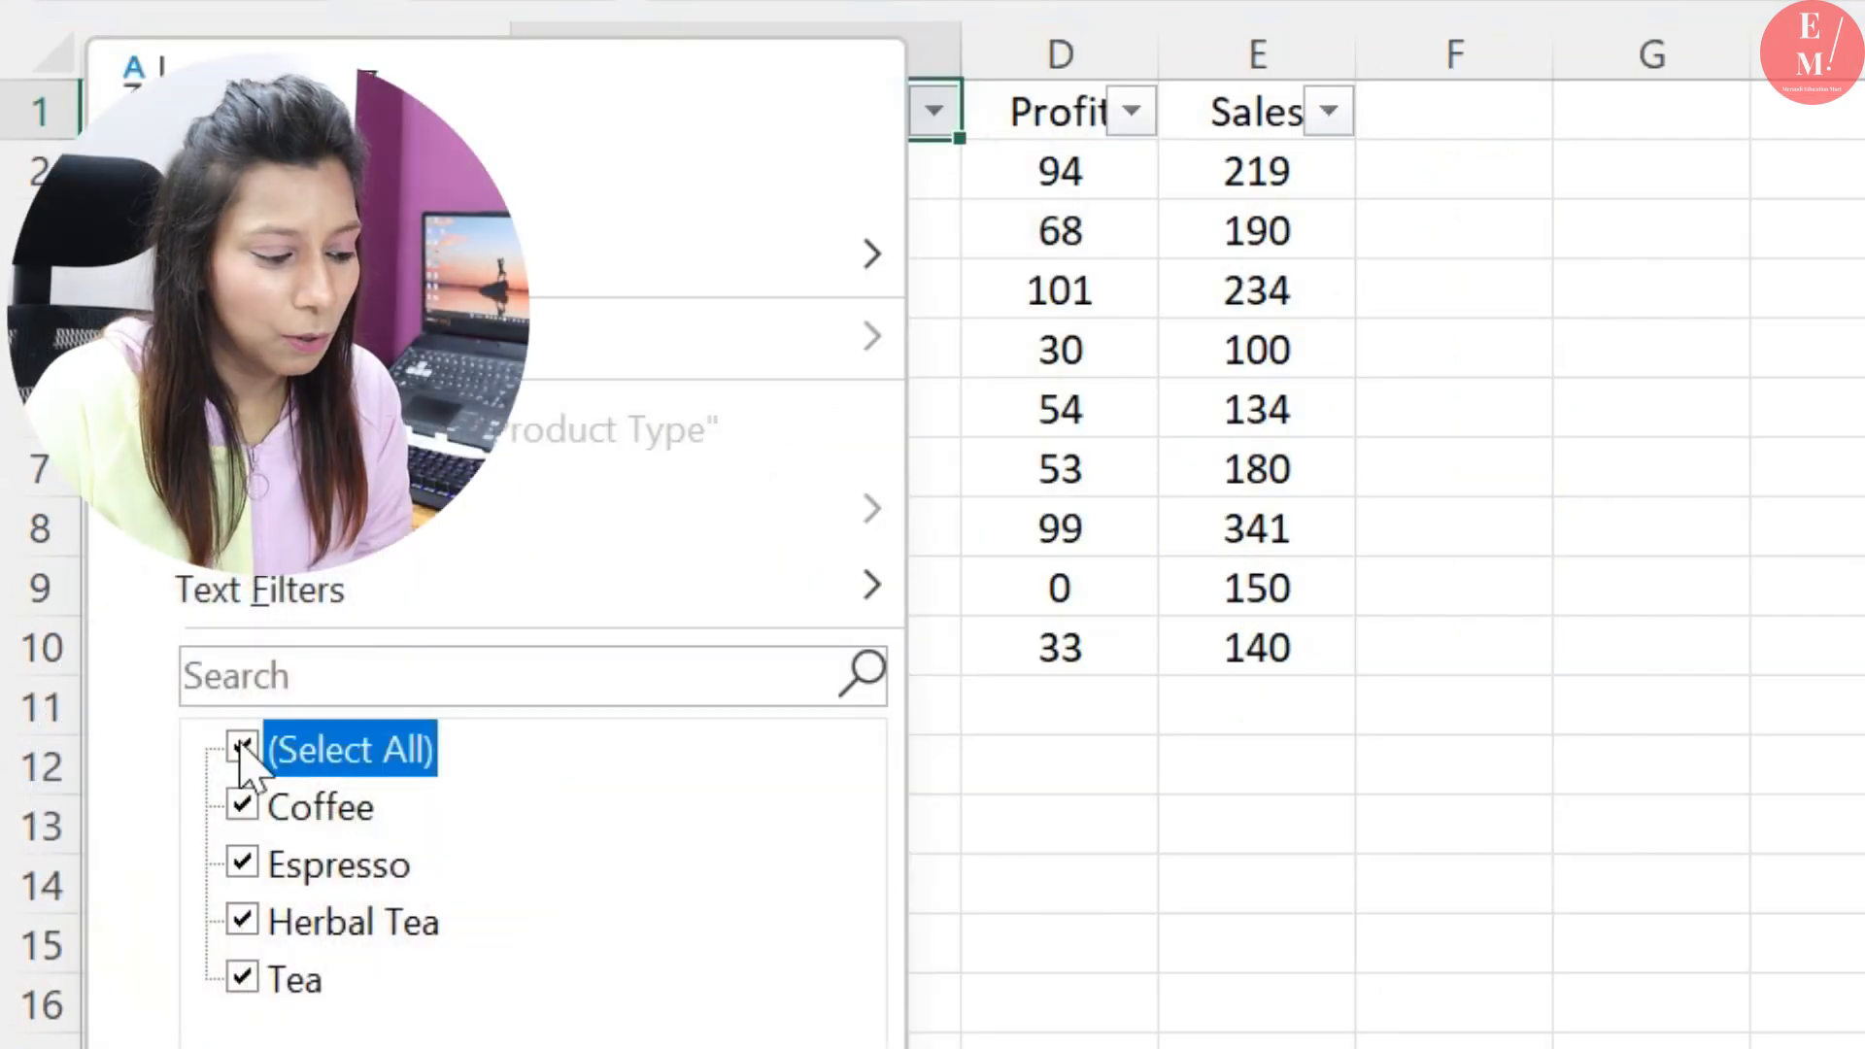
left_click(243, 753)
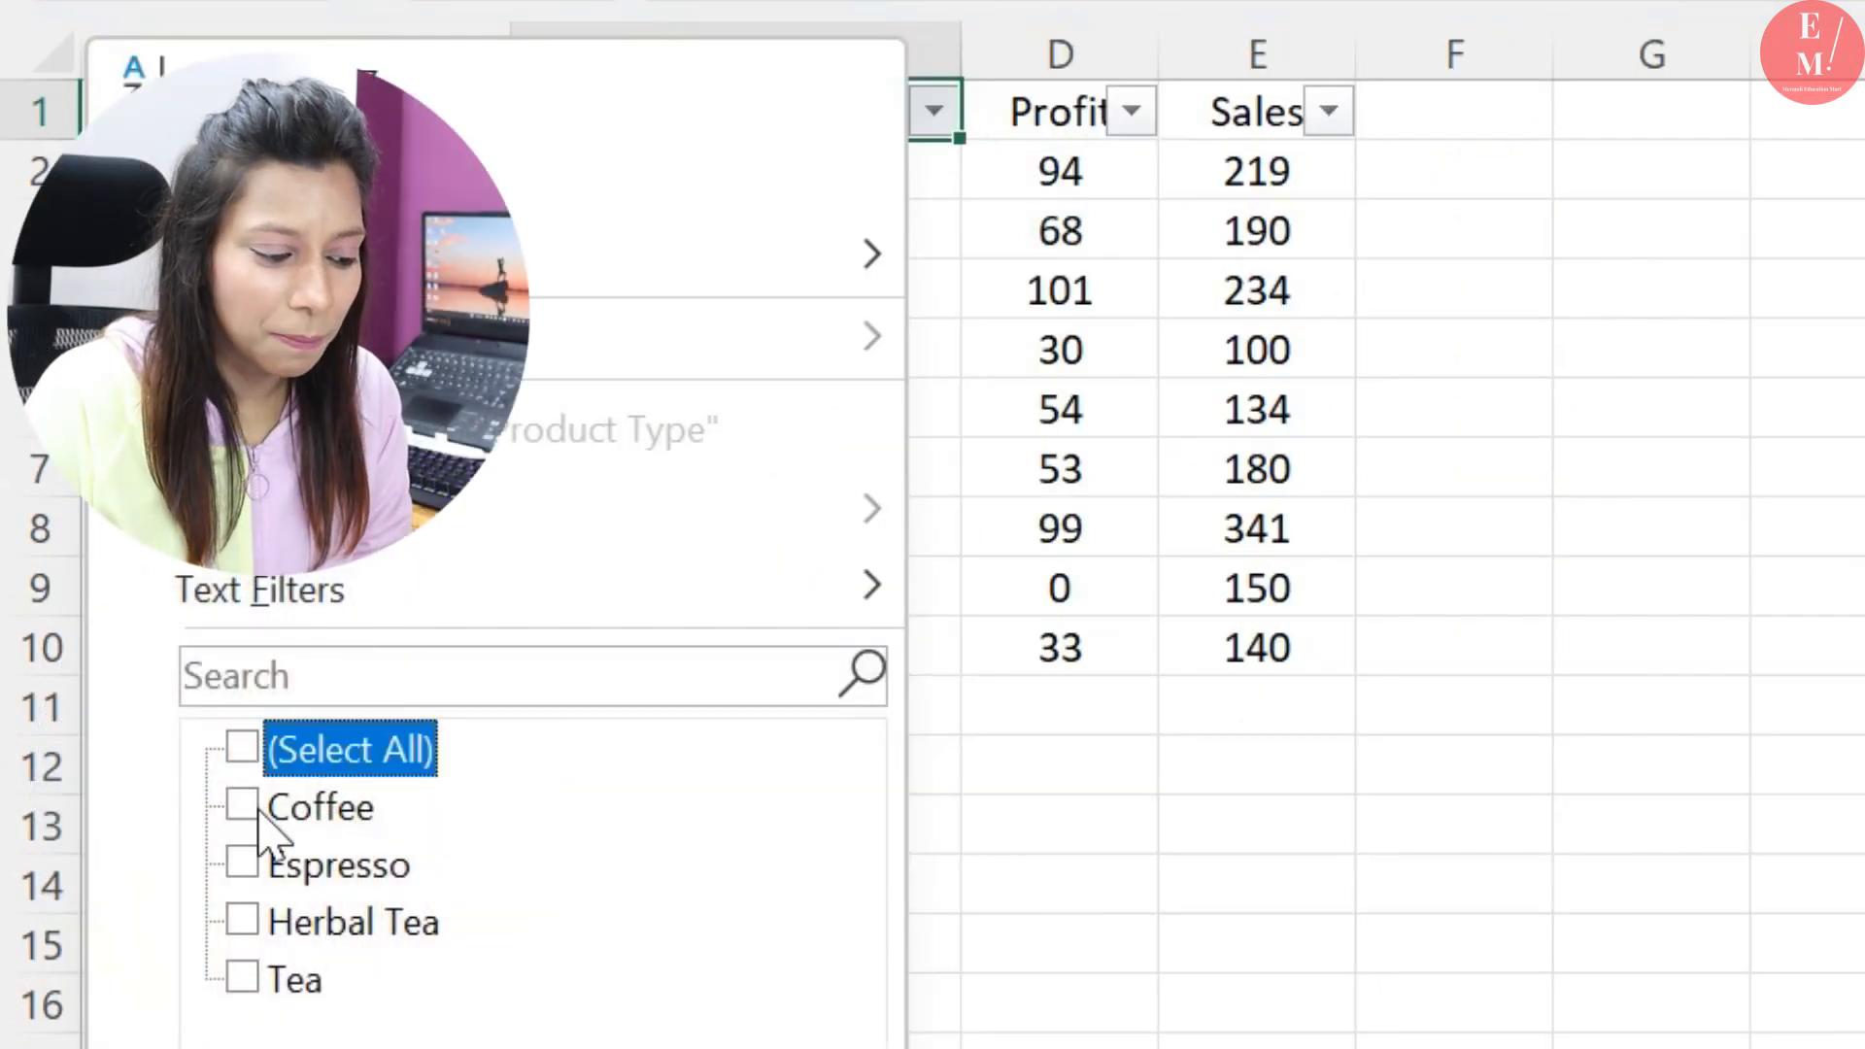
left_click(242, 806)
key("Return")
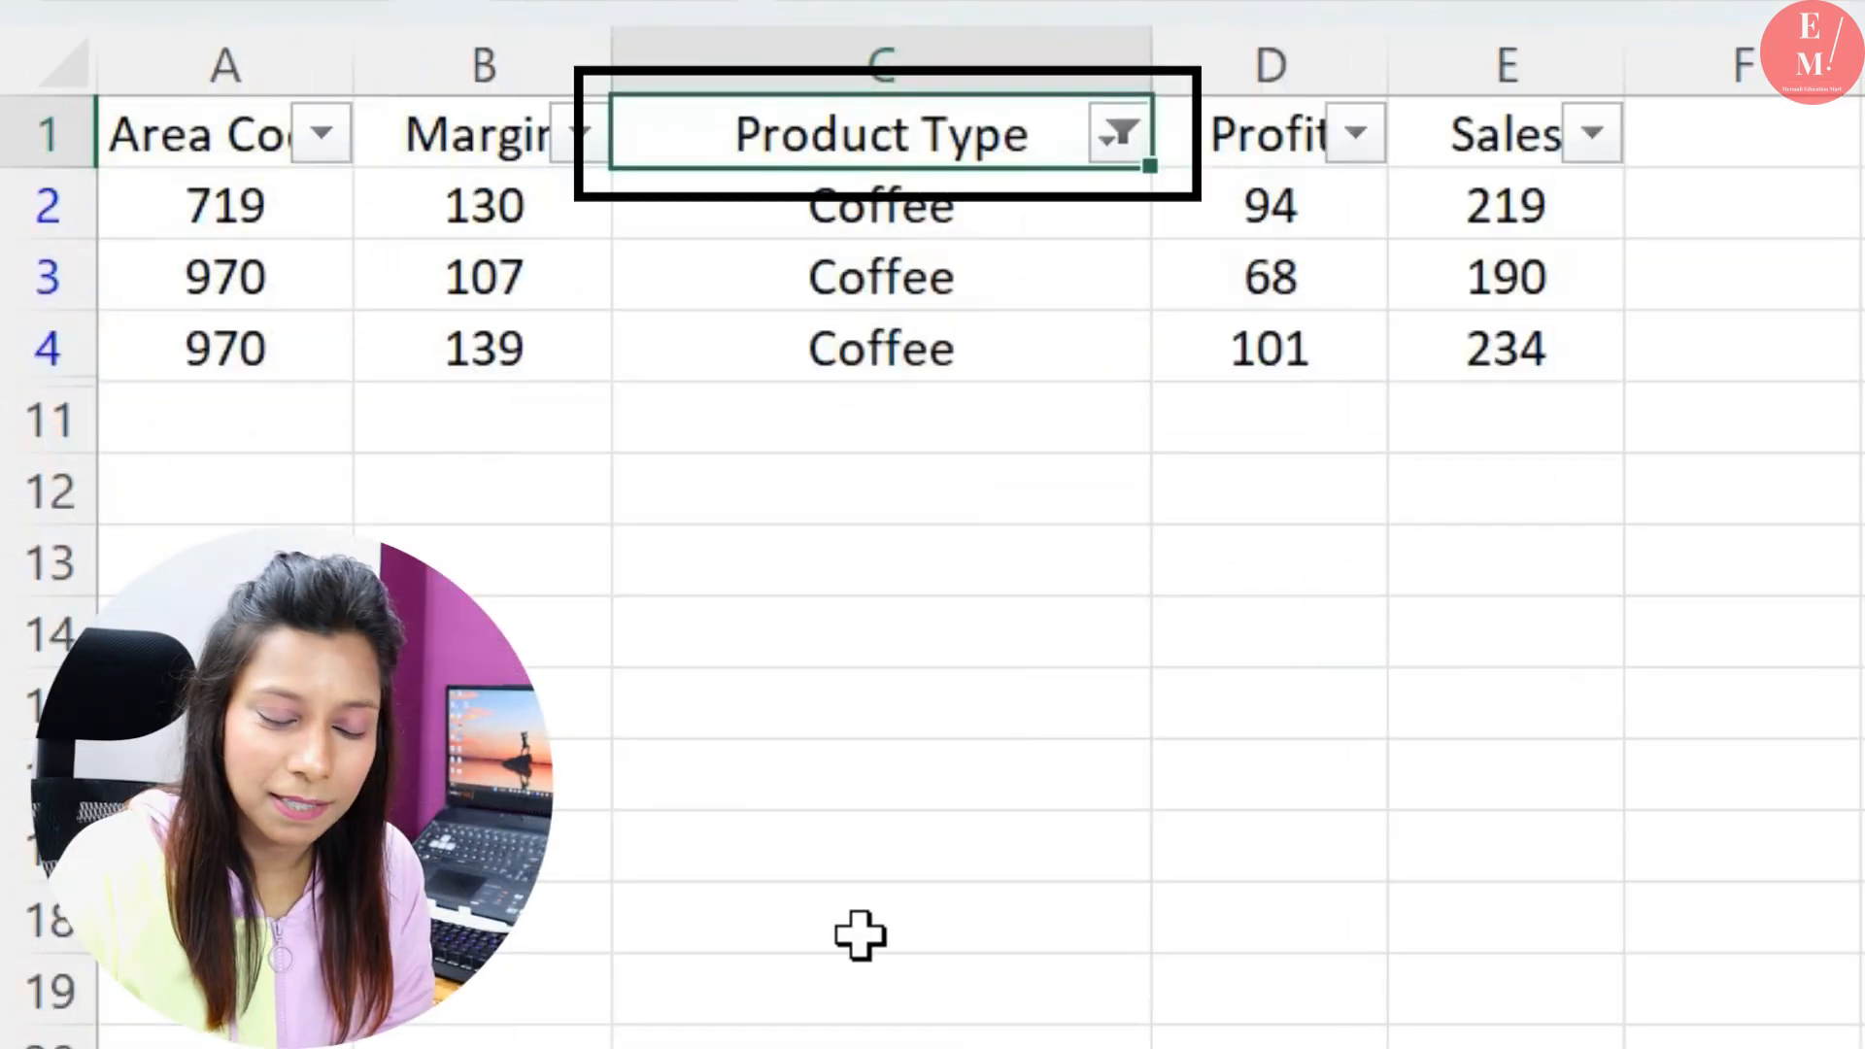
Clear the Product Type filter and turn off the filters on the header row
left_click(1127, 139)
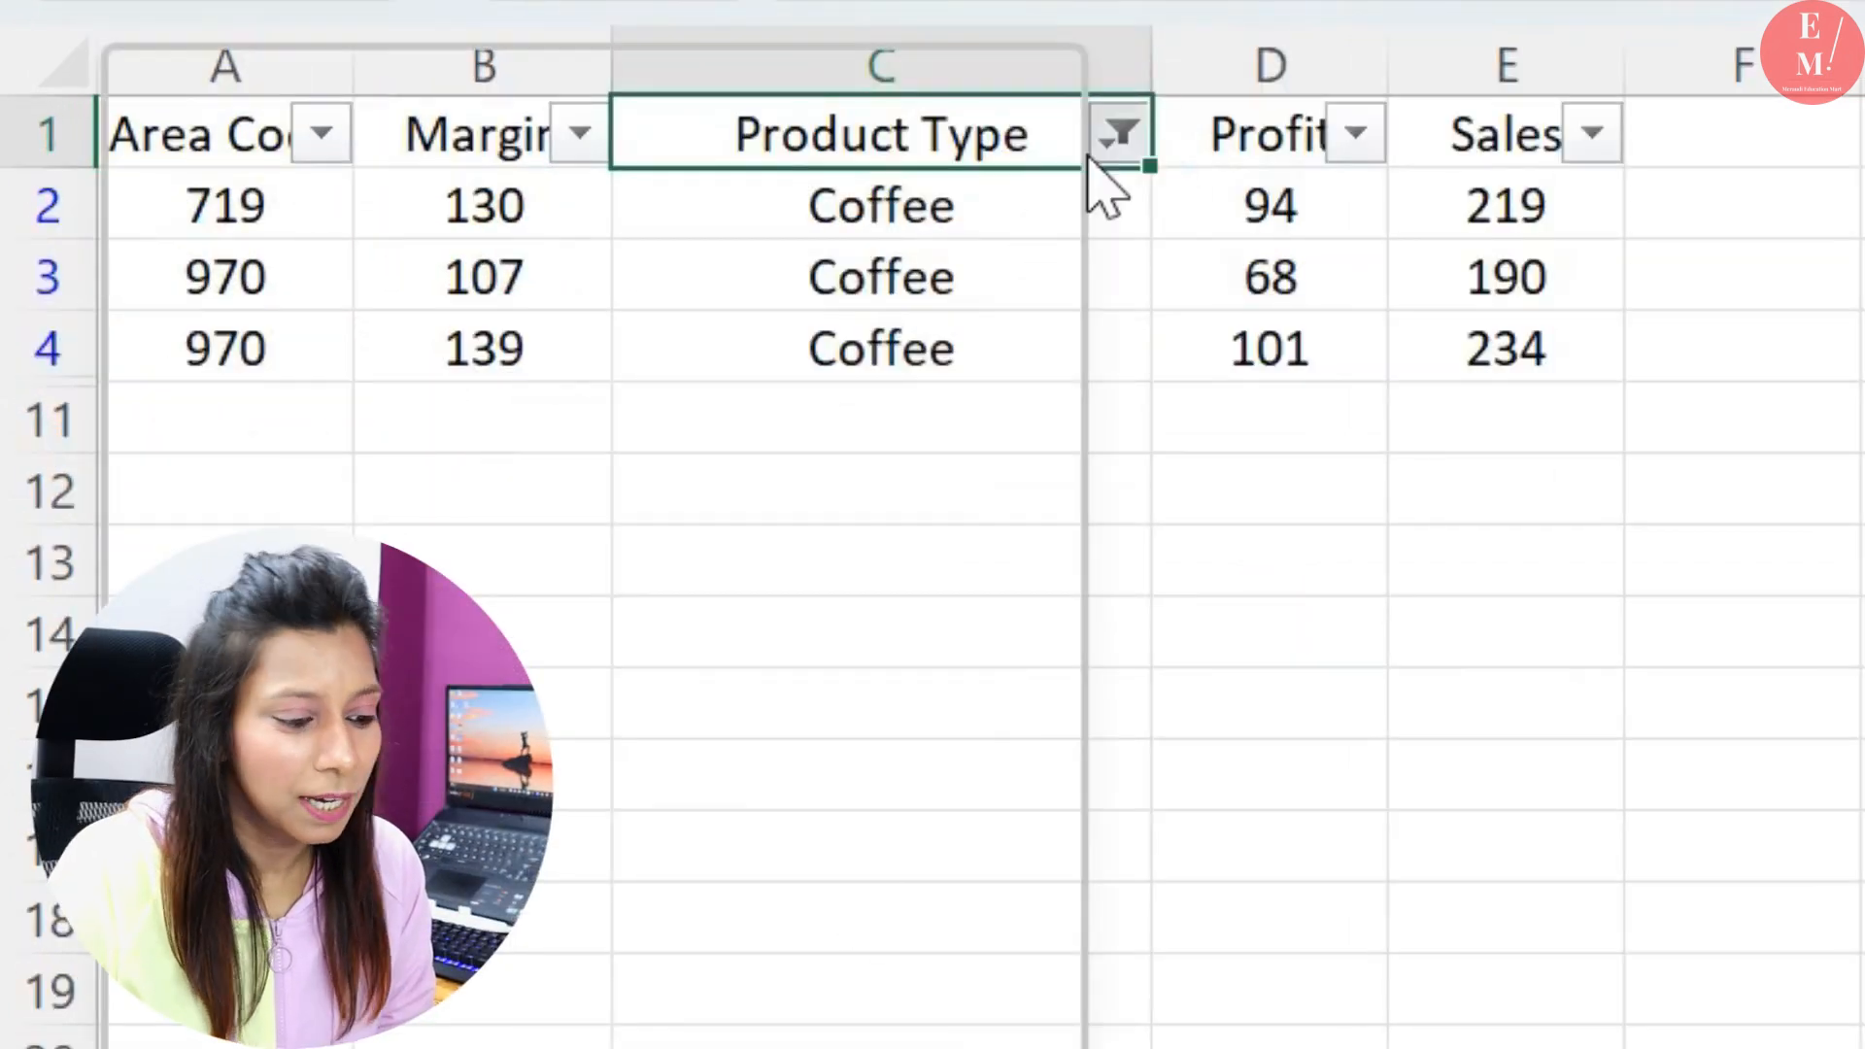
left_click(931, 510)
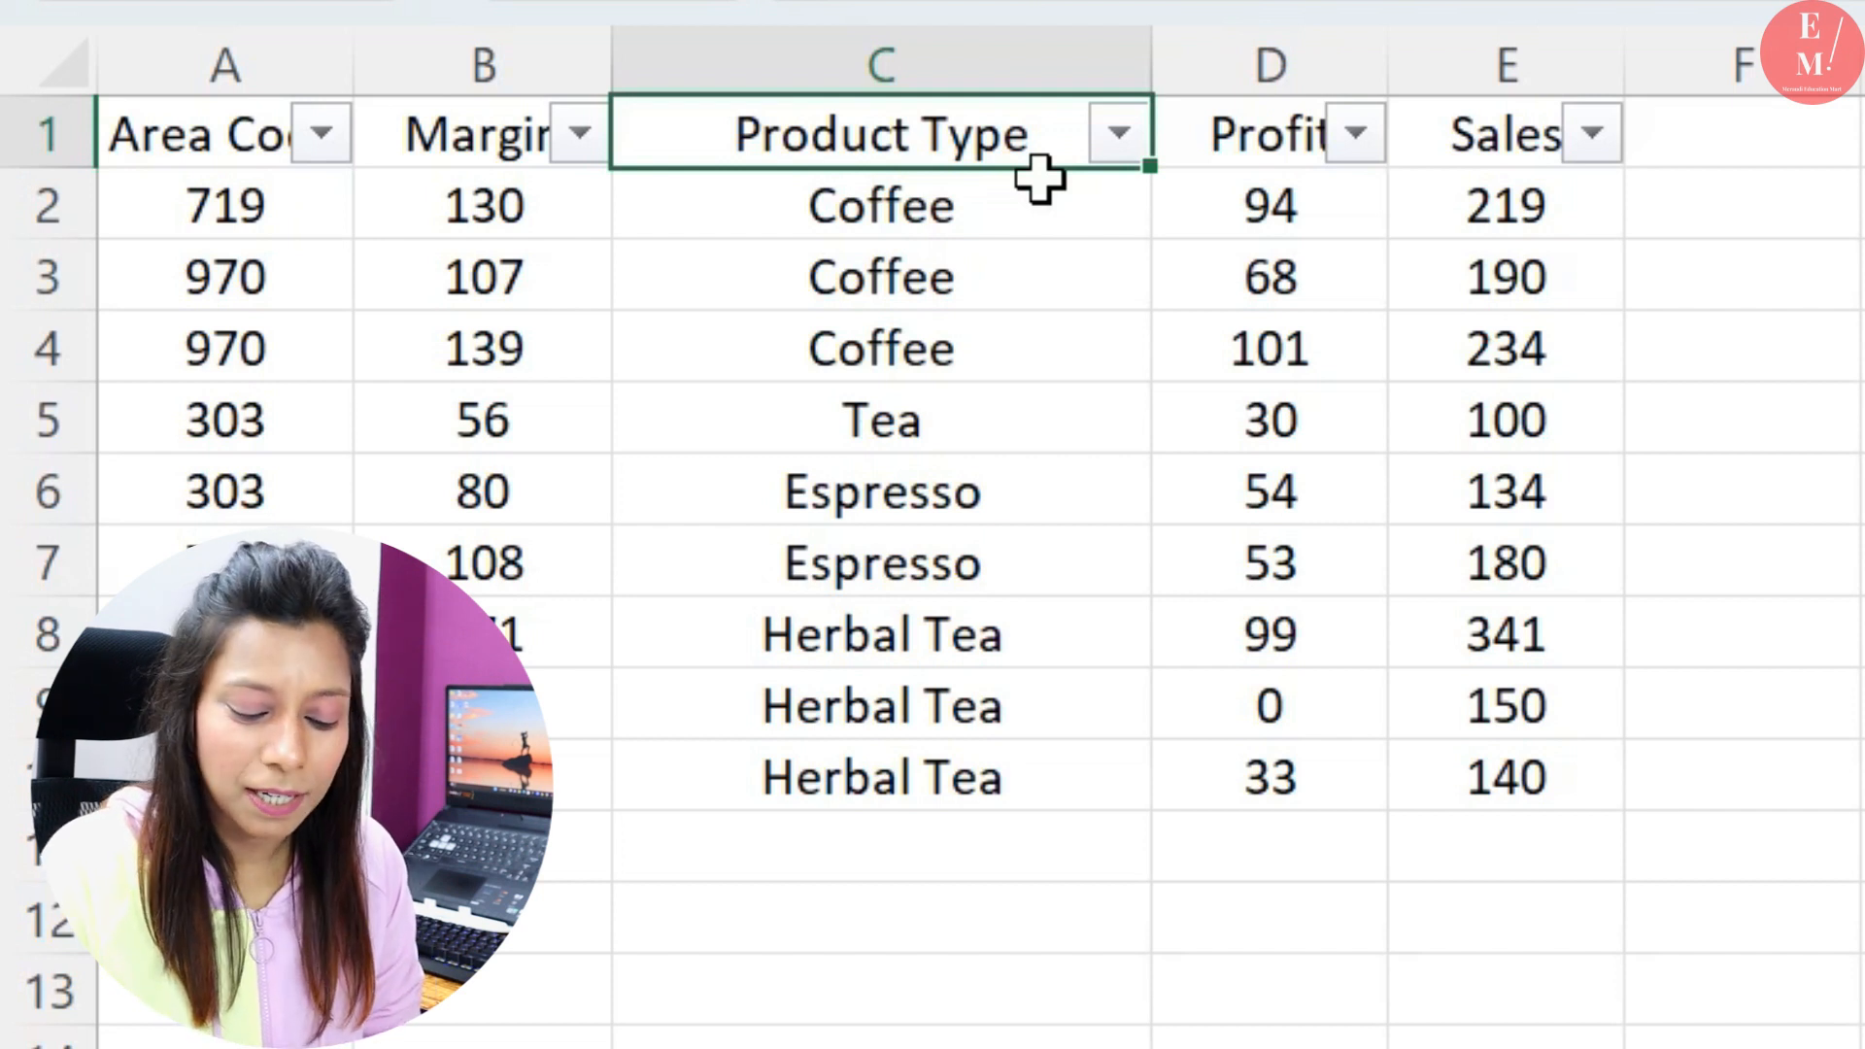
key("ctrl+shift+l")
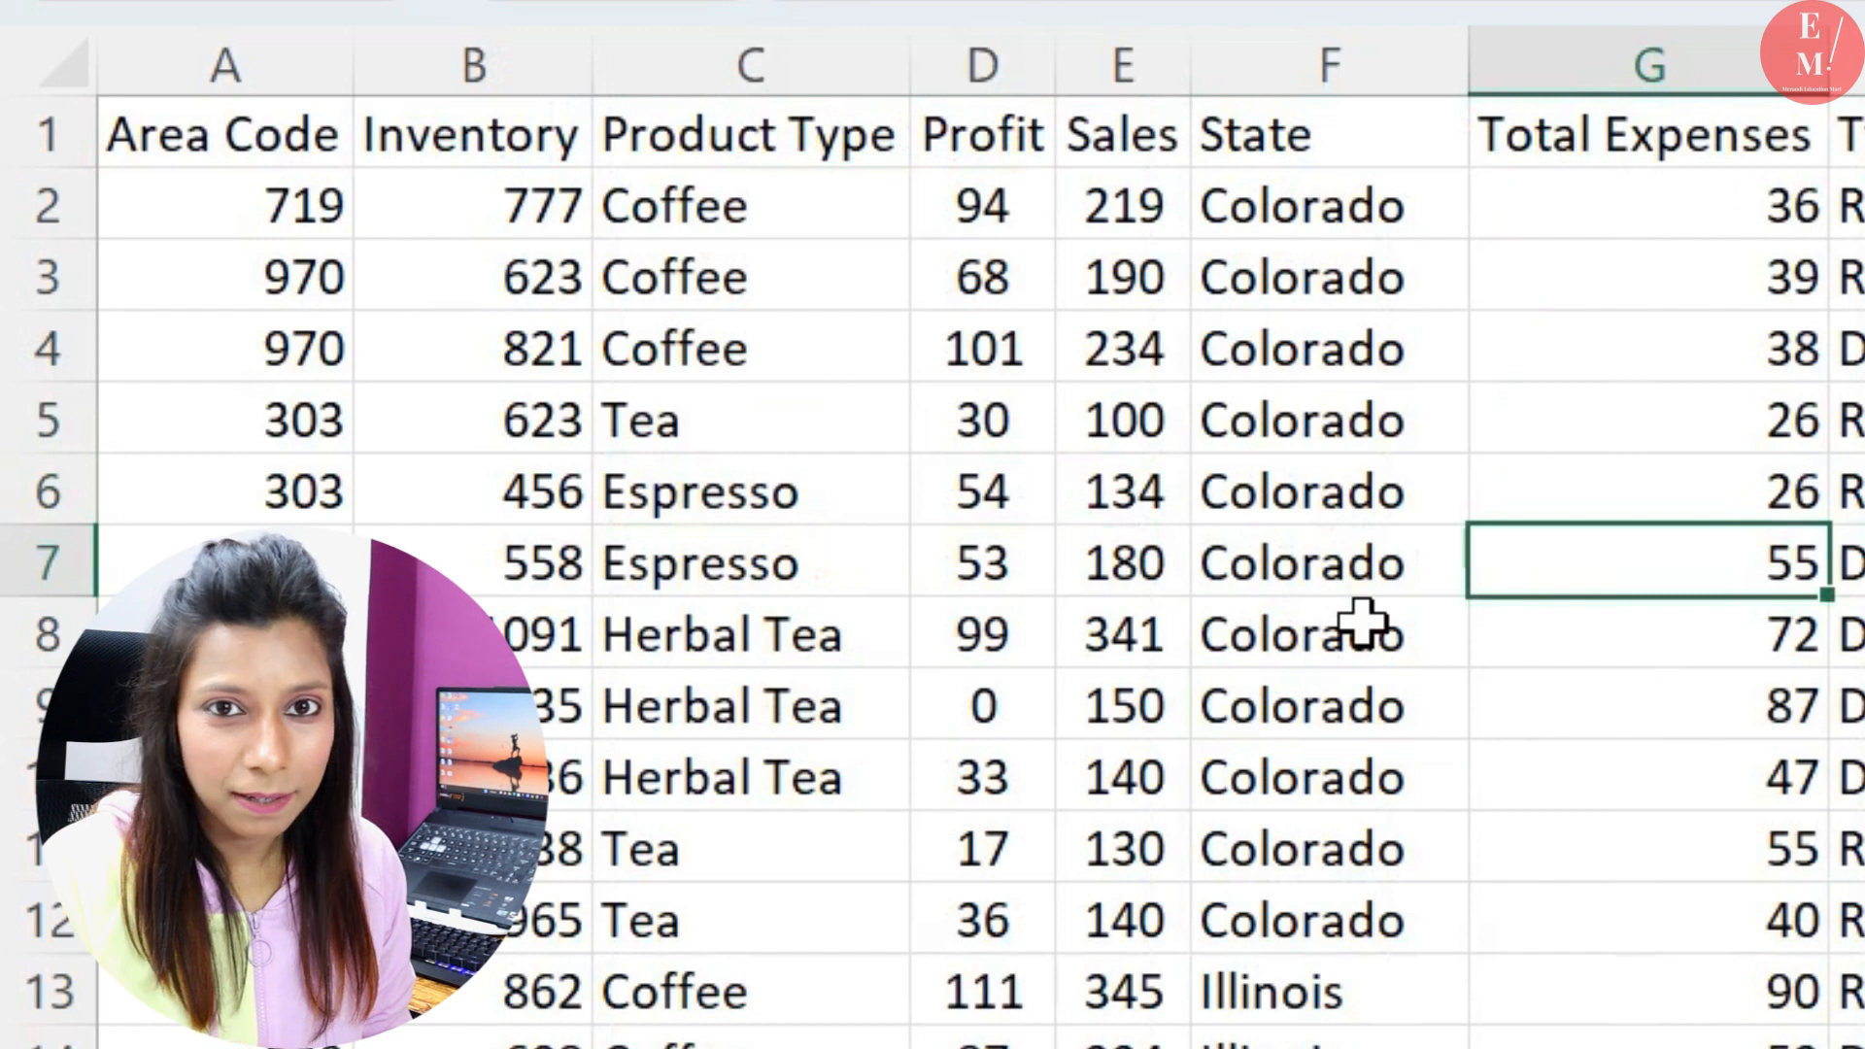
Convert the whole data range A1:H17 into a table with headers
key("Left")
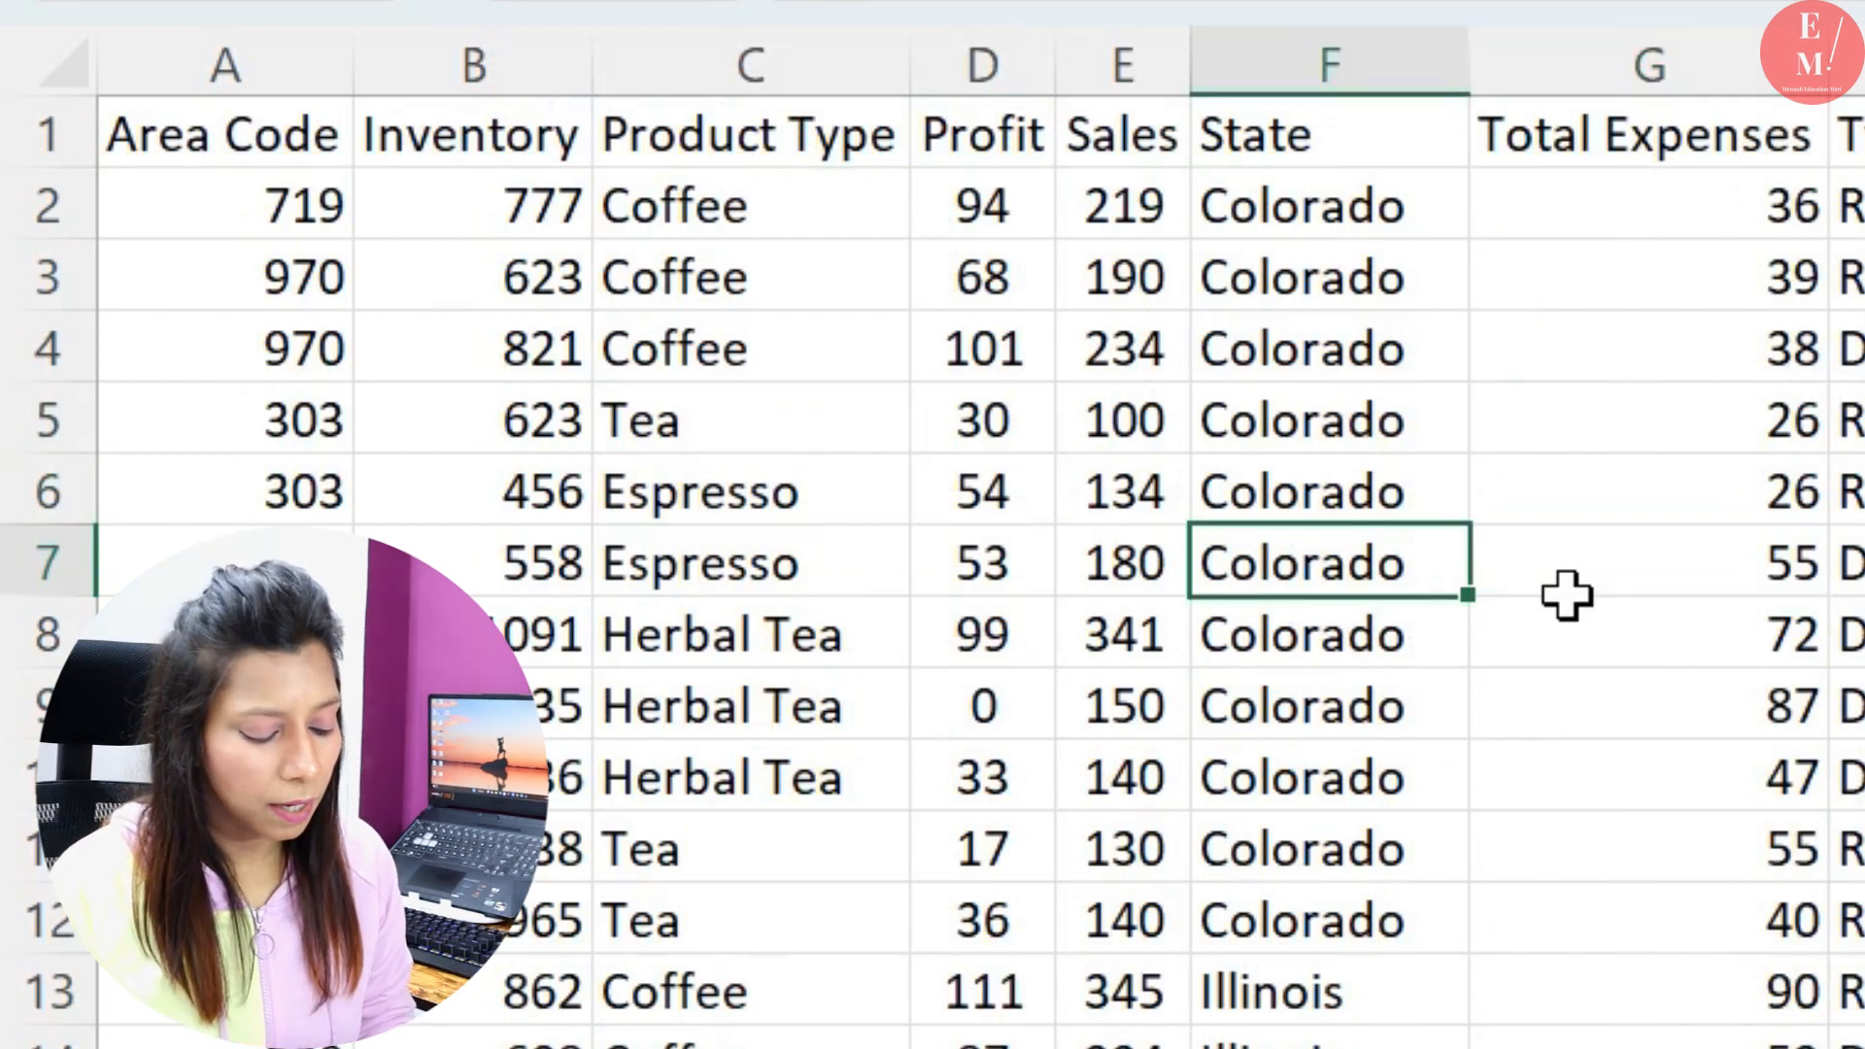
key("ctrl+a")
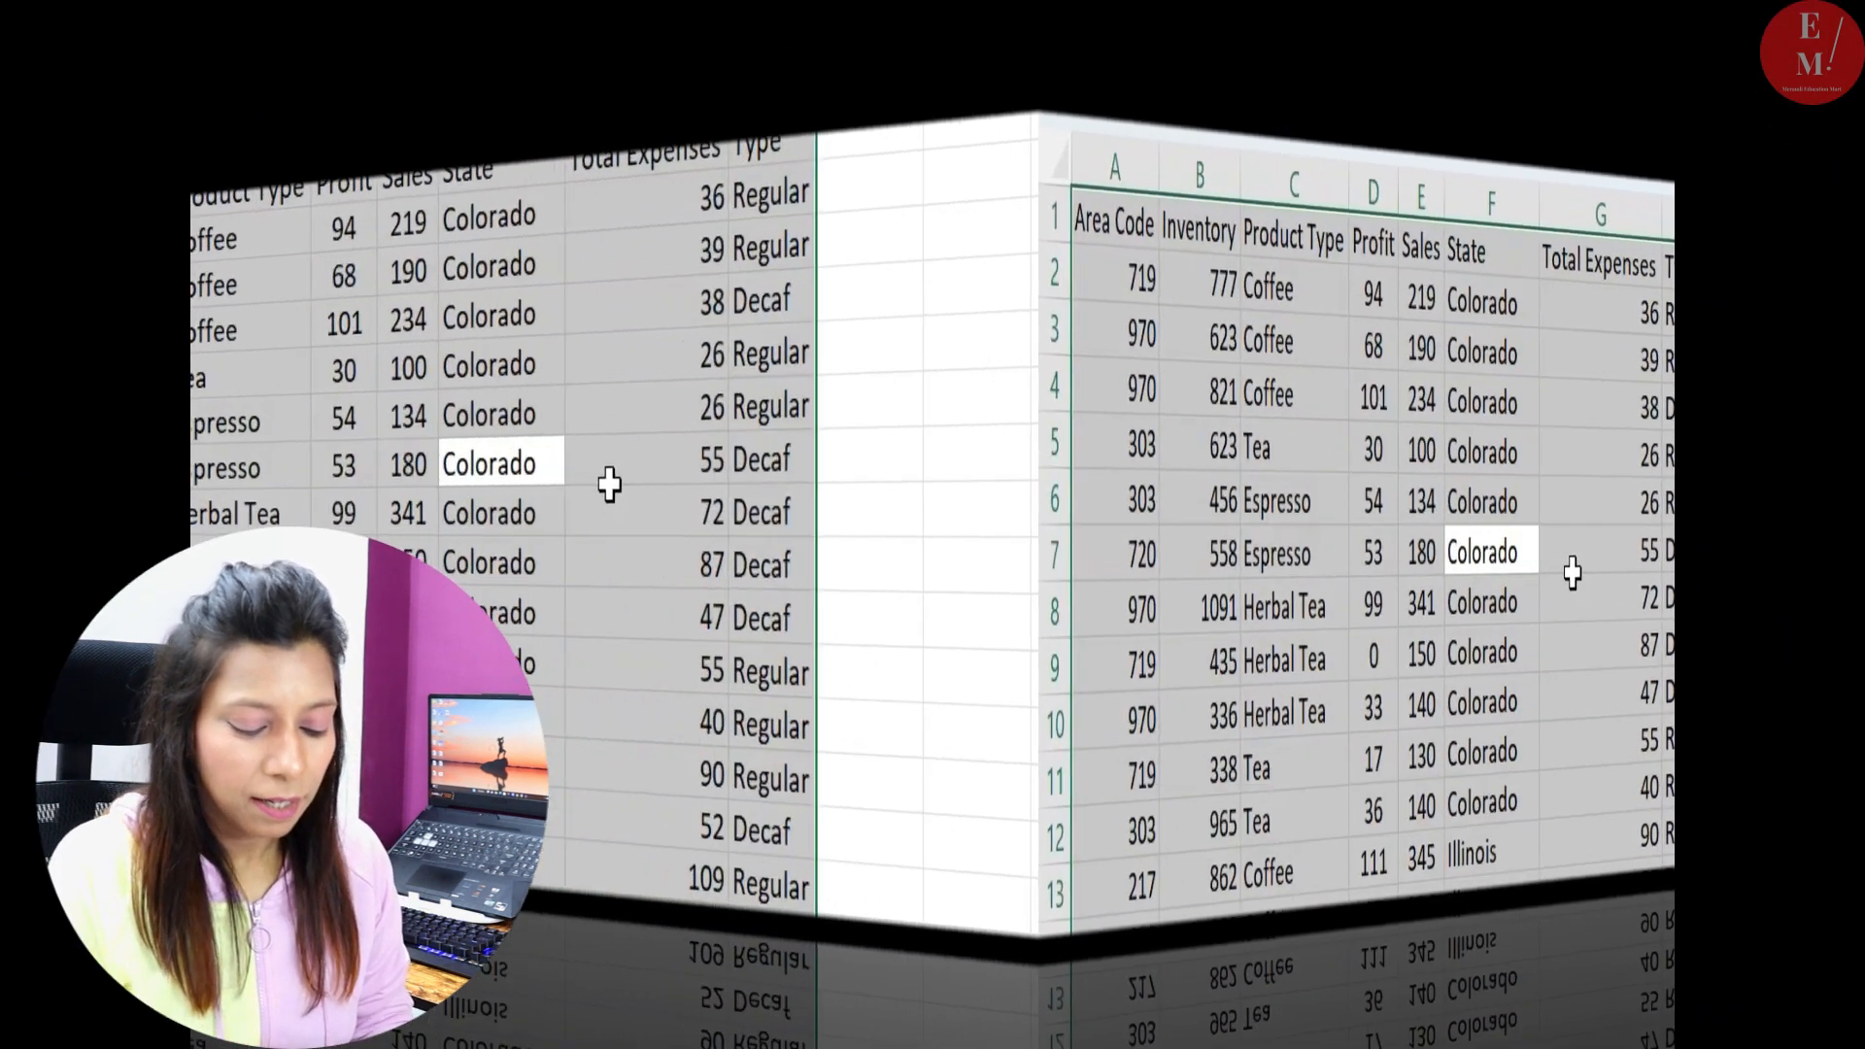
key("ctrl+t")
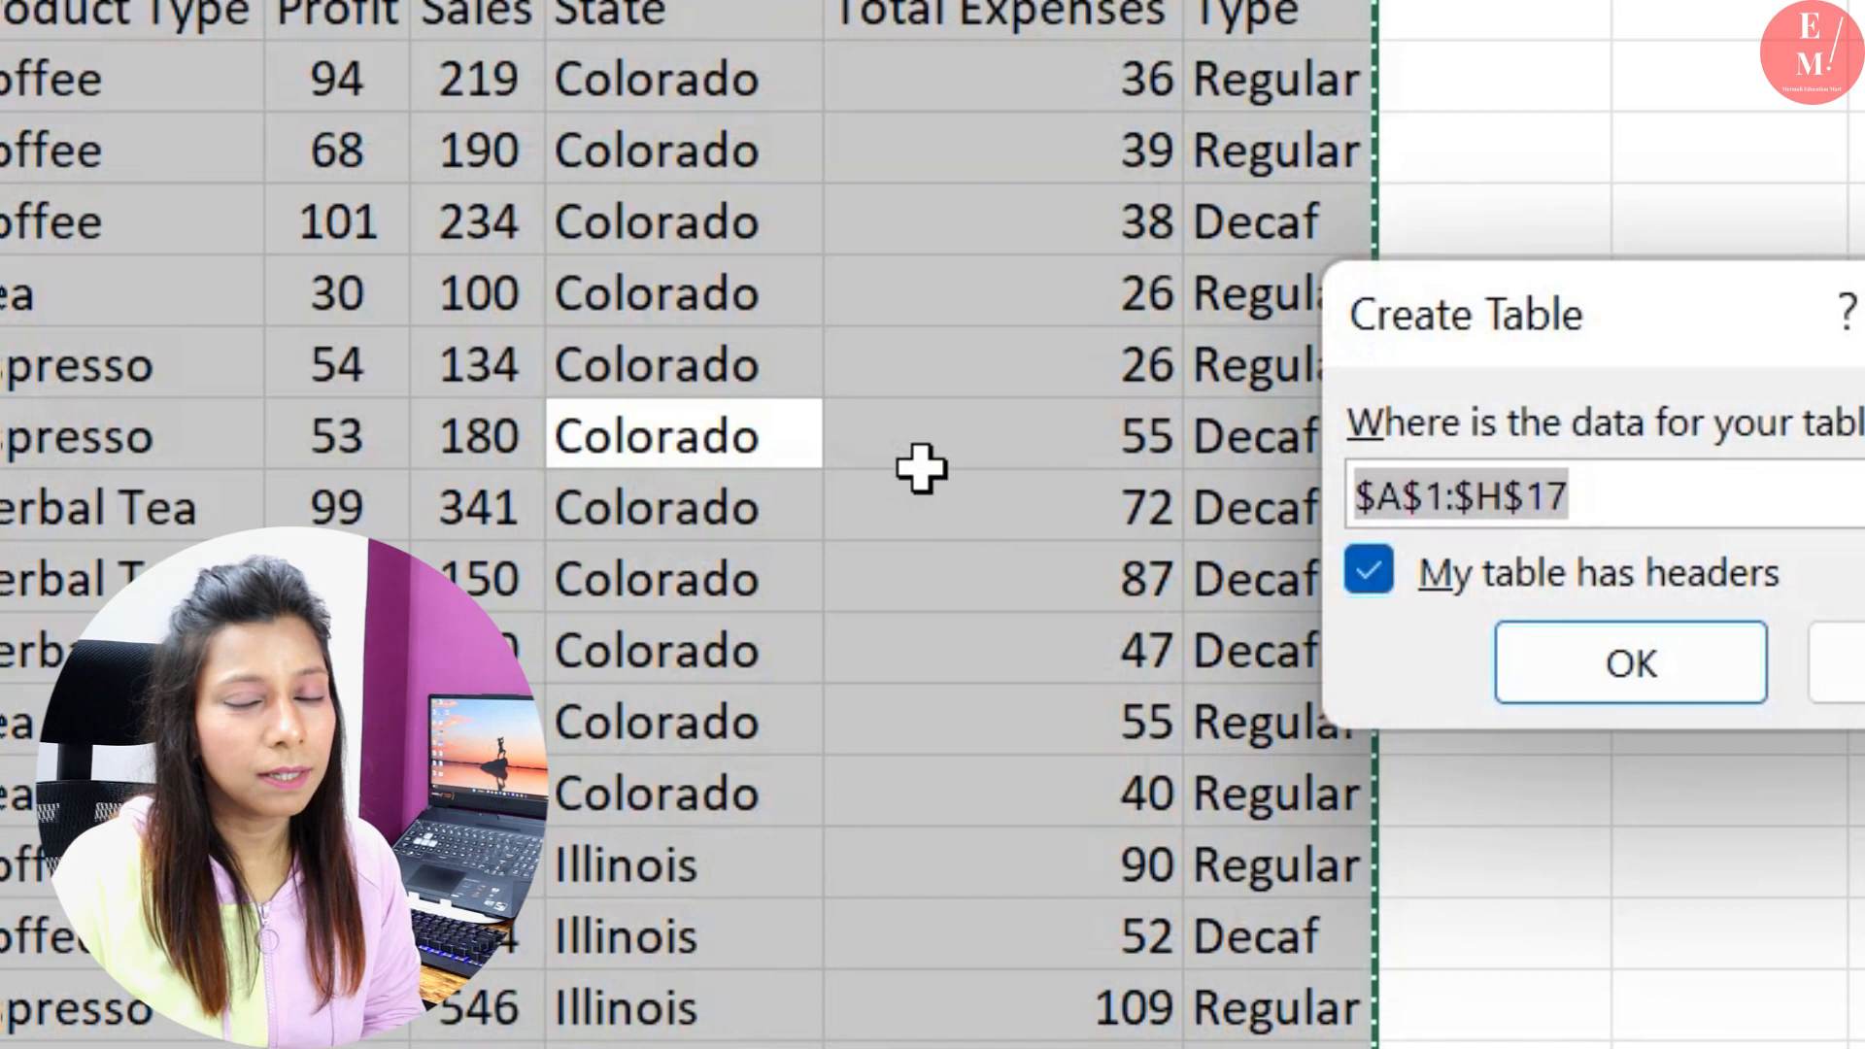
mouse_move(1465, 362)
left_mouse_down()
mouse_move(1297, 398)
mouse_move(724, 379)
left_mouse_up()
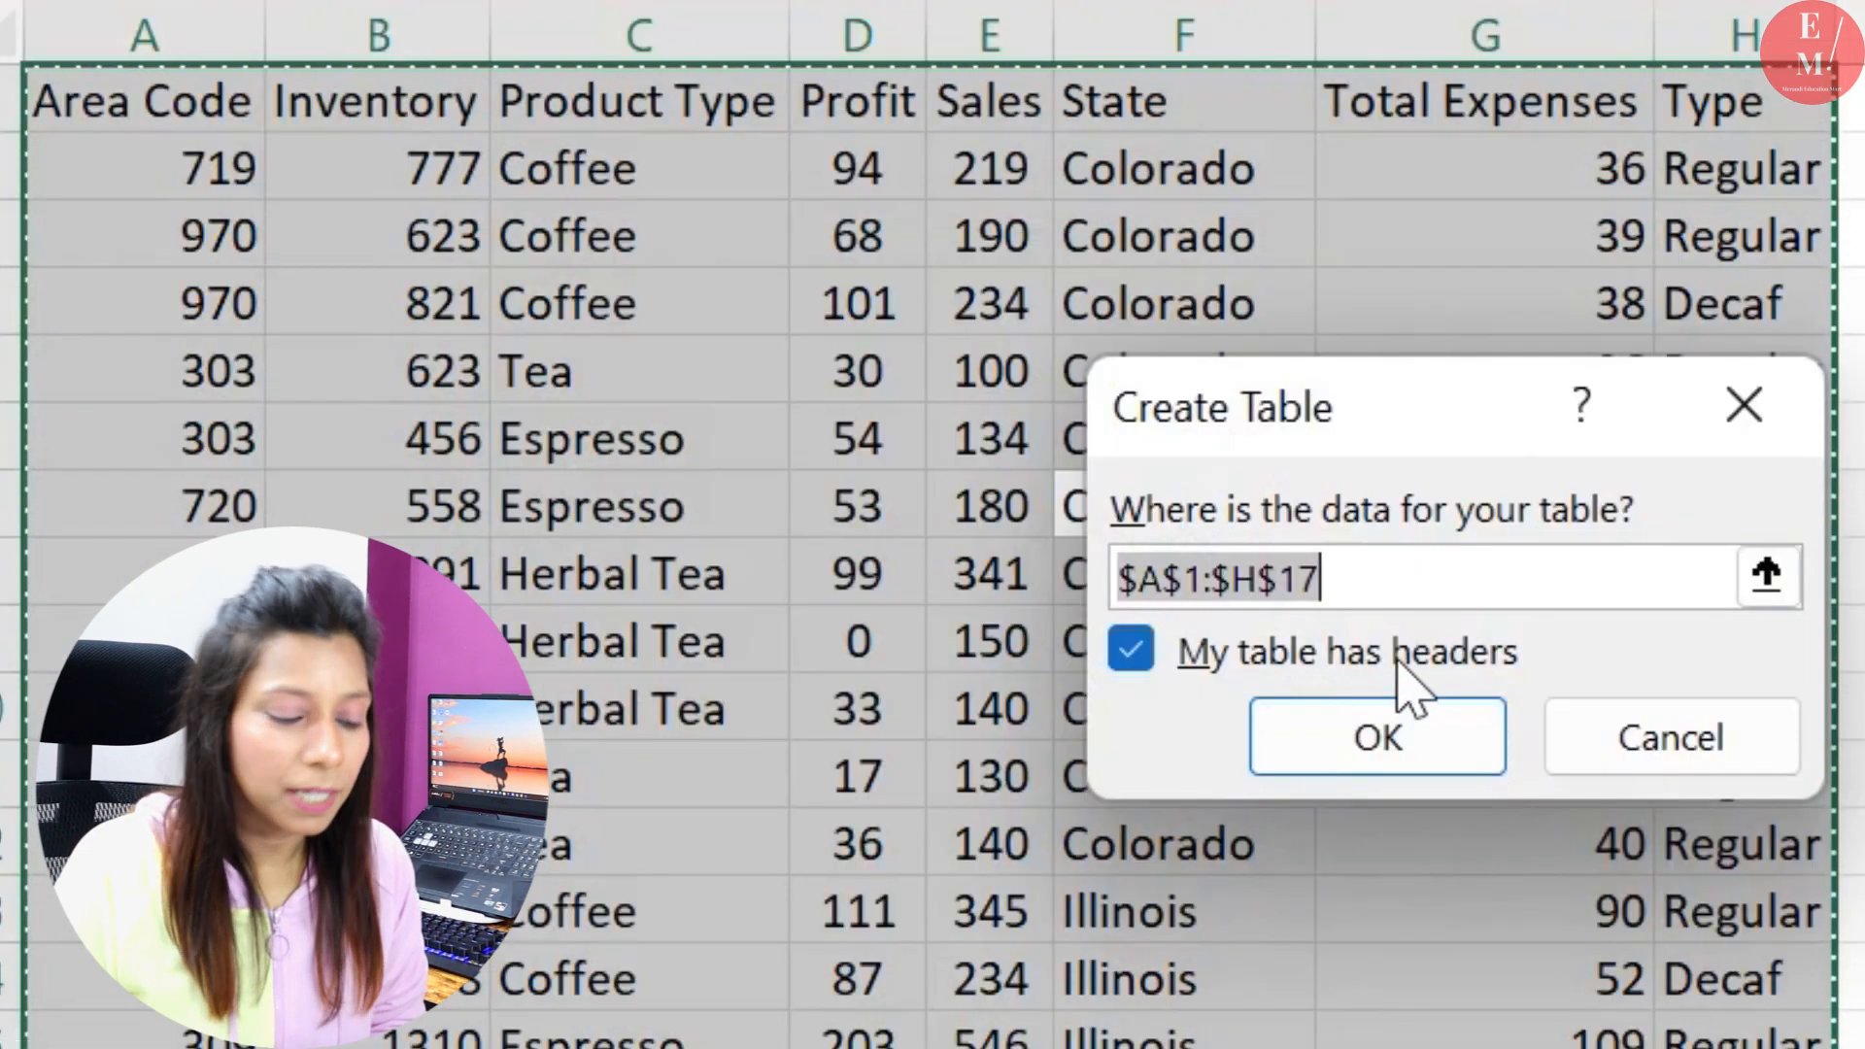
left_click(1404, 758)
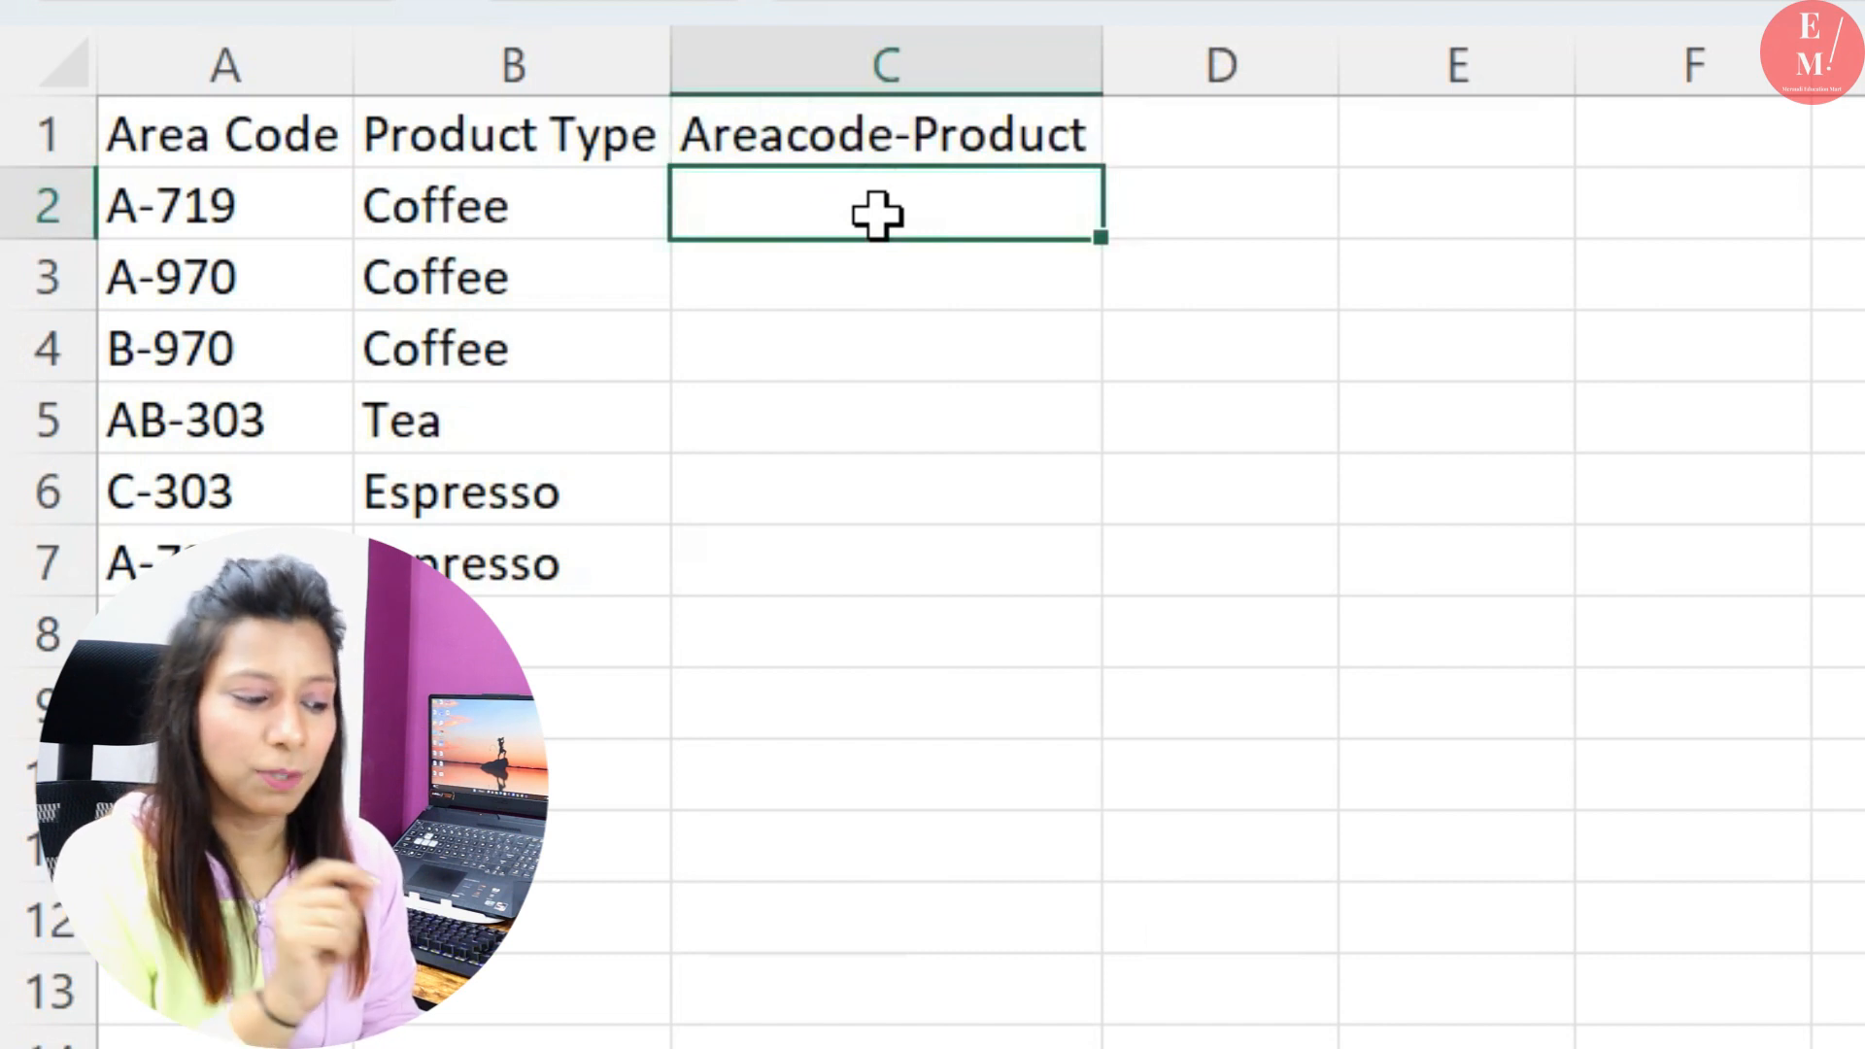
Enter A-Coffee in C2 as the pattern and Flash Fill the rest of the Areacode-Product column
left_click(276, 230)
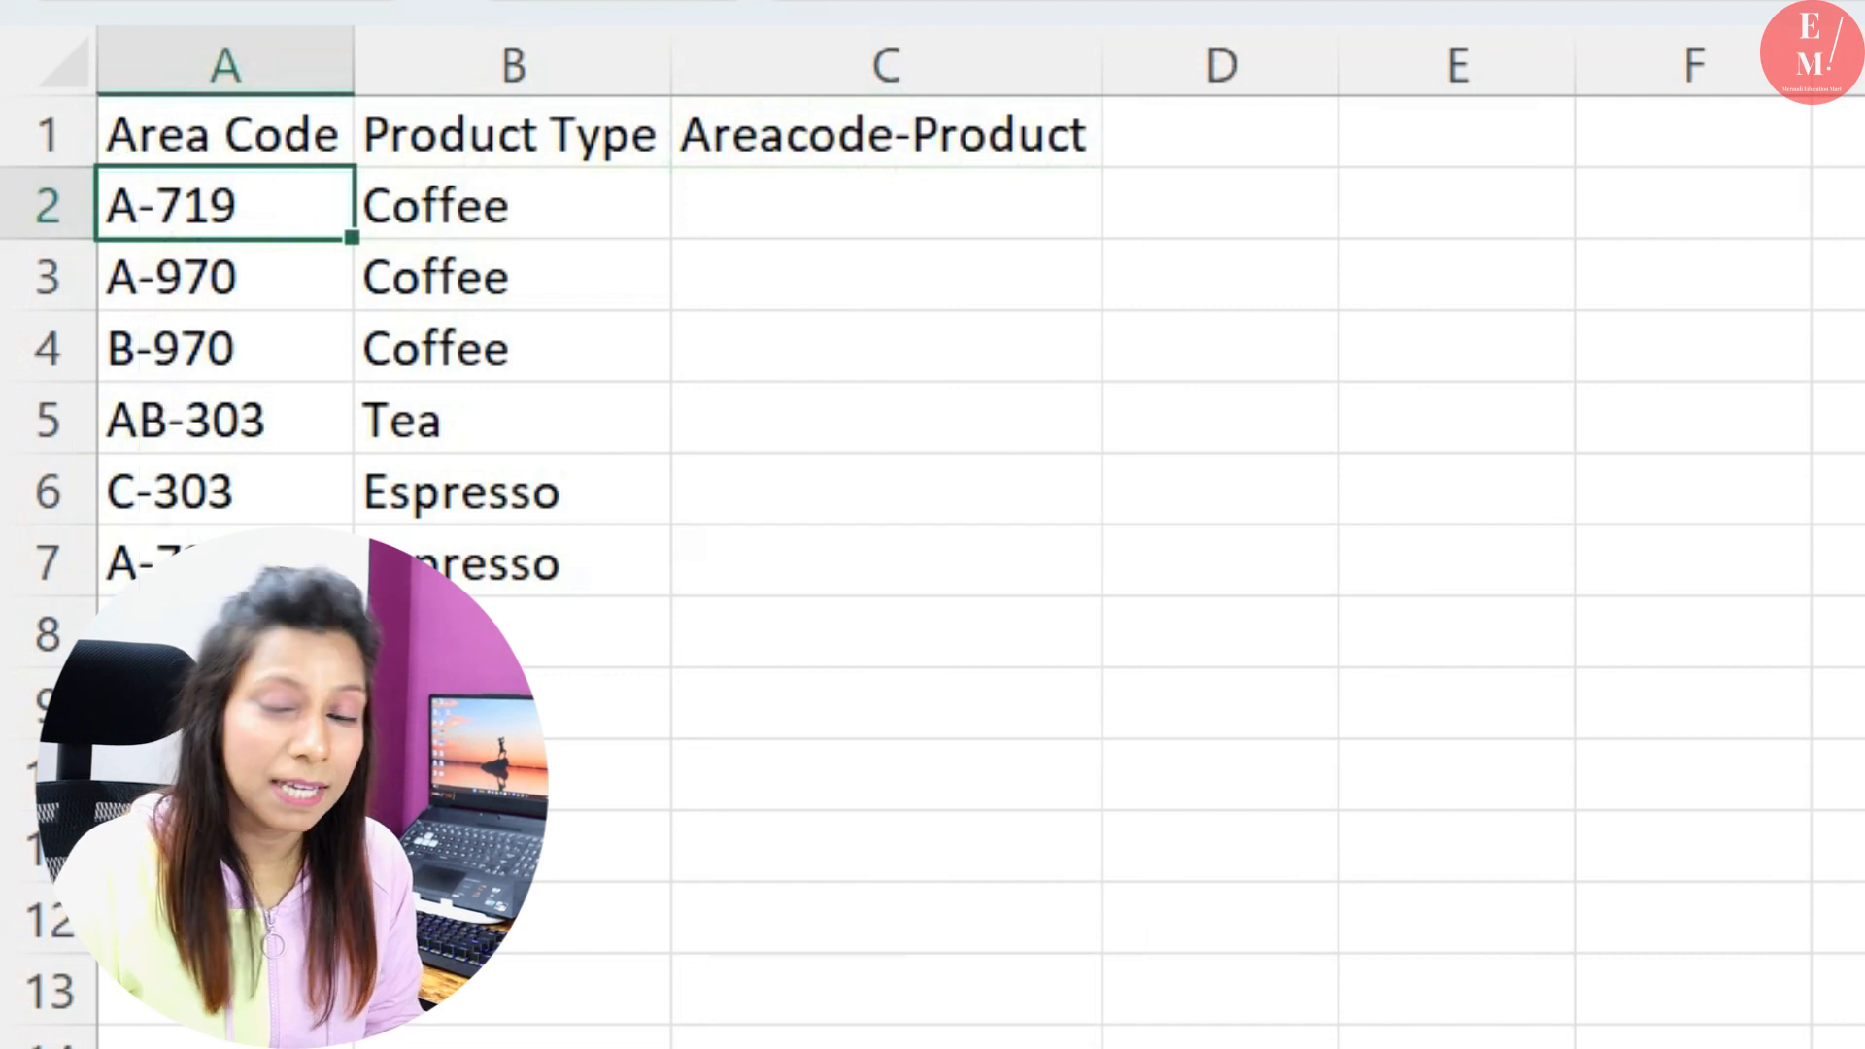
left_click(852, 228)
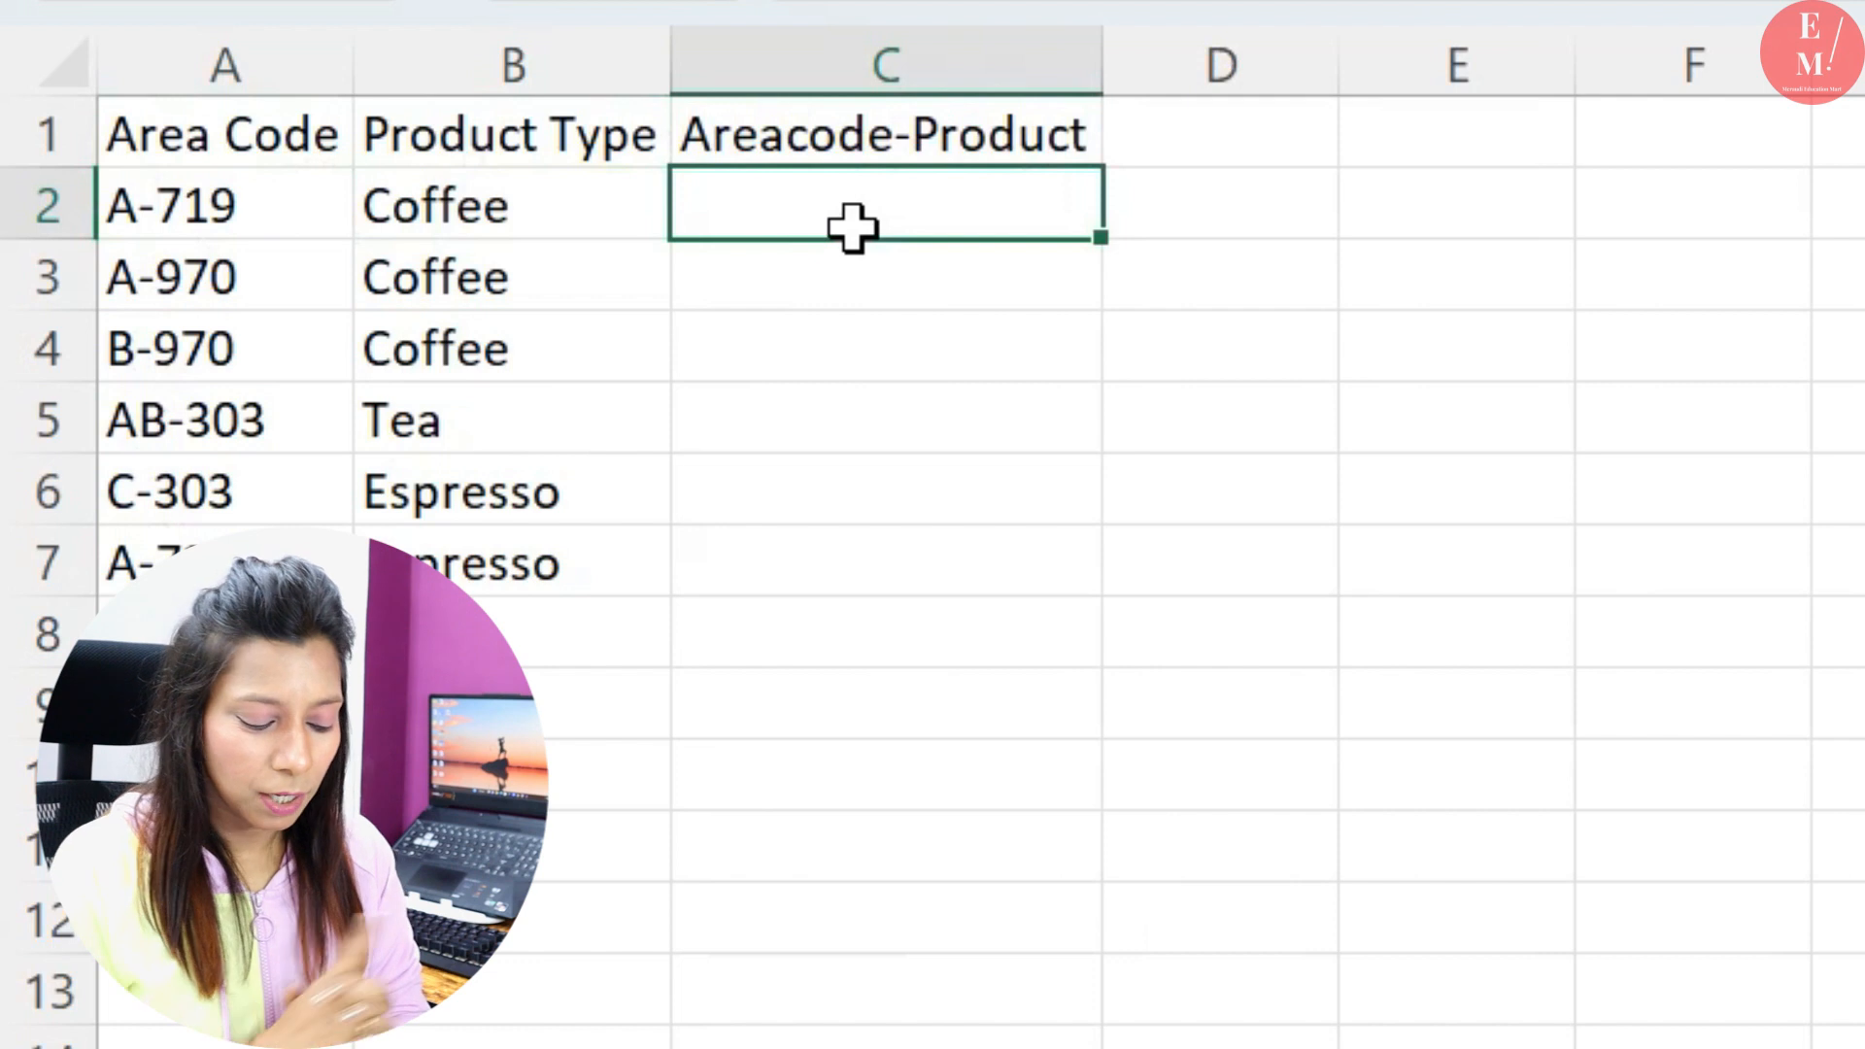
type("A-")
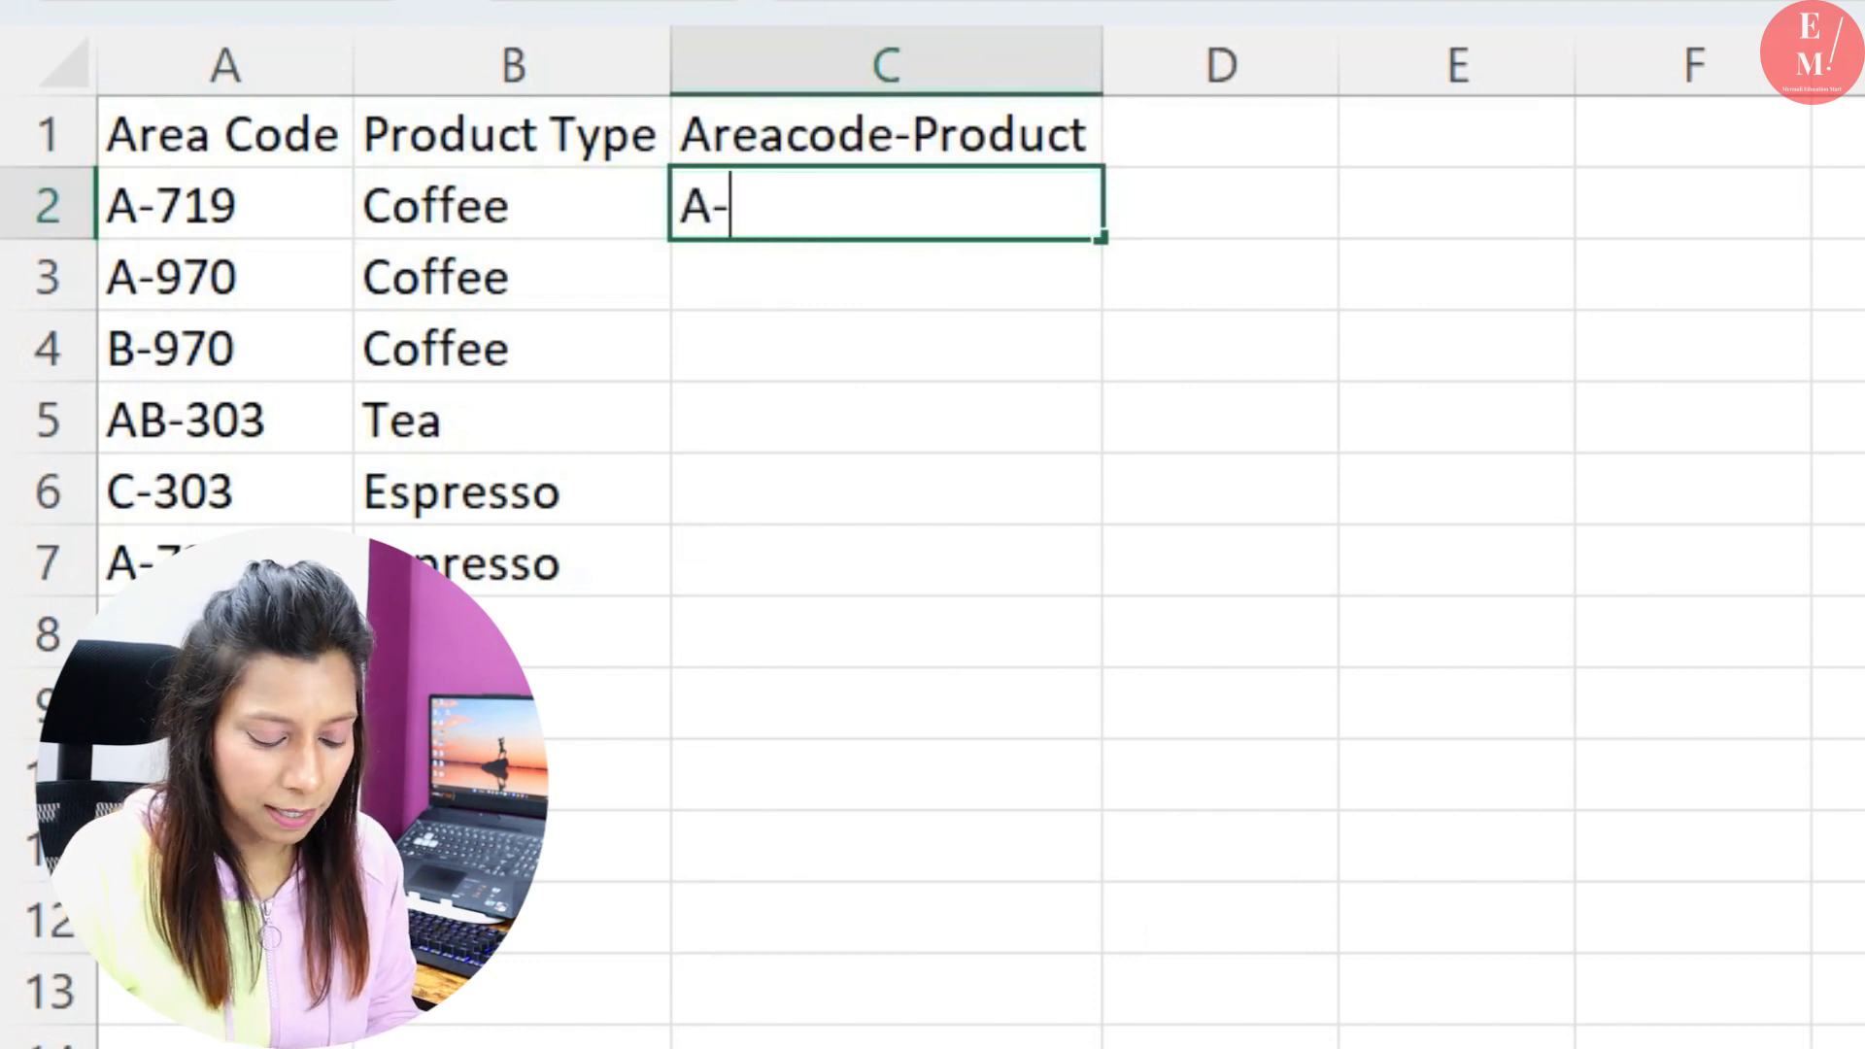
type("Coffee")
key("Return")
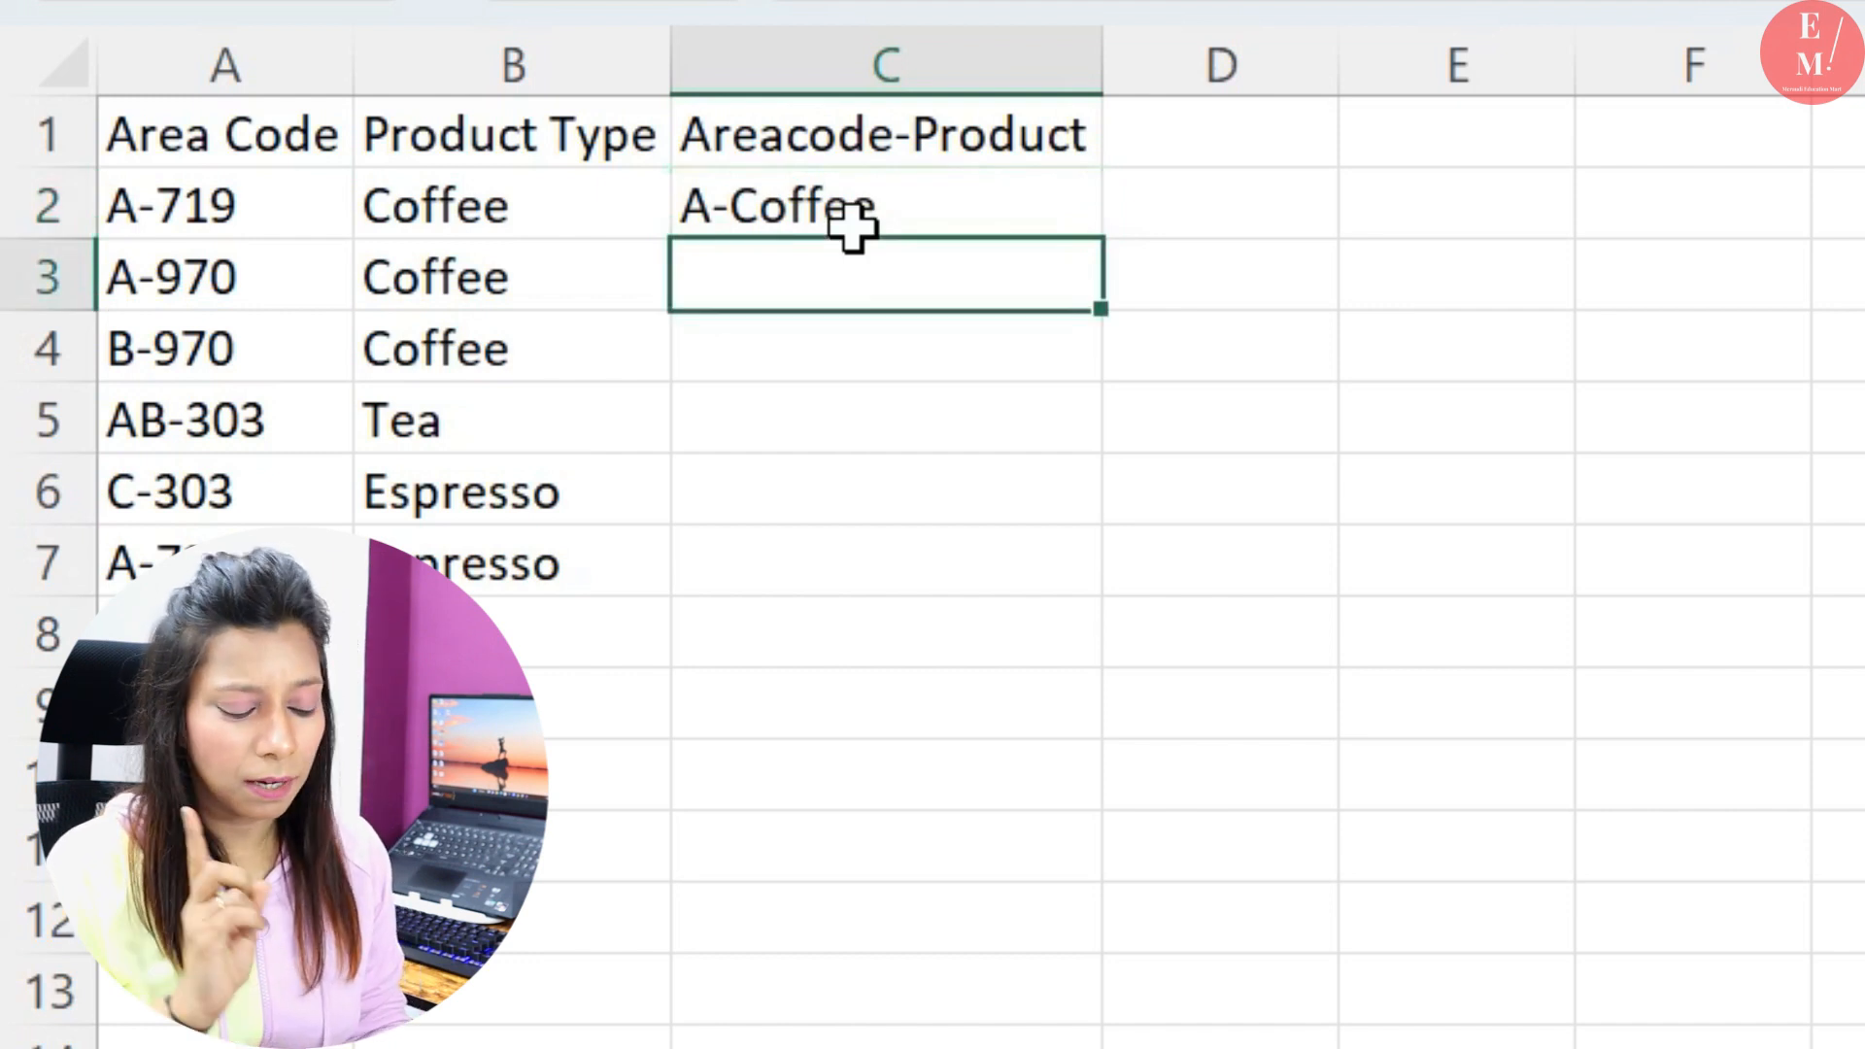
key("ctrl+e")
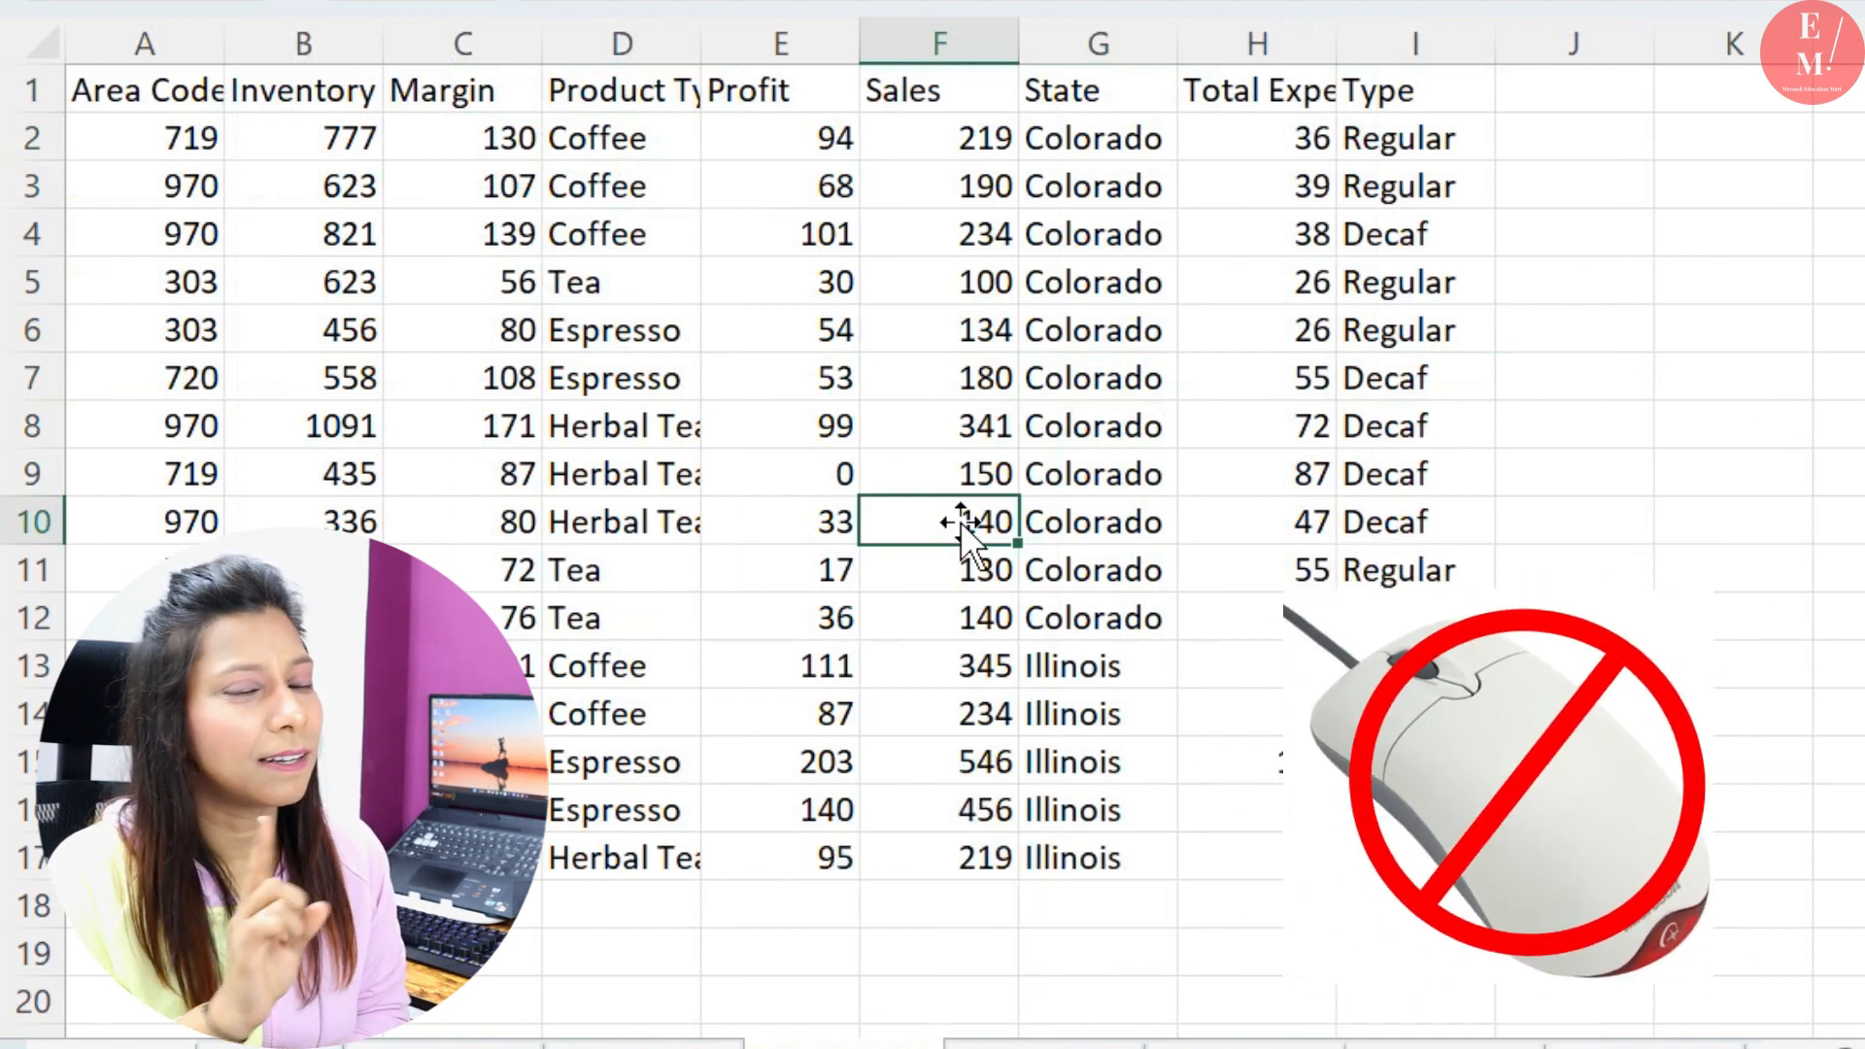
Select the entire data range, from the Area Code header through the last row of the Type column
key("ctrl+a")
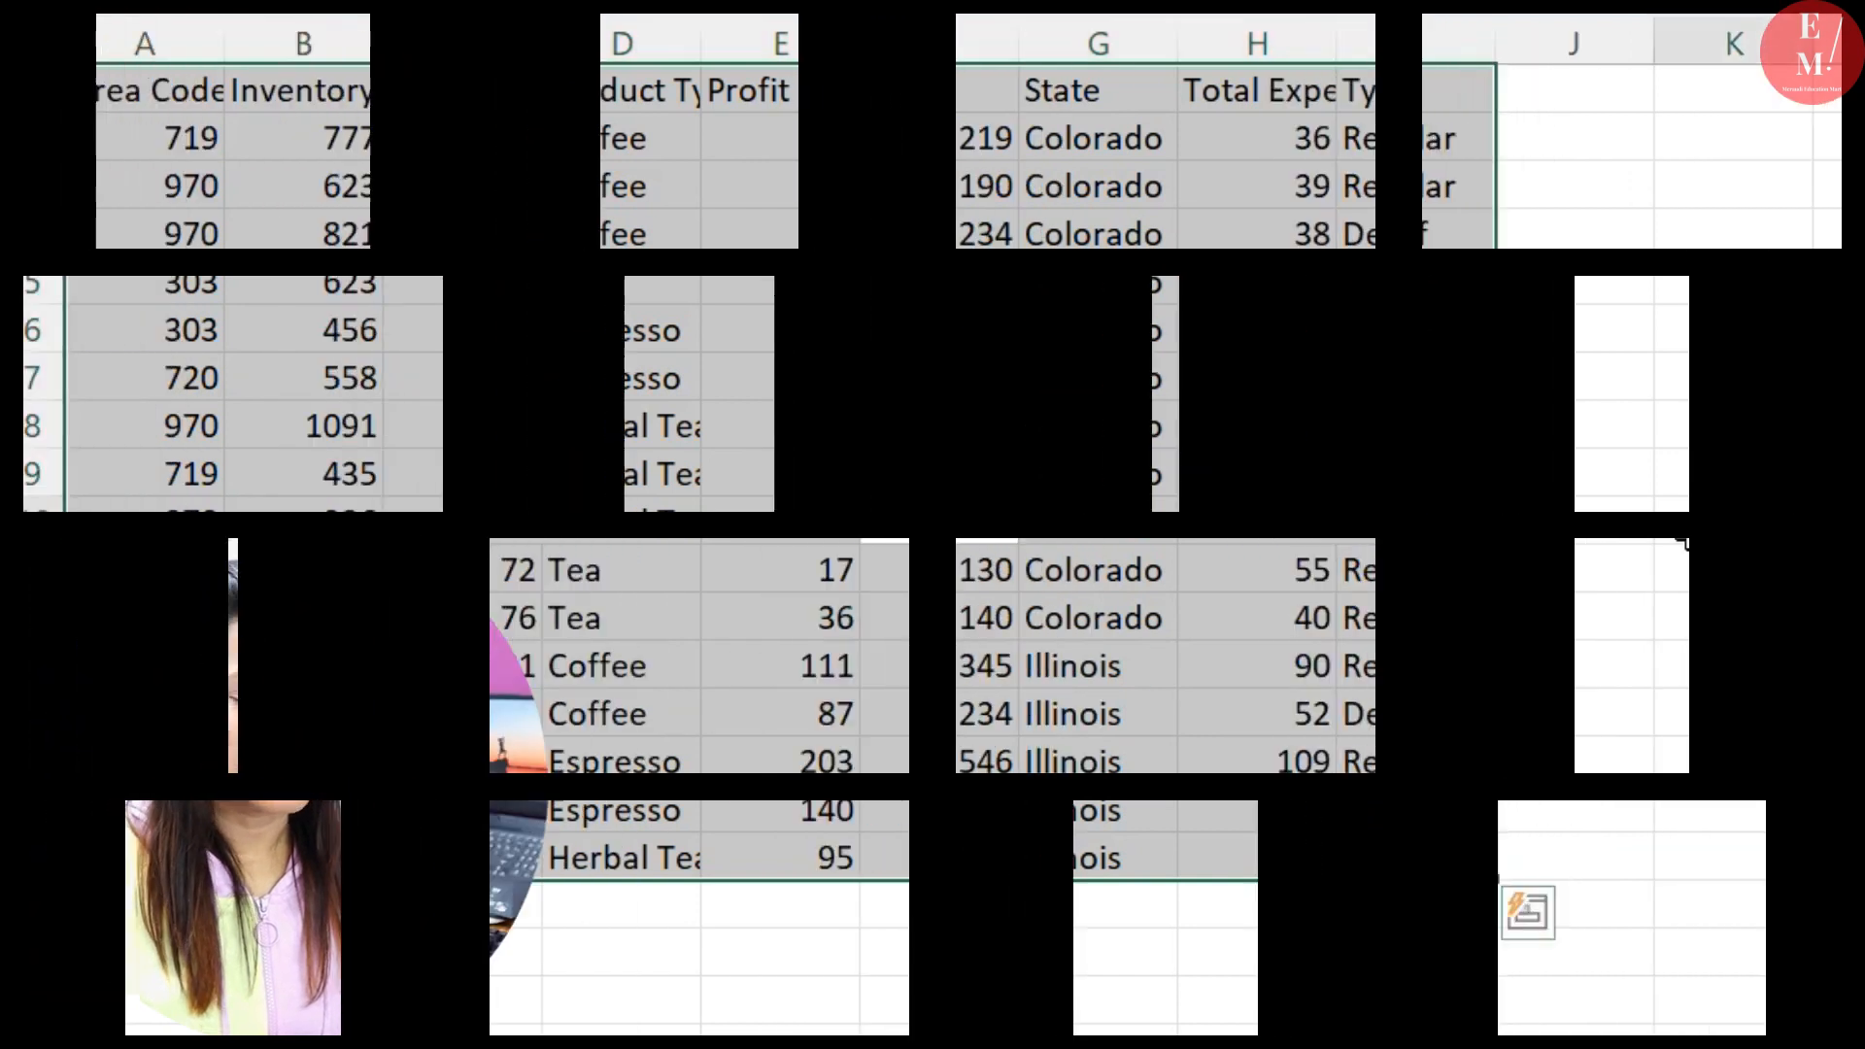
left_click(1691, 533)
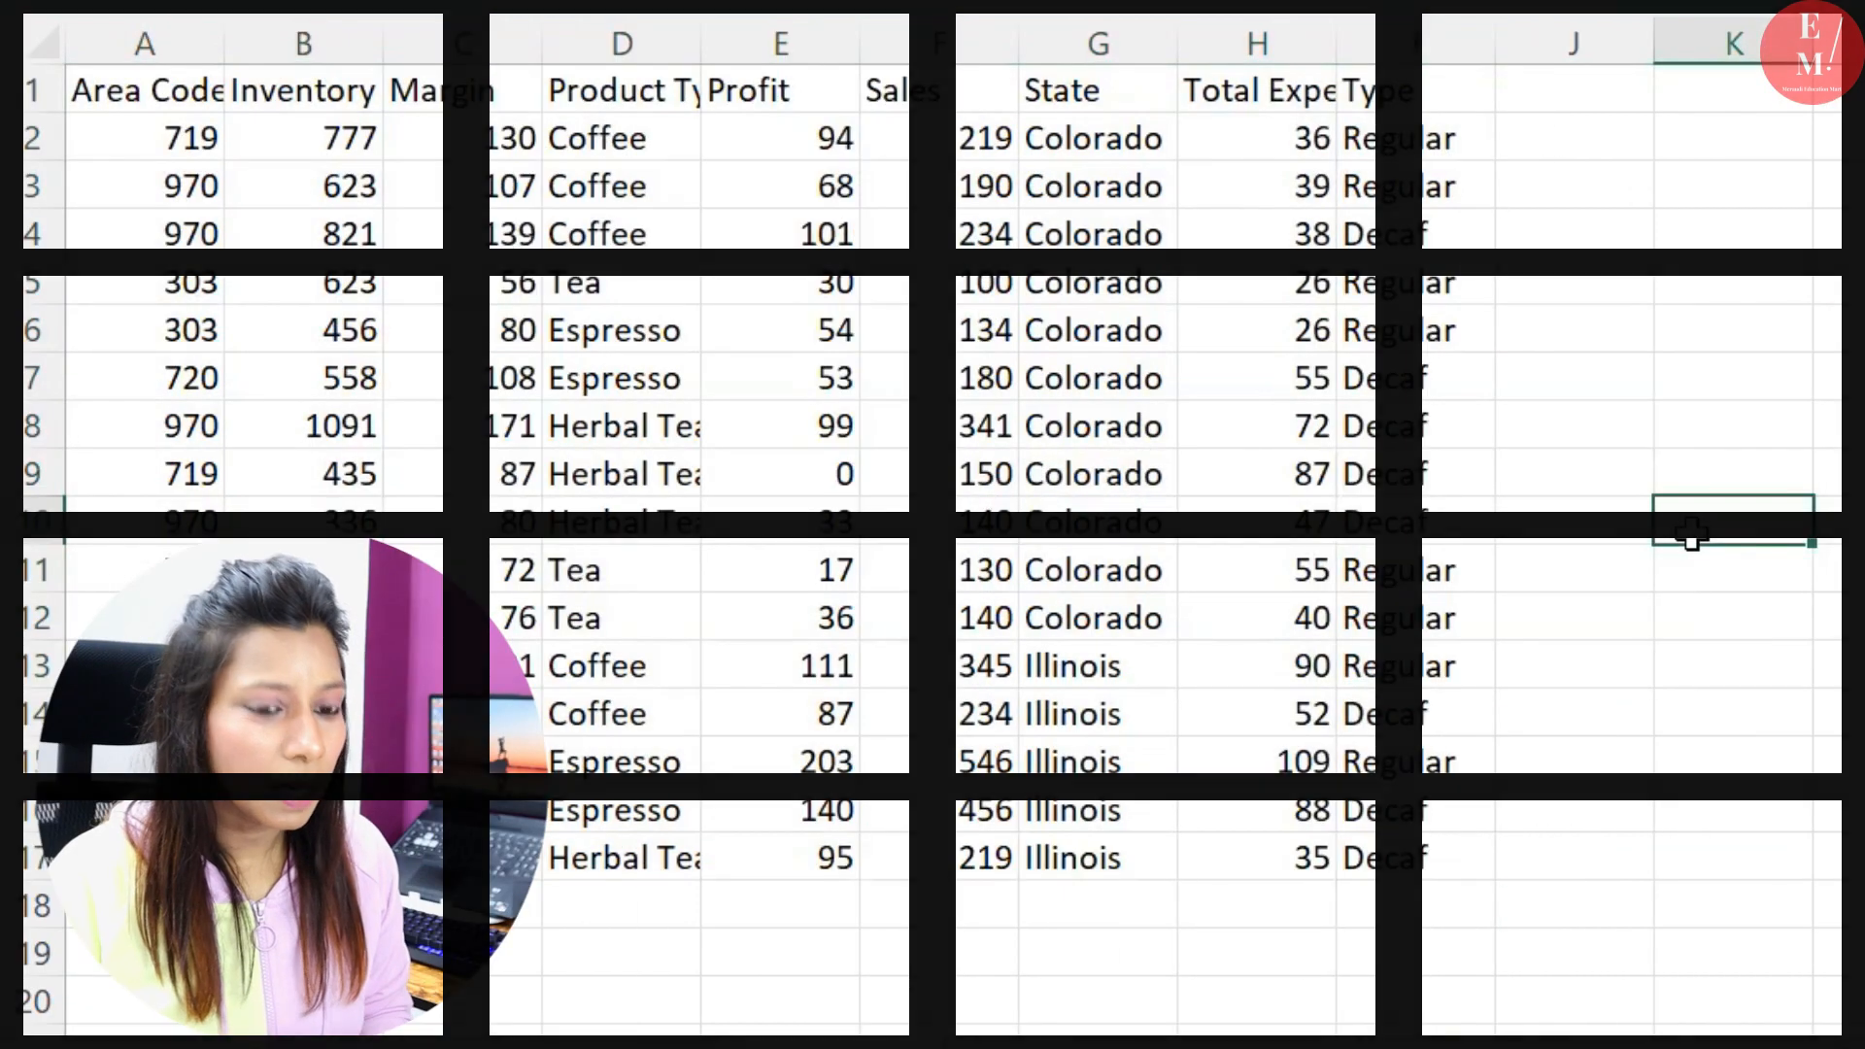
key("ctrl+a")
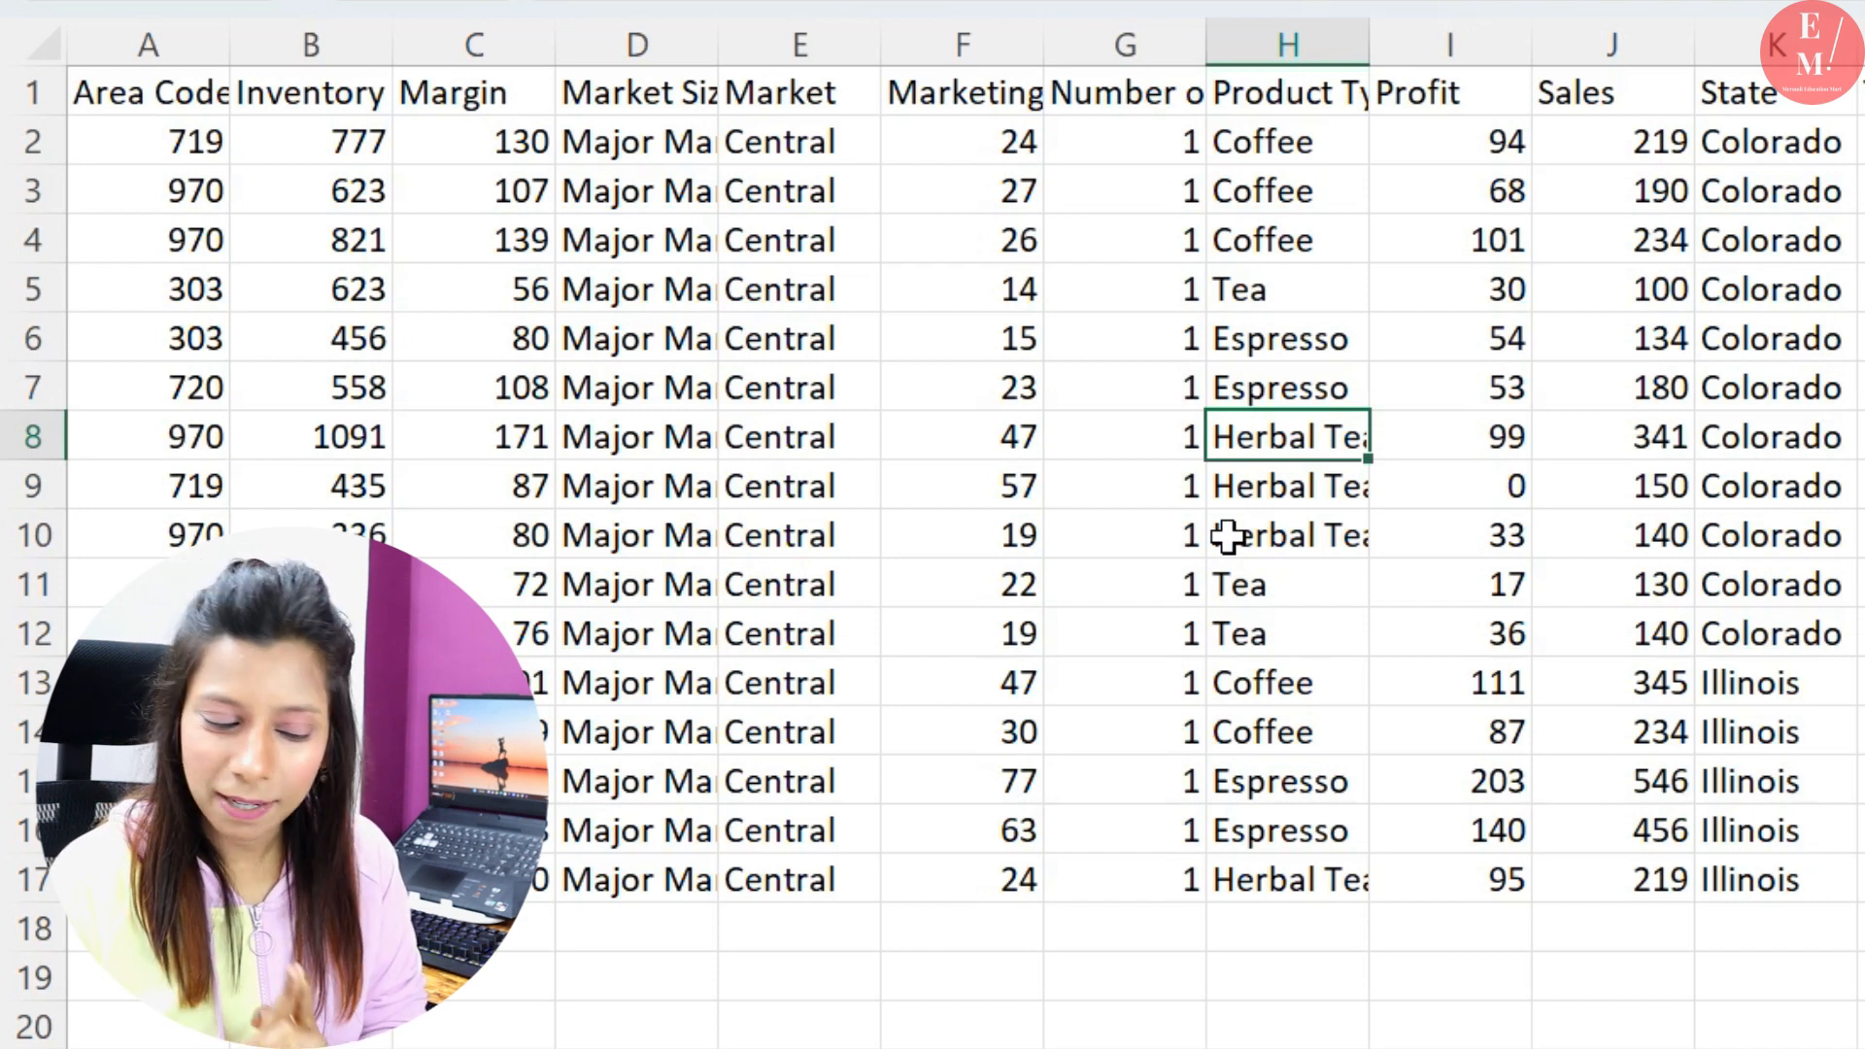
Select the Profit values from cell I2 down to the last filled row
left_click(1489, 158)
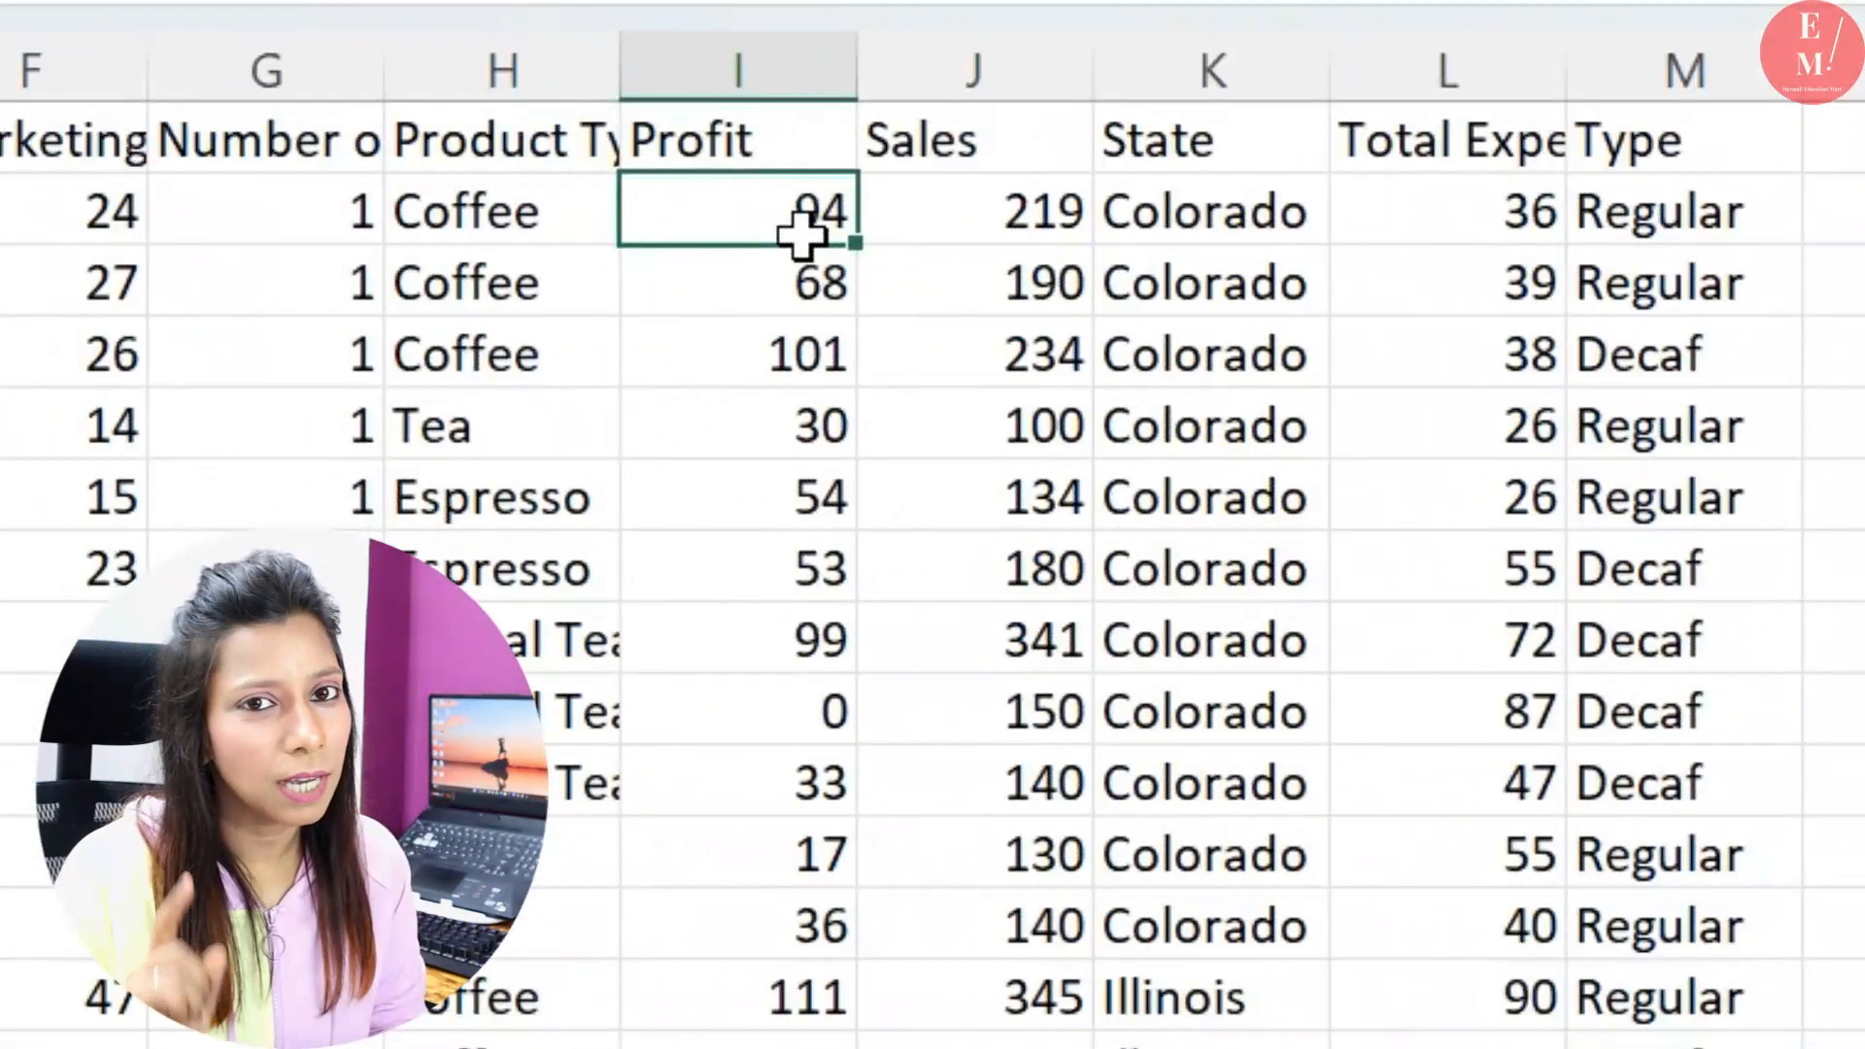
key("ctrl+shift+Down")
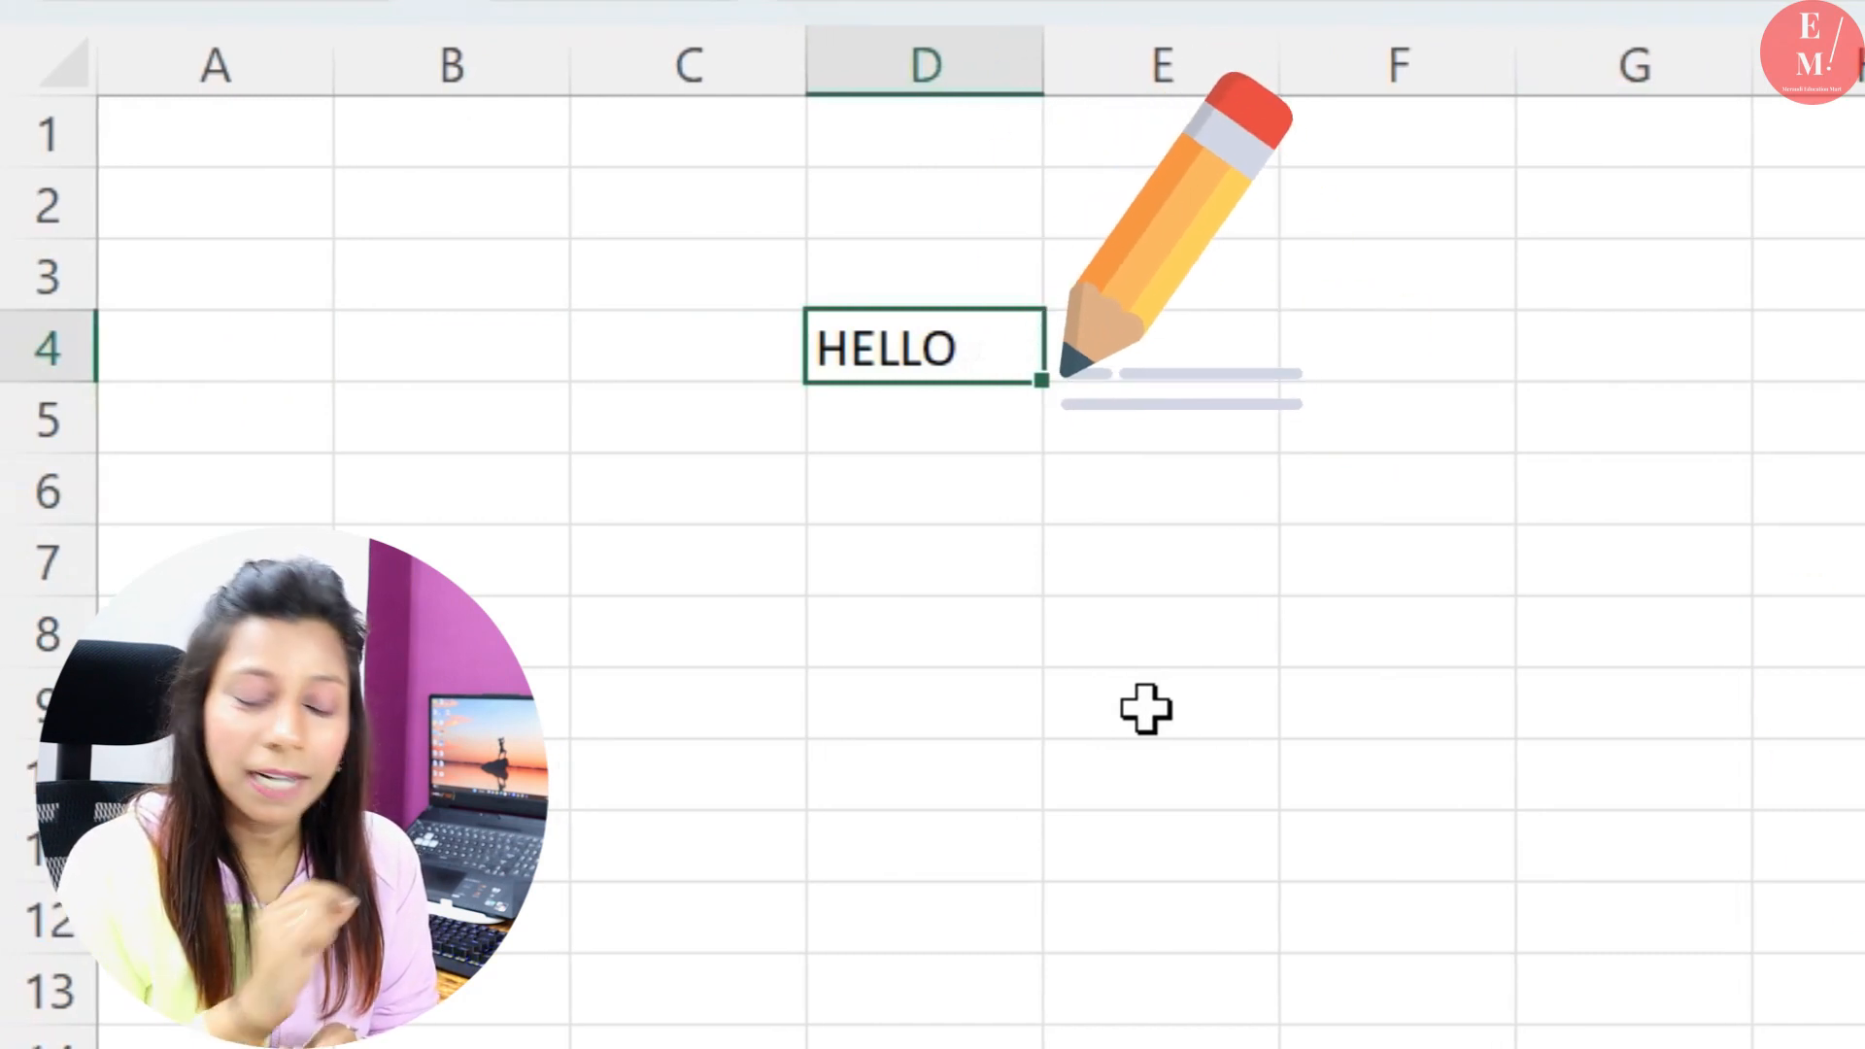
Append abc to the existing text HELLO in cell D4
type("abc")
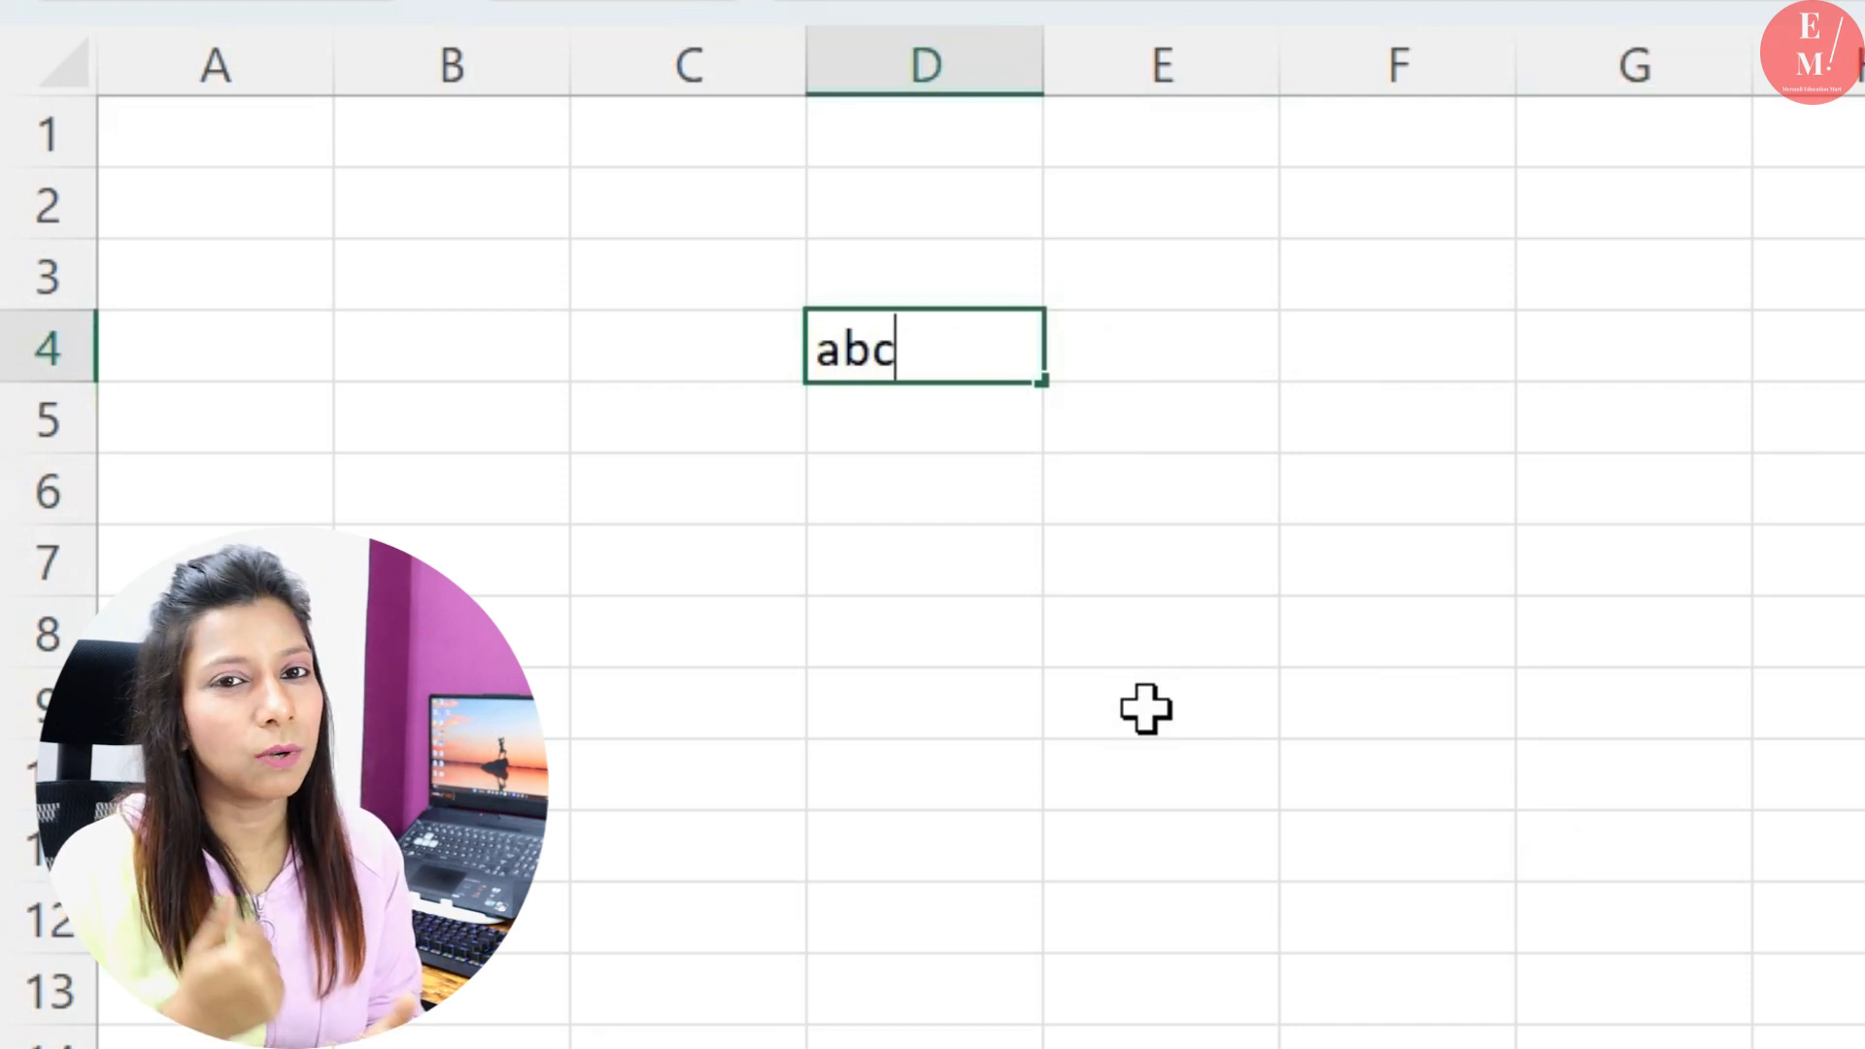
key("Escape")
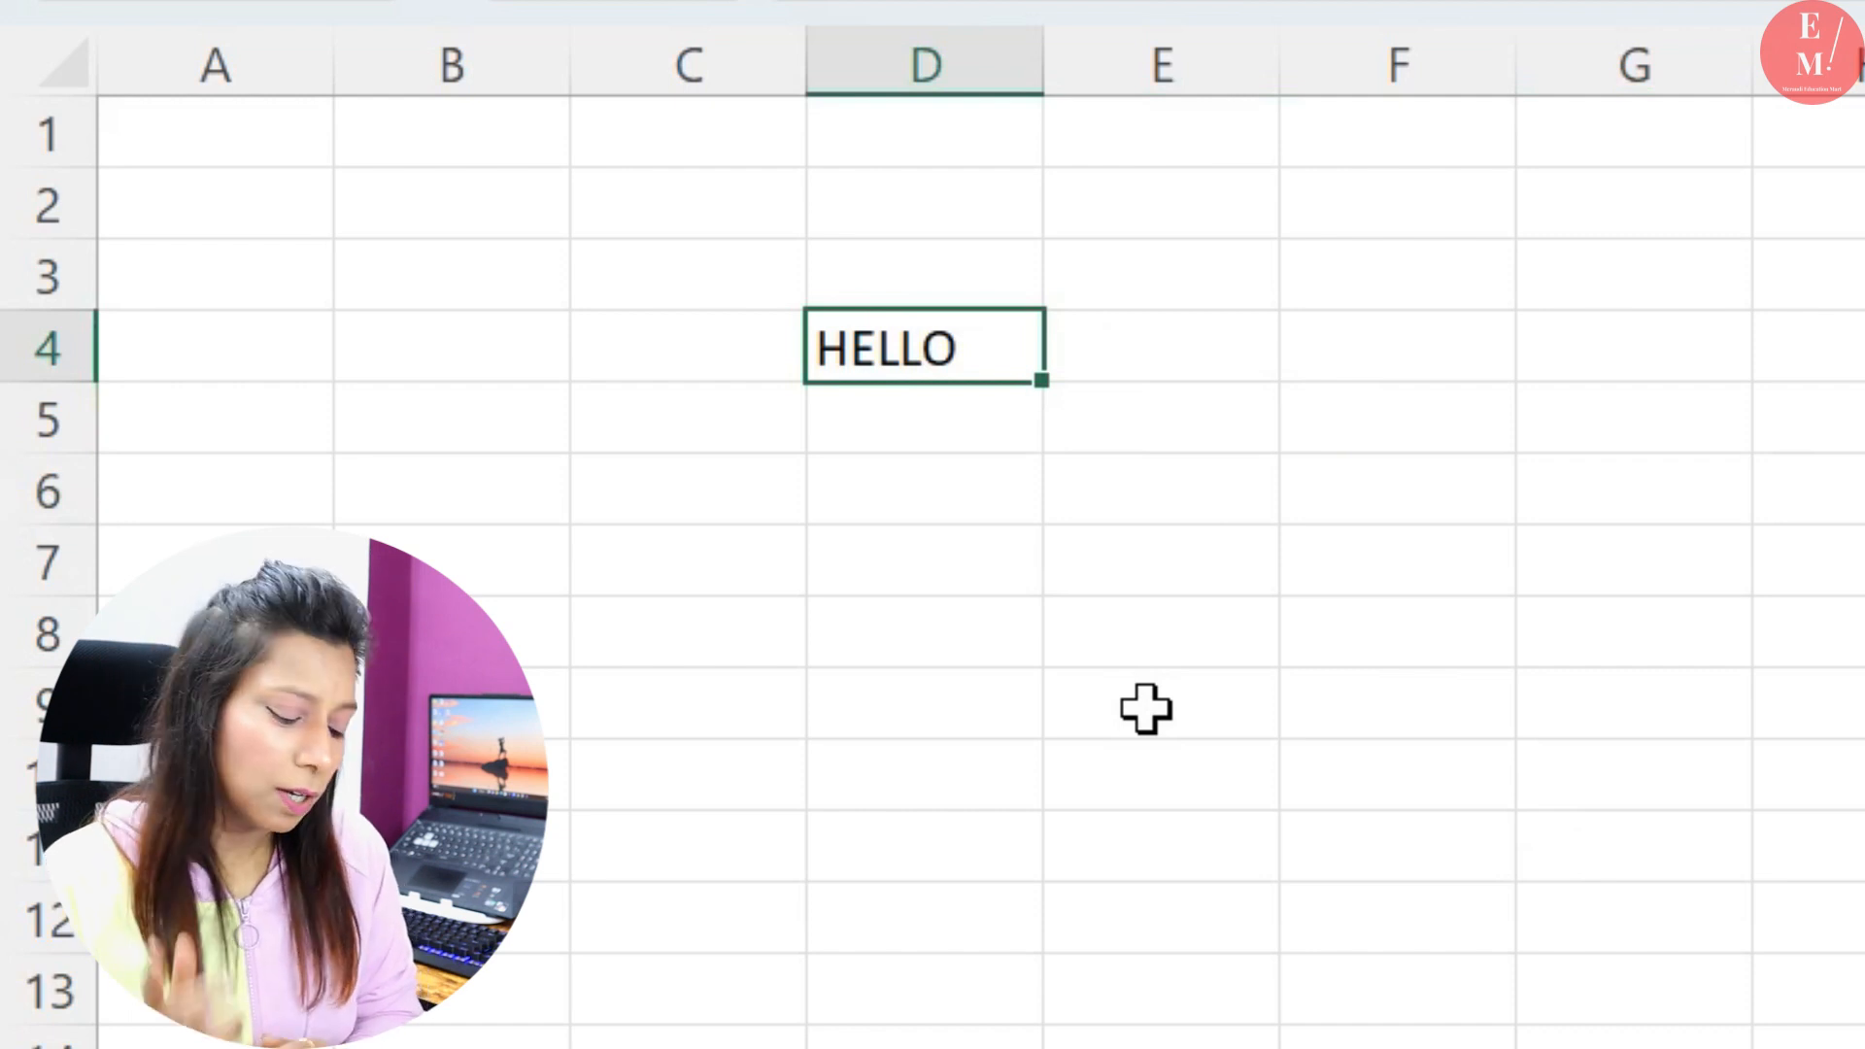
key("F2")
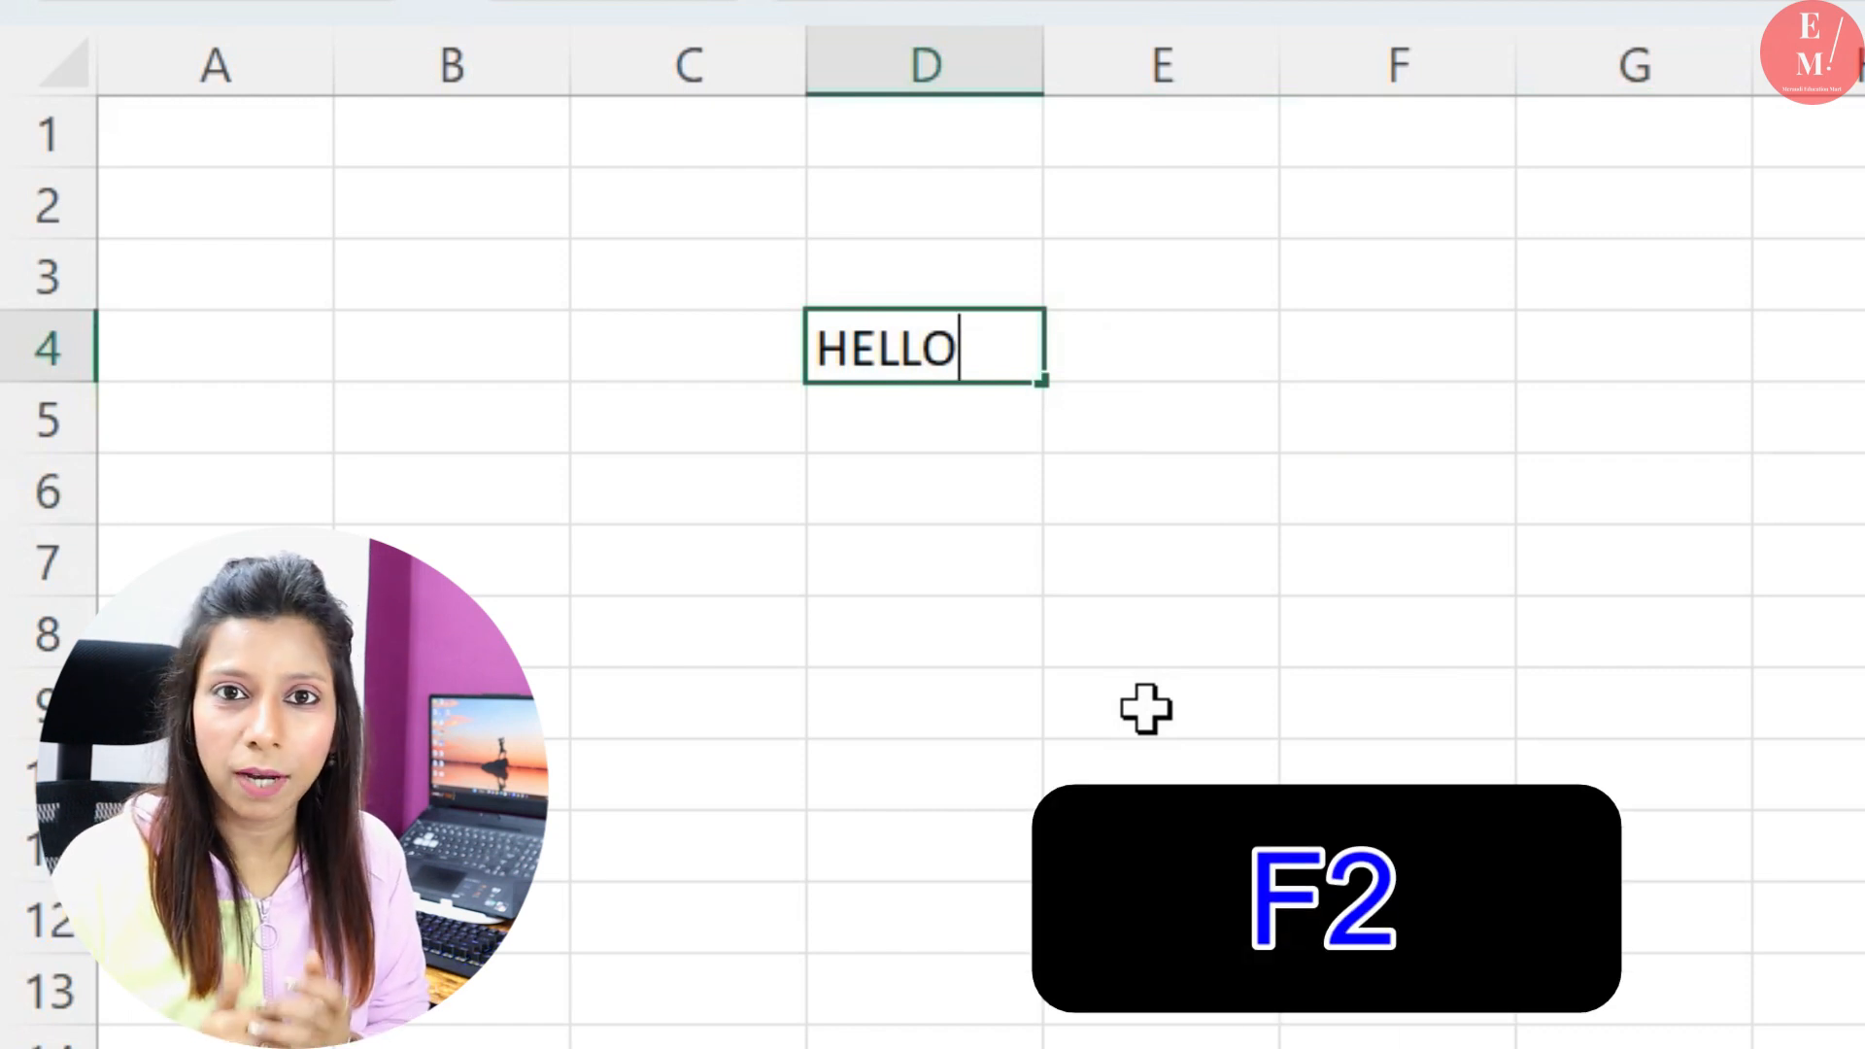
type("abc")
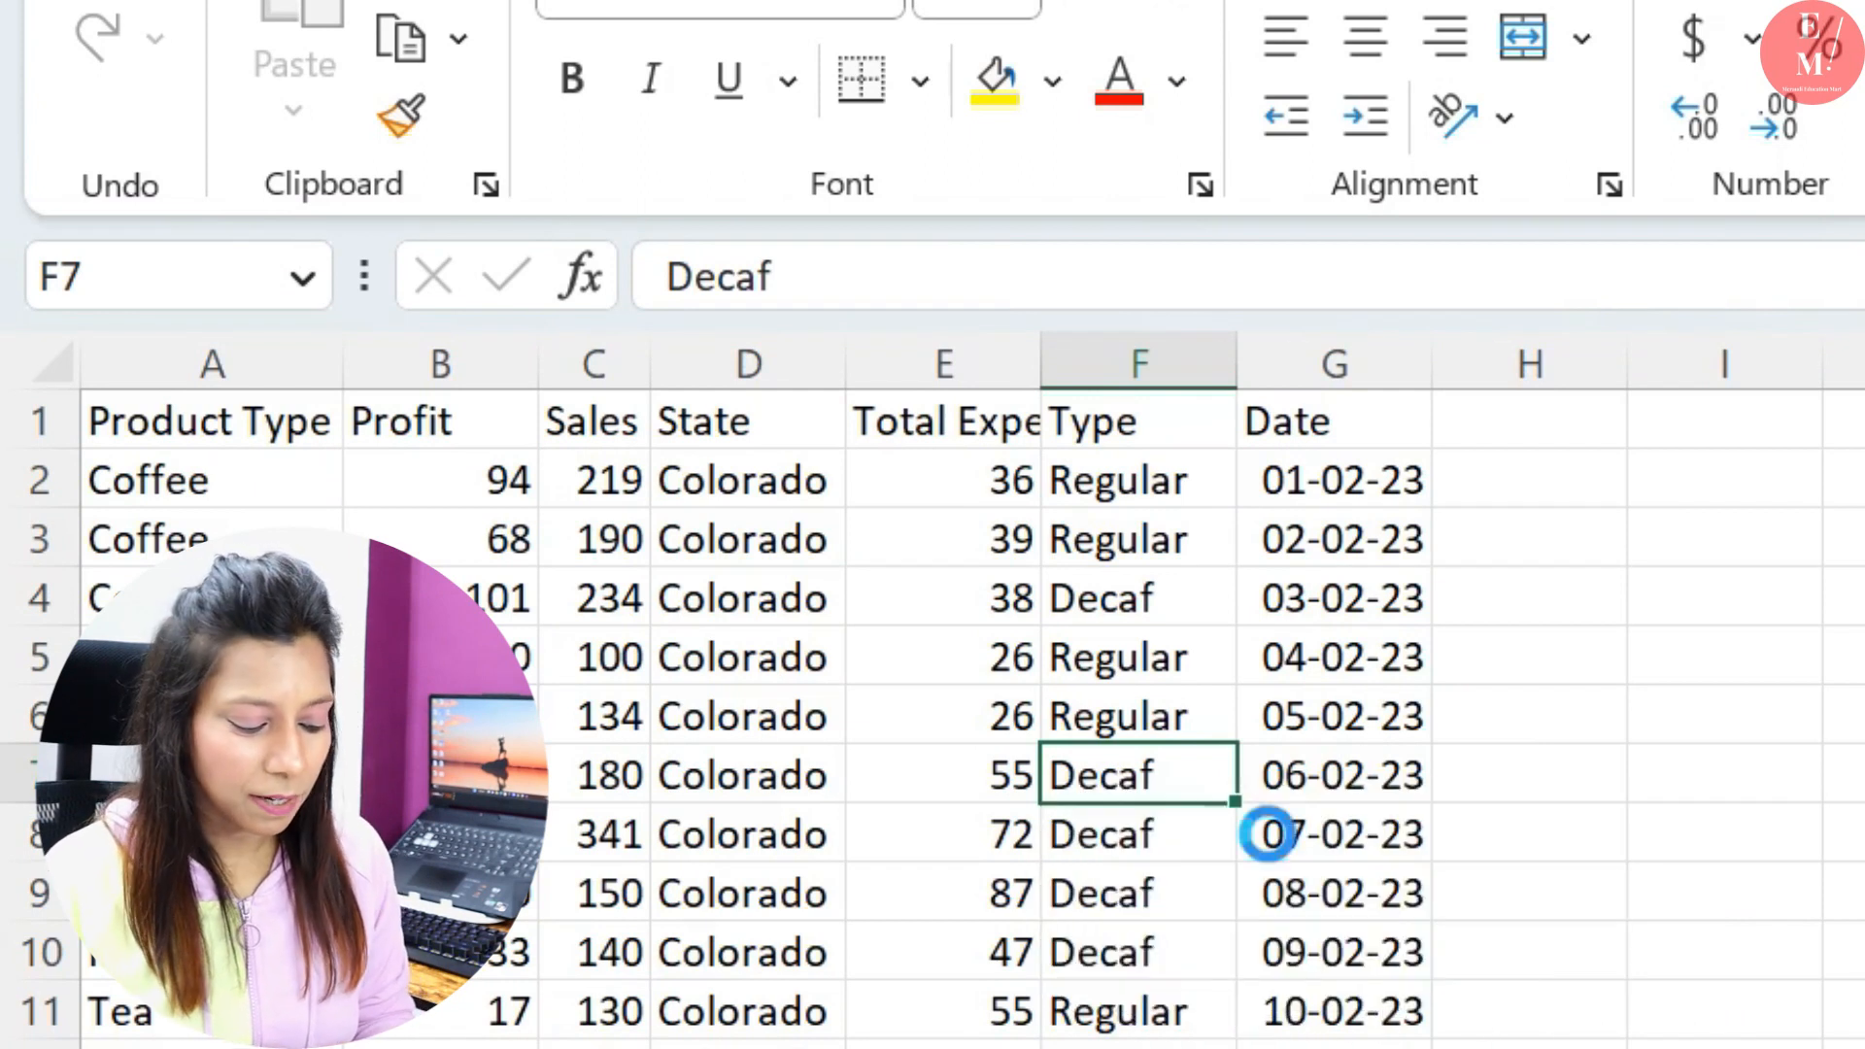
Select the whole data range from Product Type through Date and open its Format Cells settings
key("ctrl+a")
key("ctrl+1")
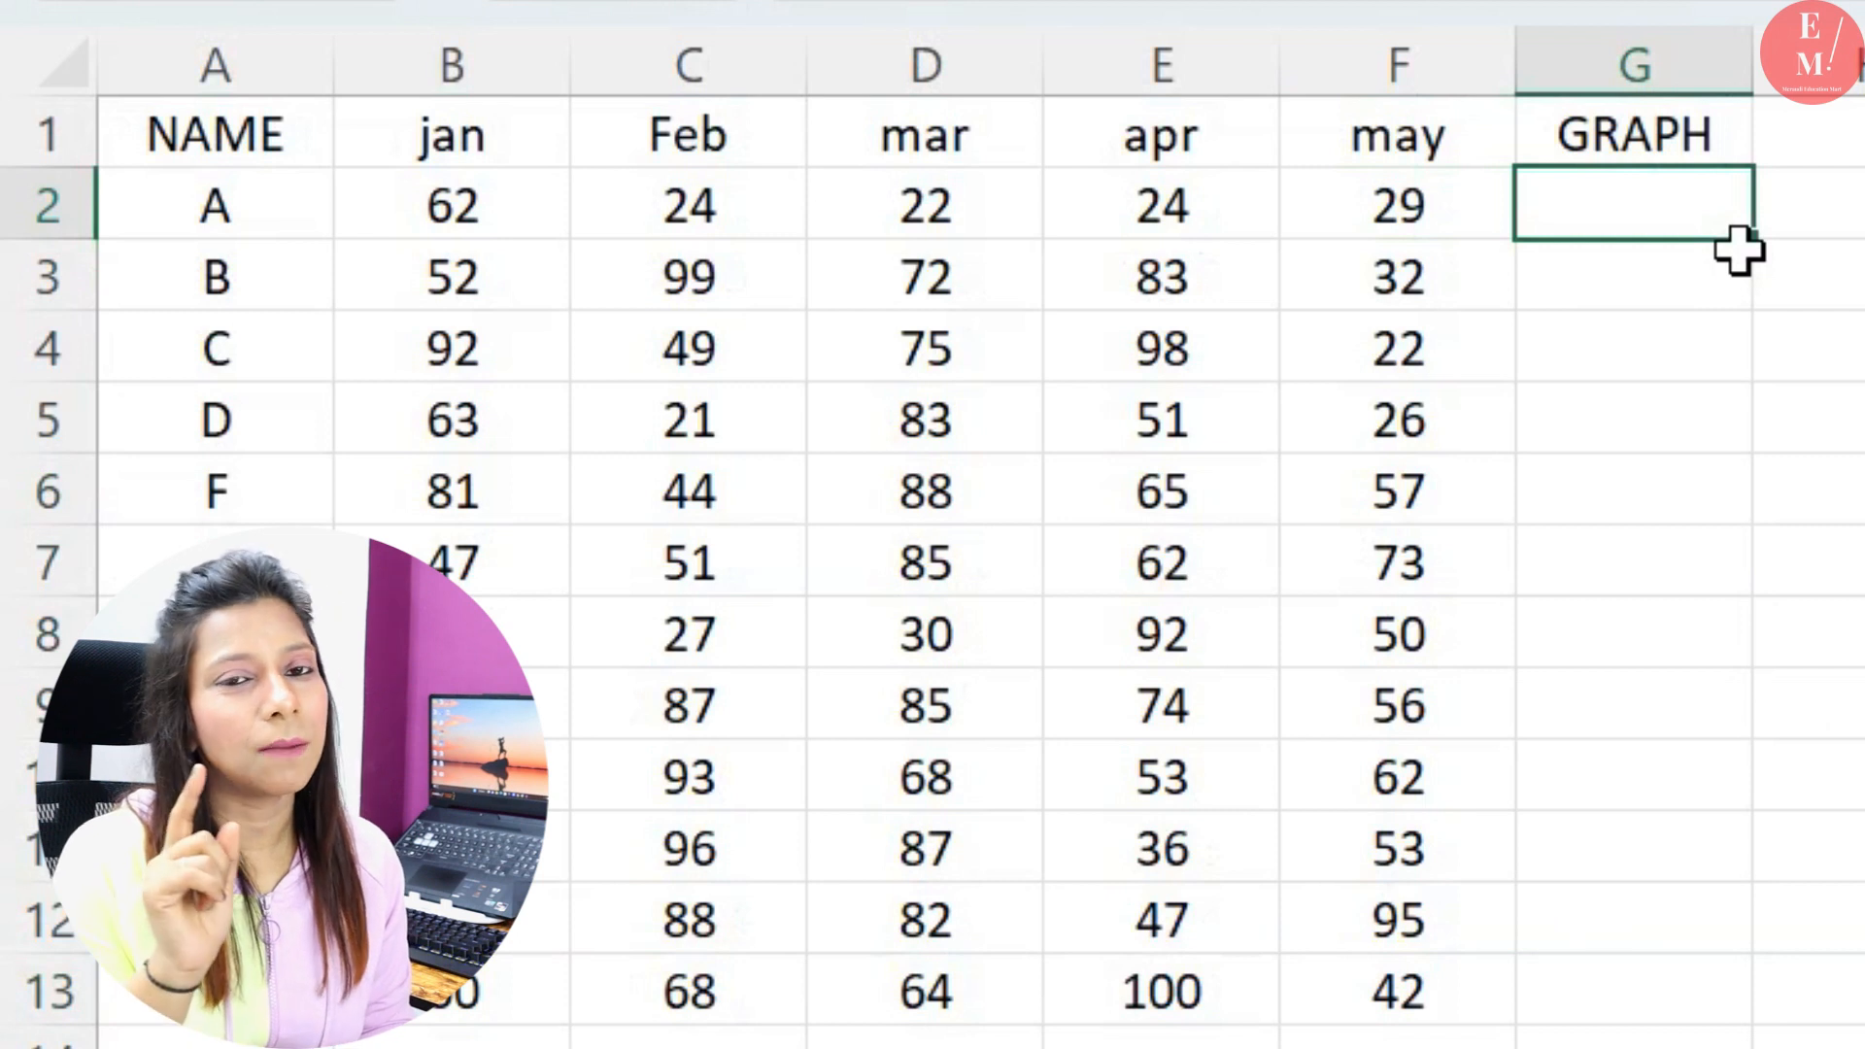
Add Column sparklines for the monthly data in A1:F13 using Quick Analysis
left_click(650, 512)
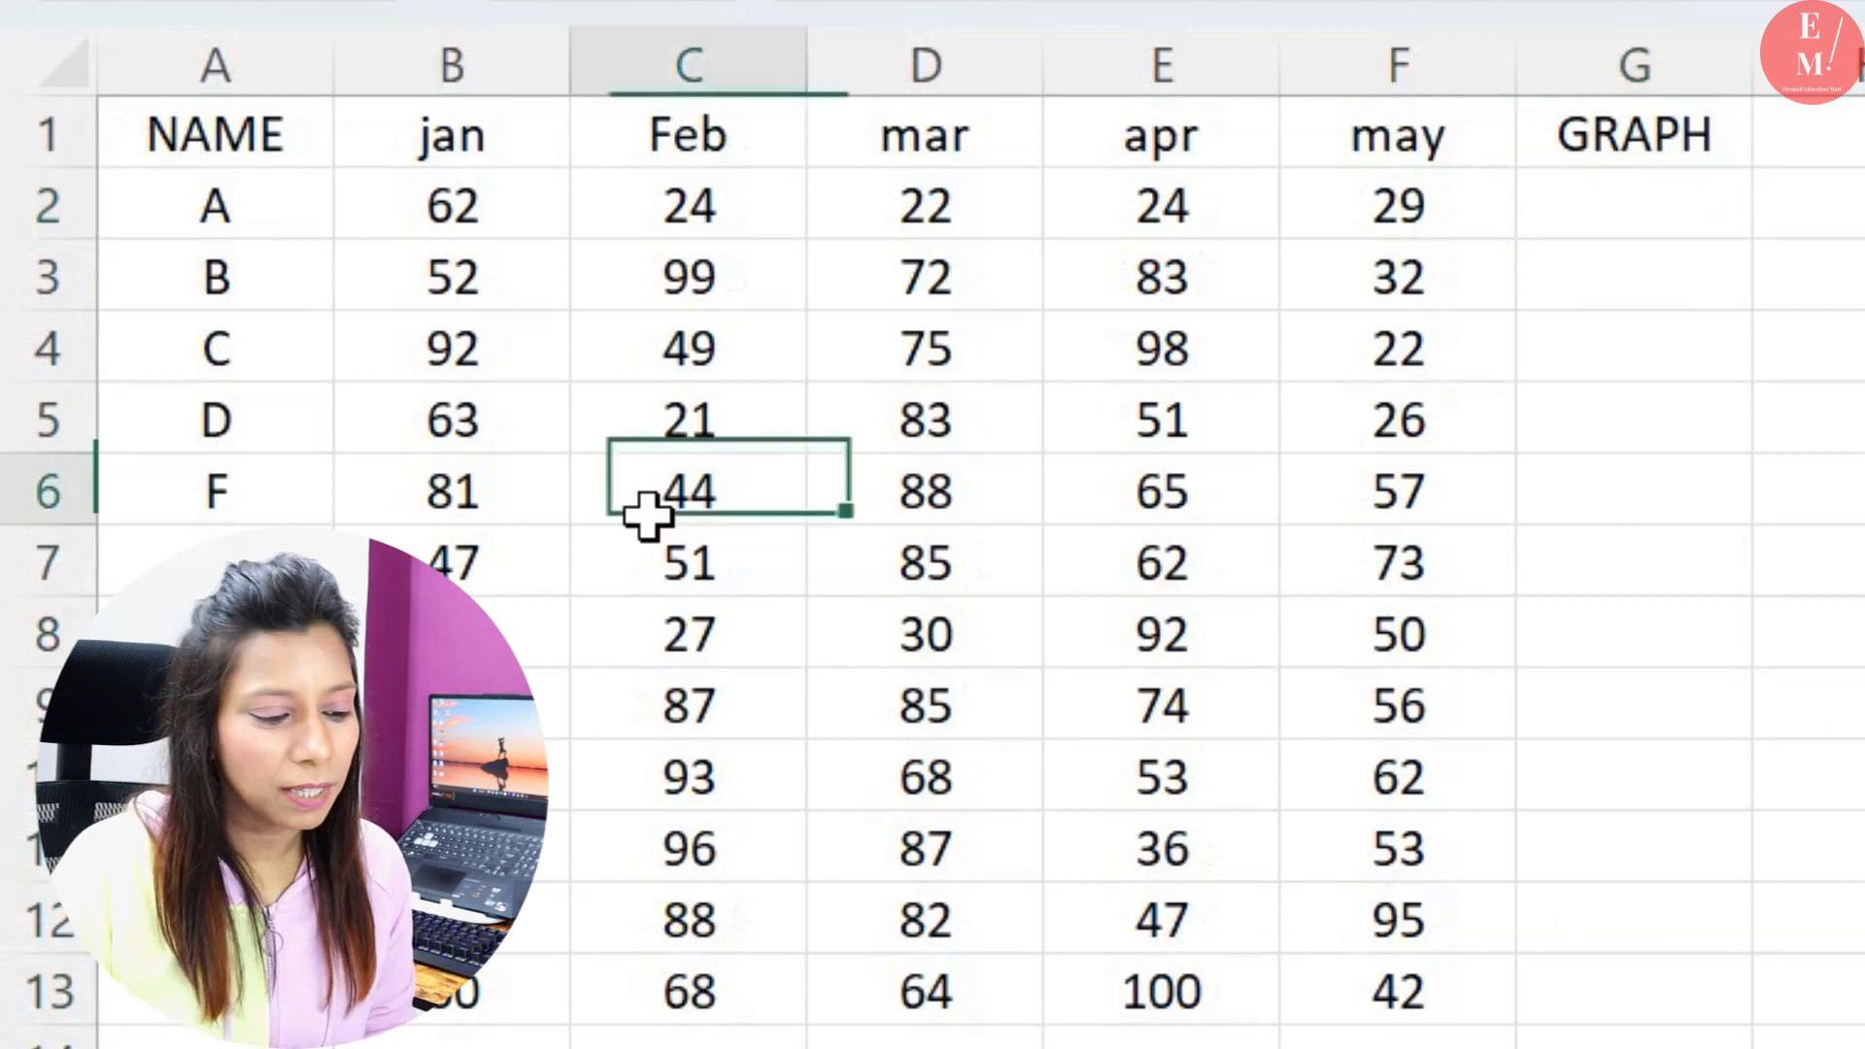
key("ctrl+q")
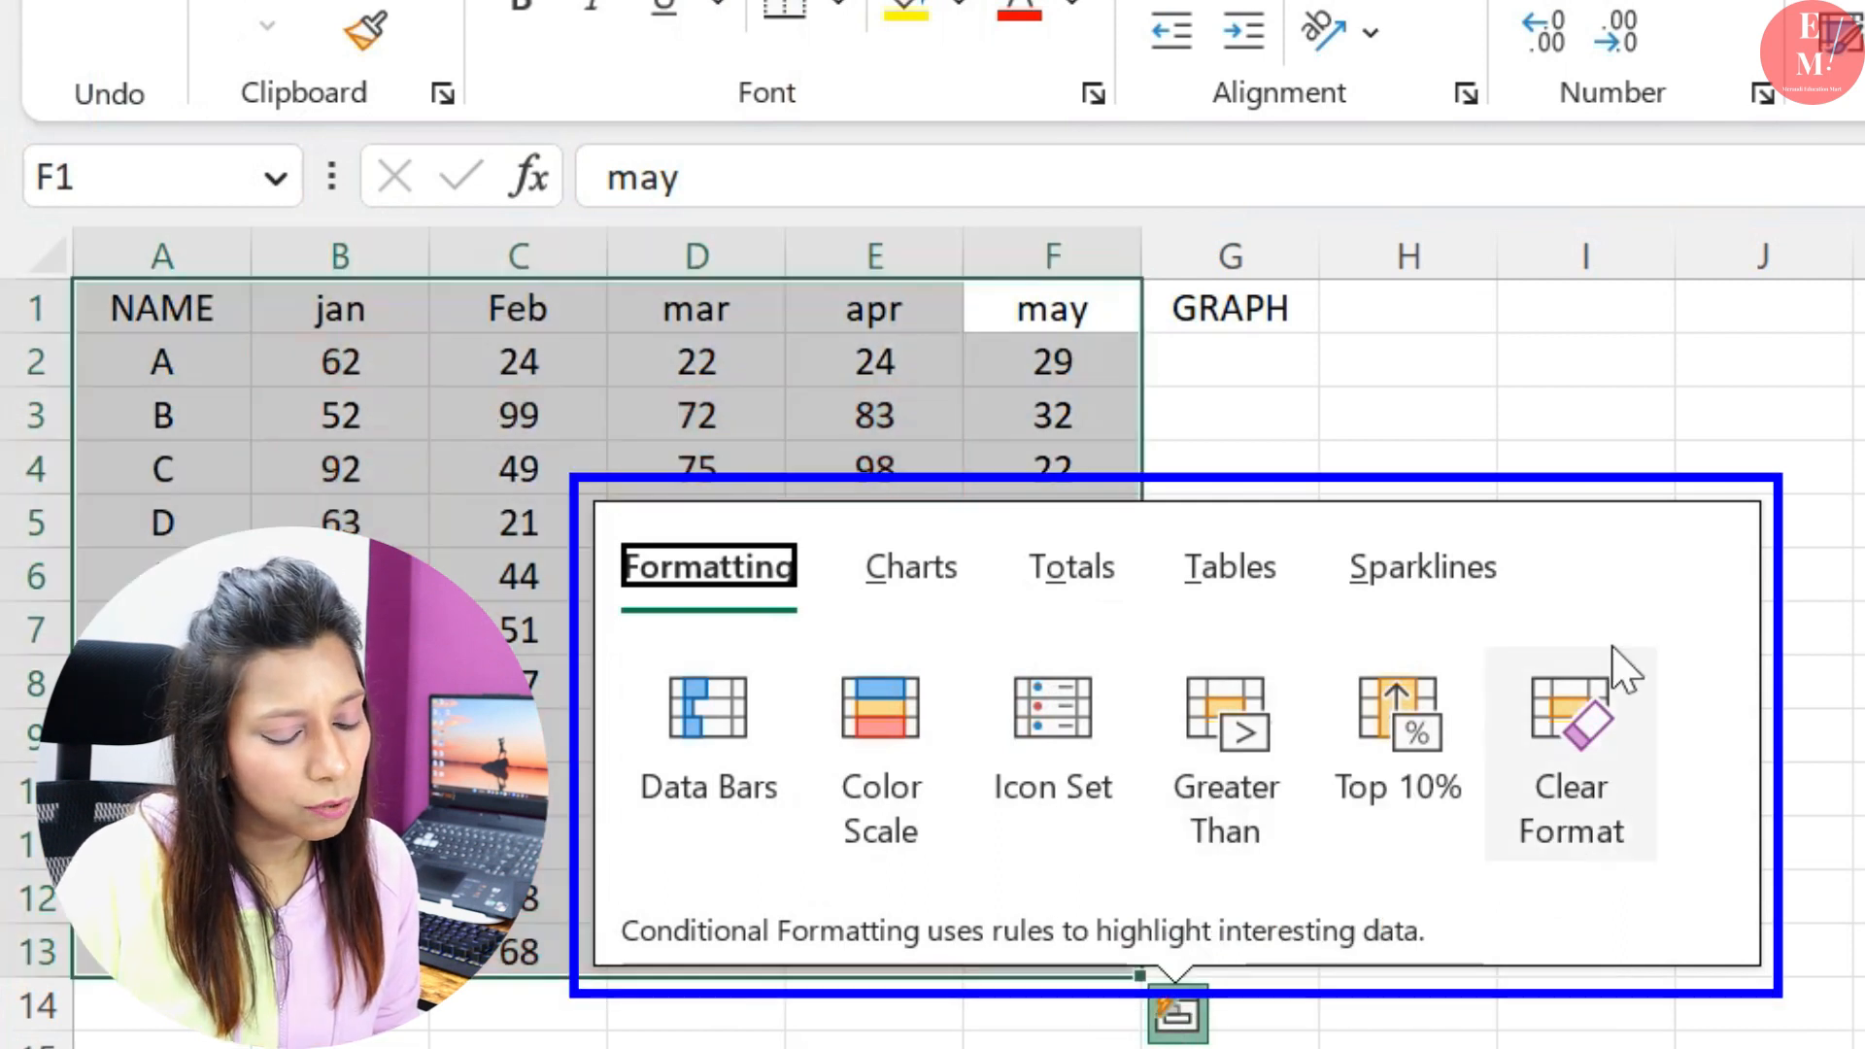
left_click(1491, 601)
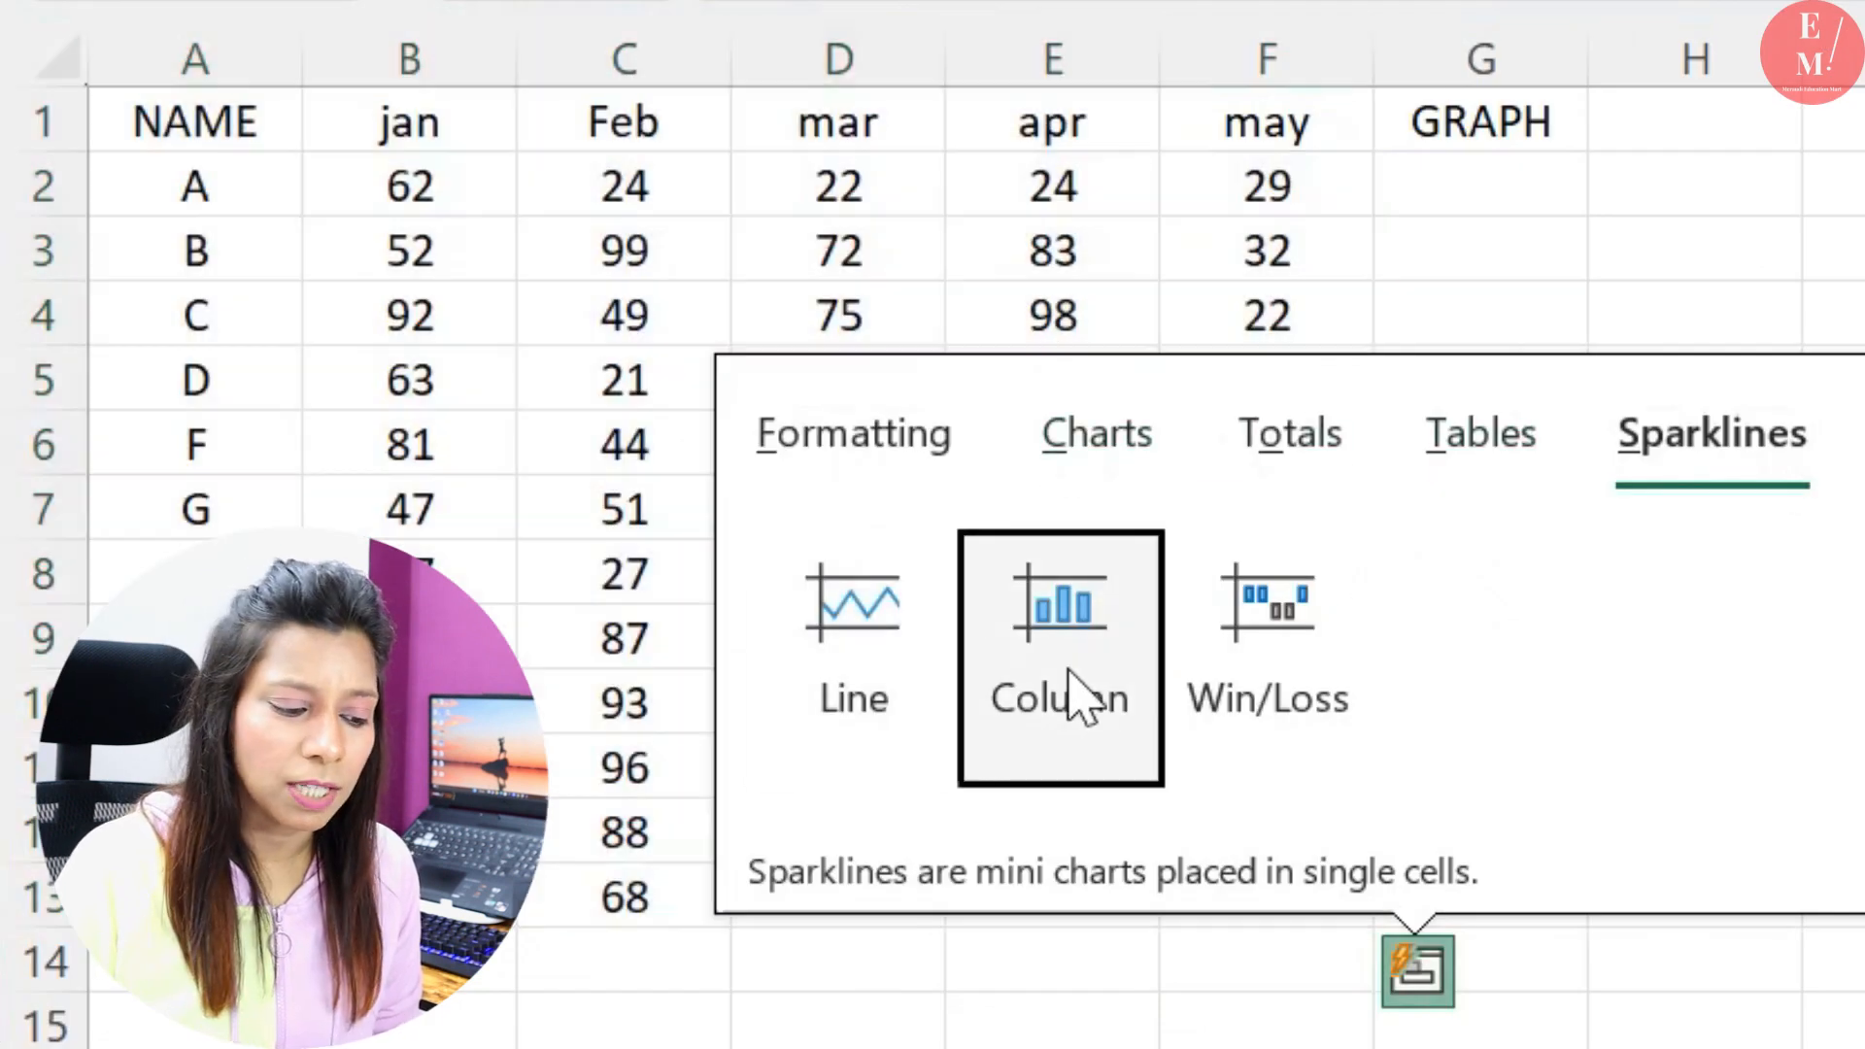
left_click(1078, 685)
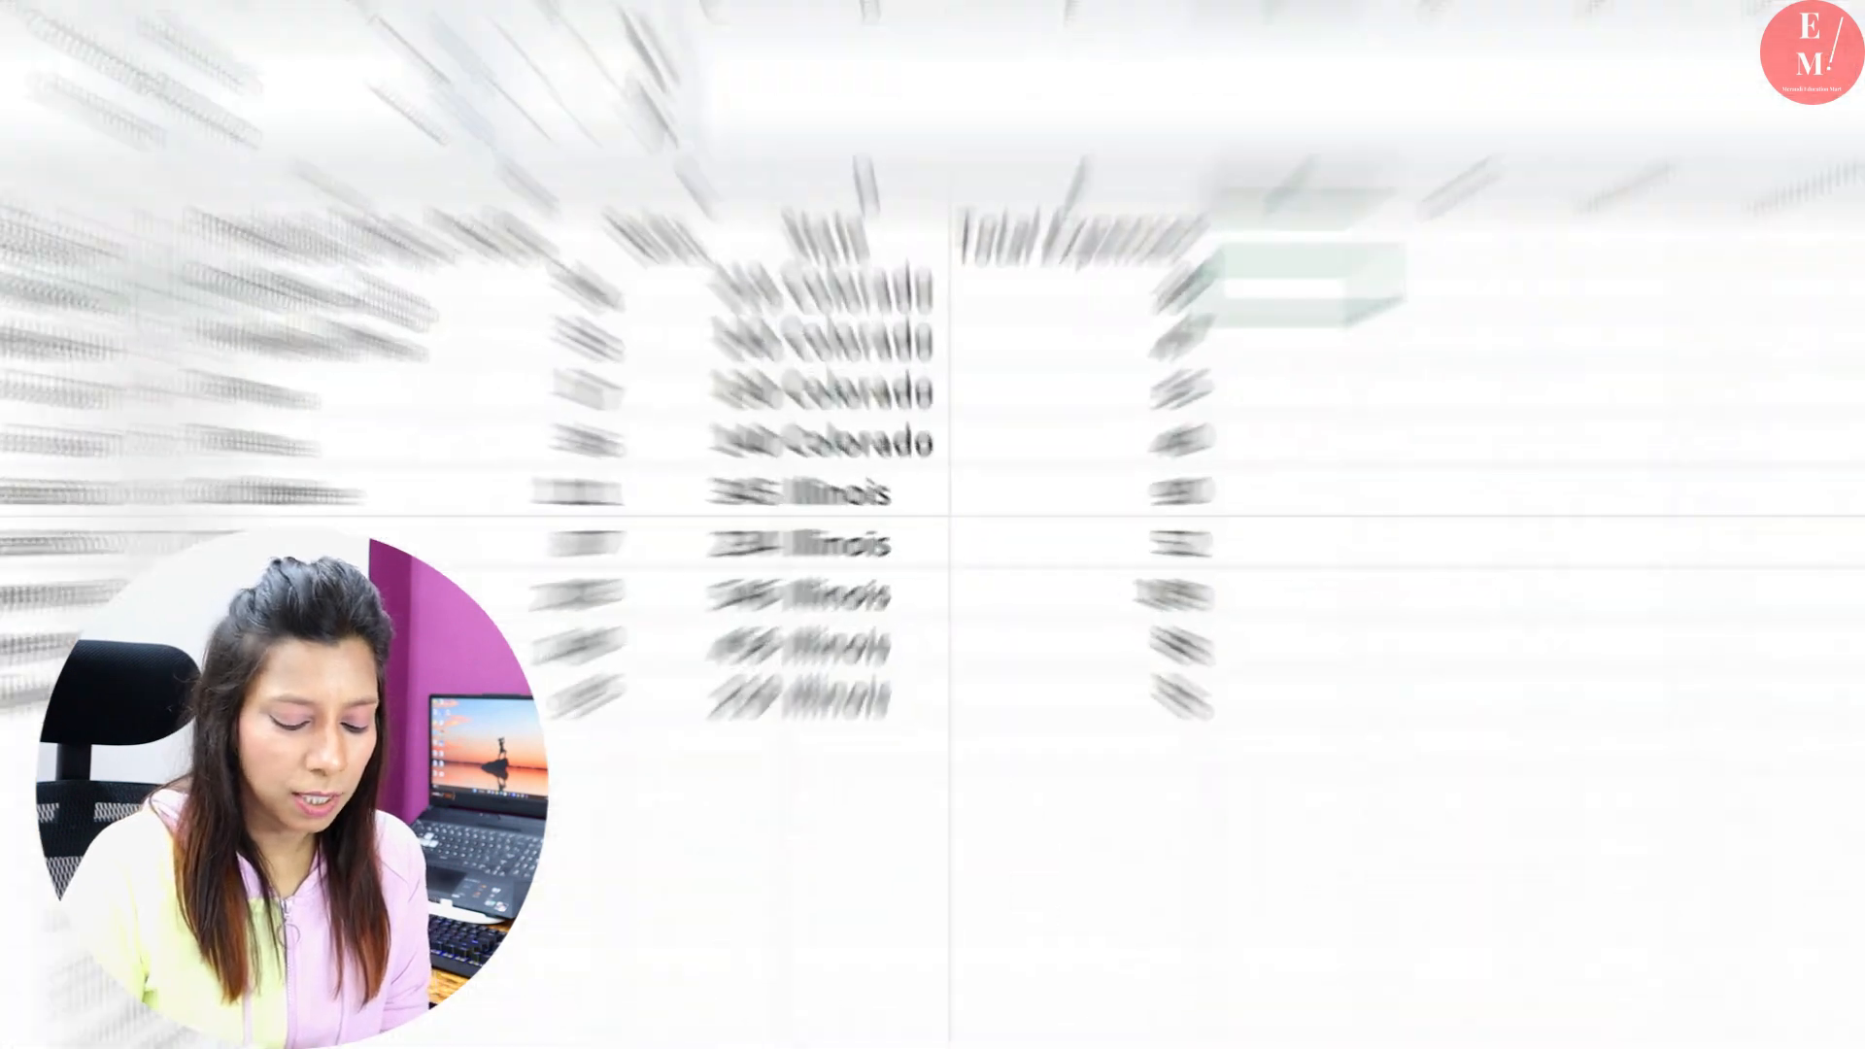
Start a VLOOKUP formula in F2 with MAX(C2:C10) as the lookup value and evaluate only that MAX part in place
type("=vlookup")
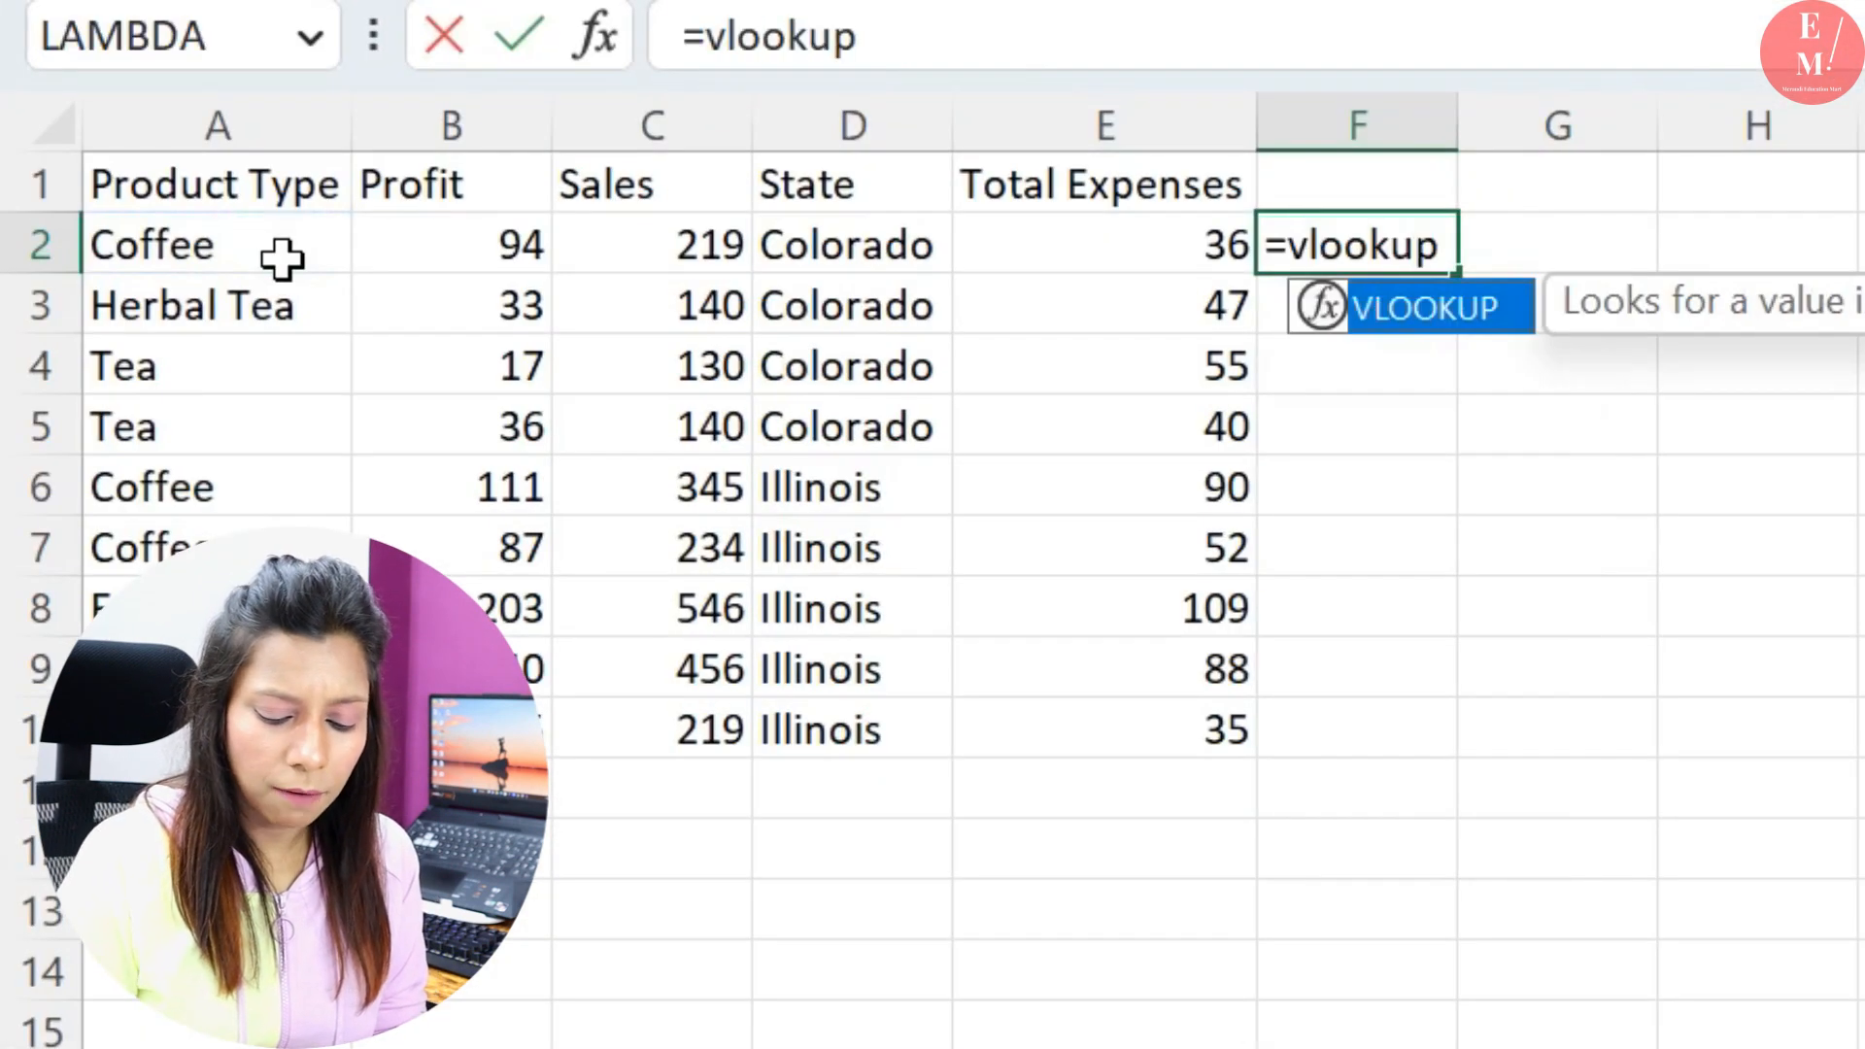
type("(")
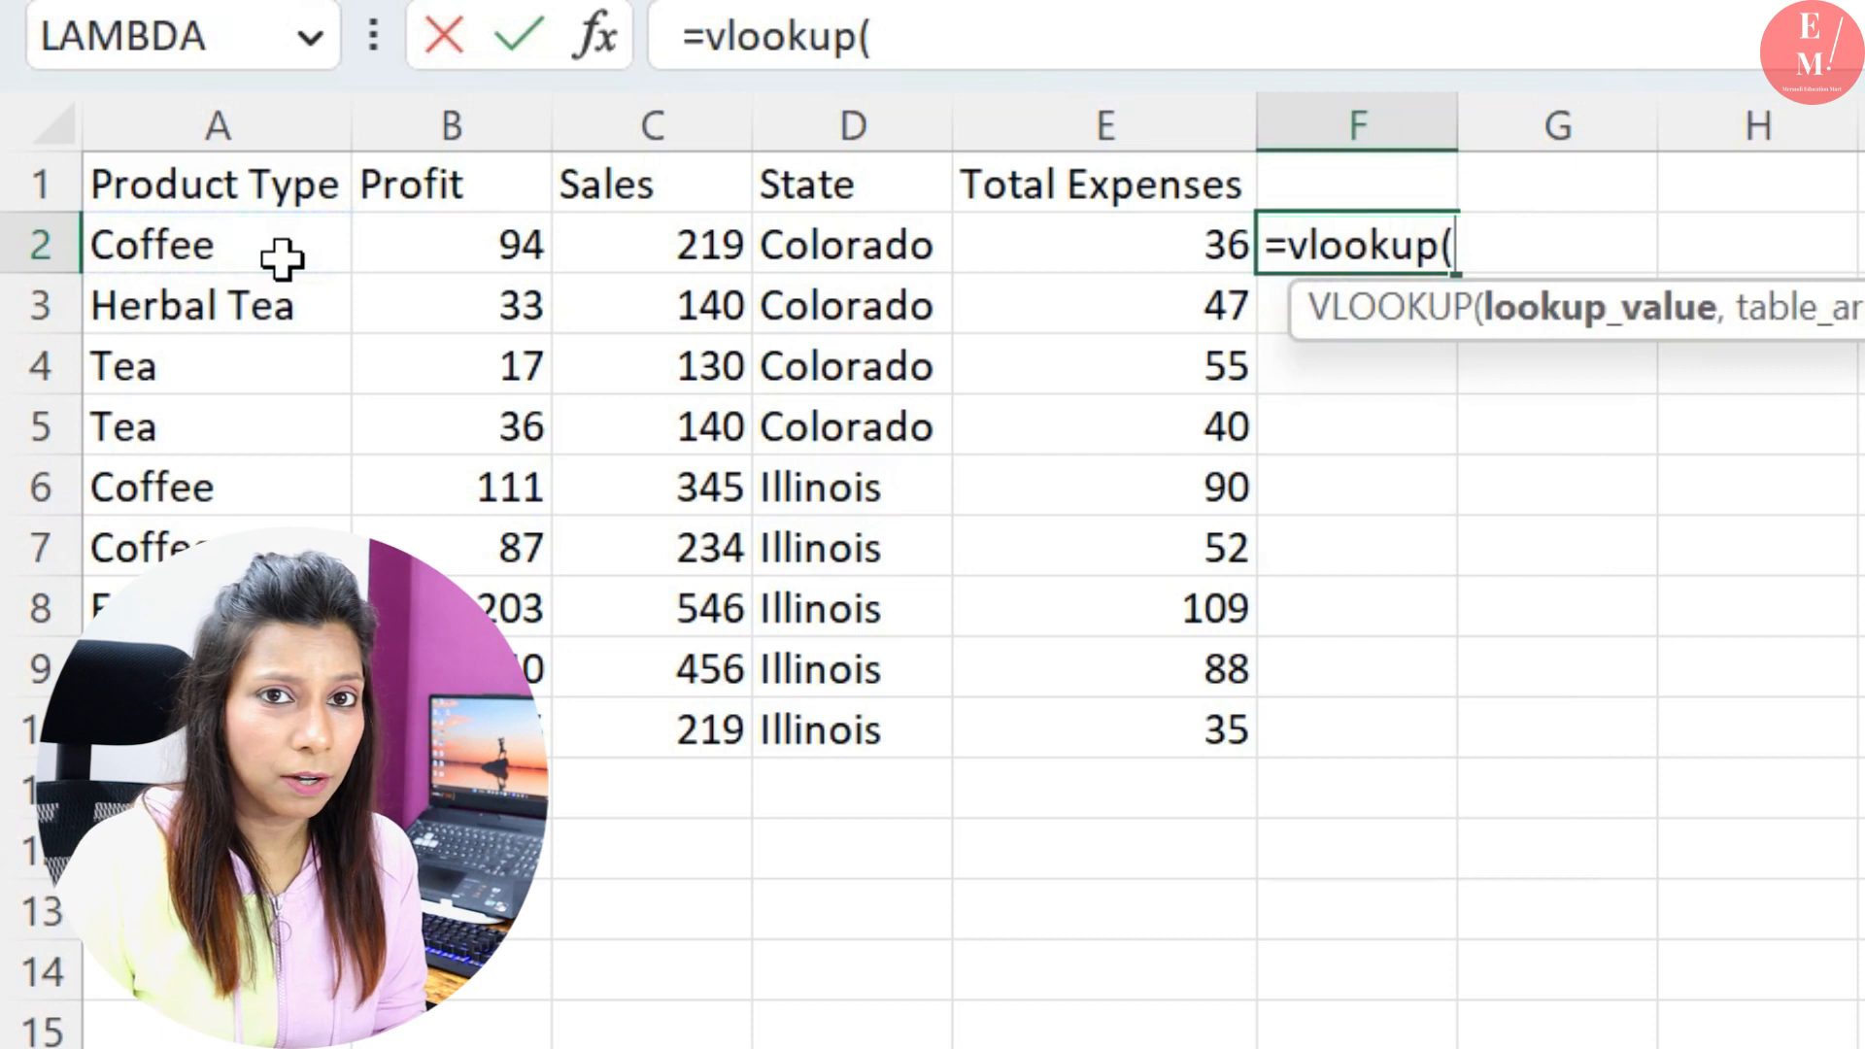
type("max(")
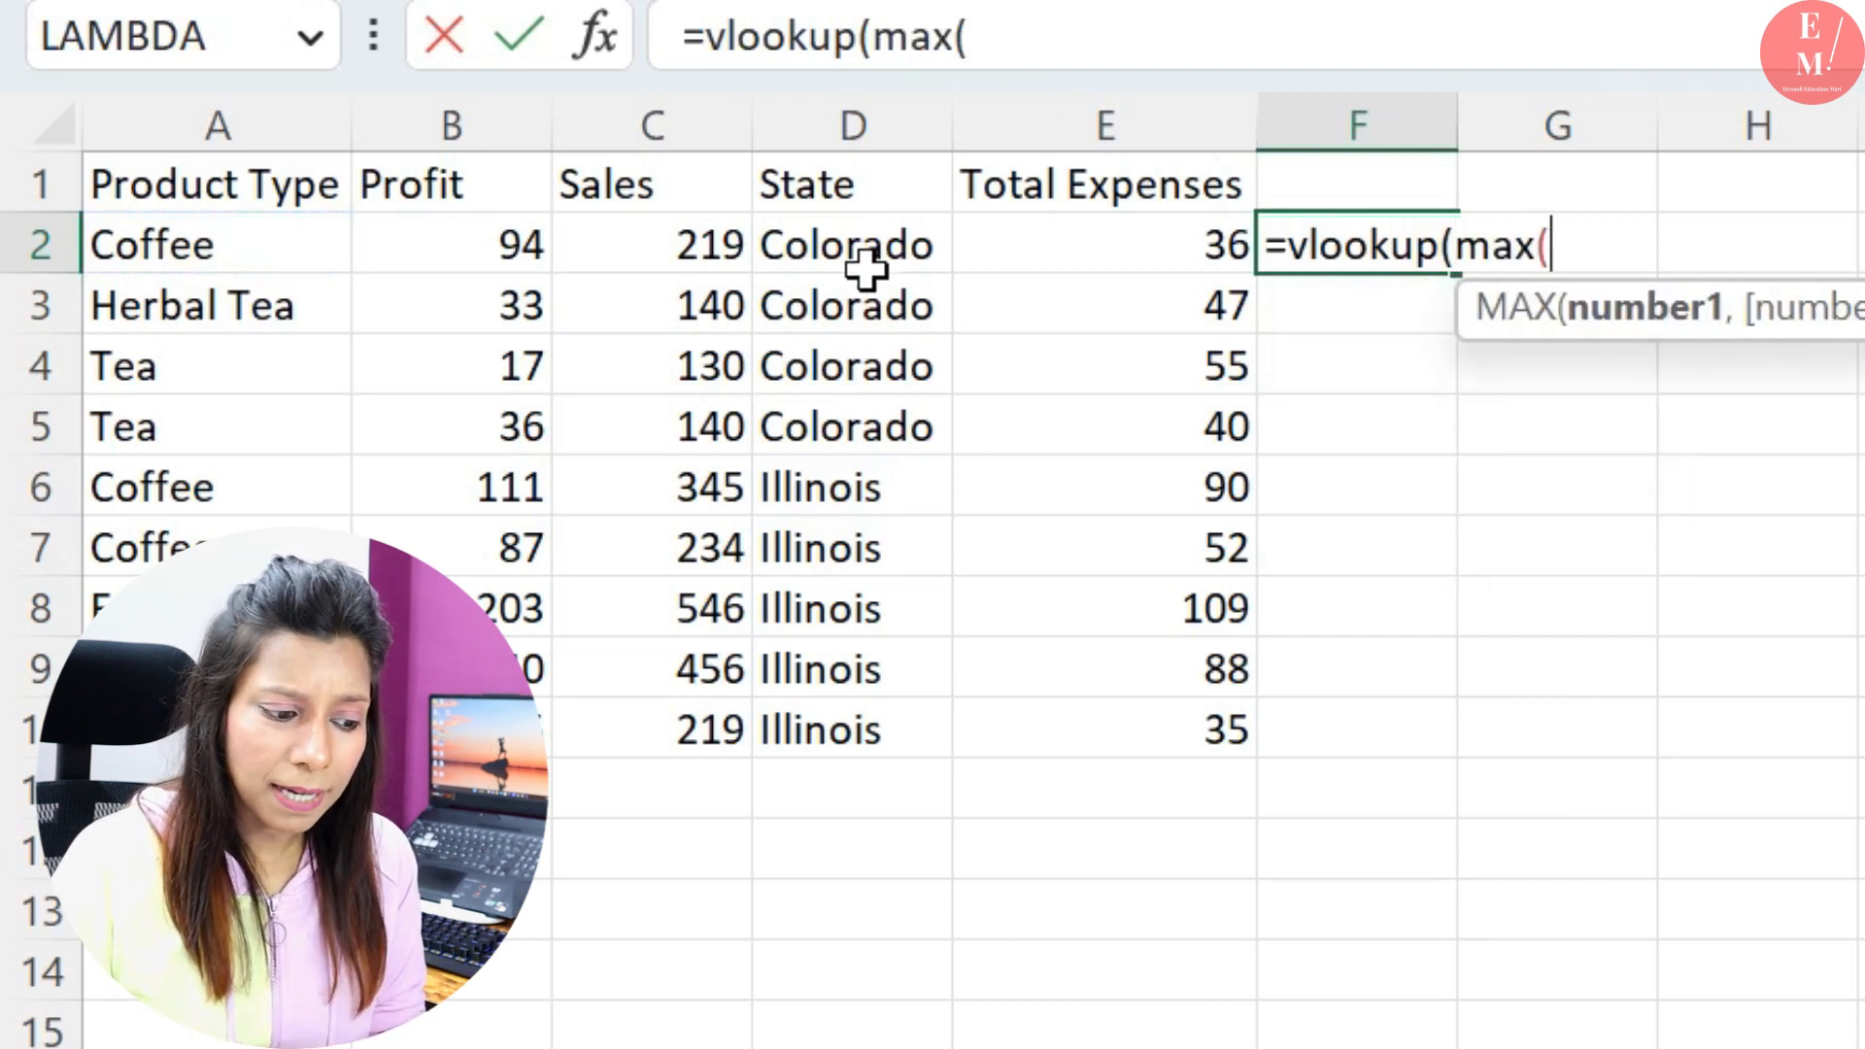
left_click_drag(680, 248, 668, 732)
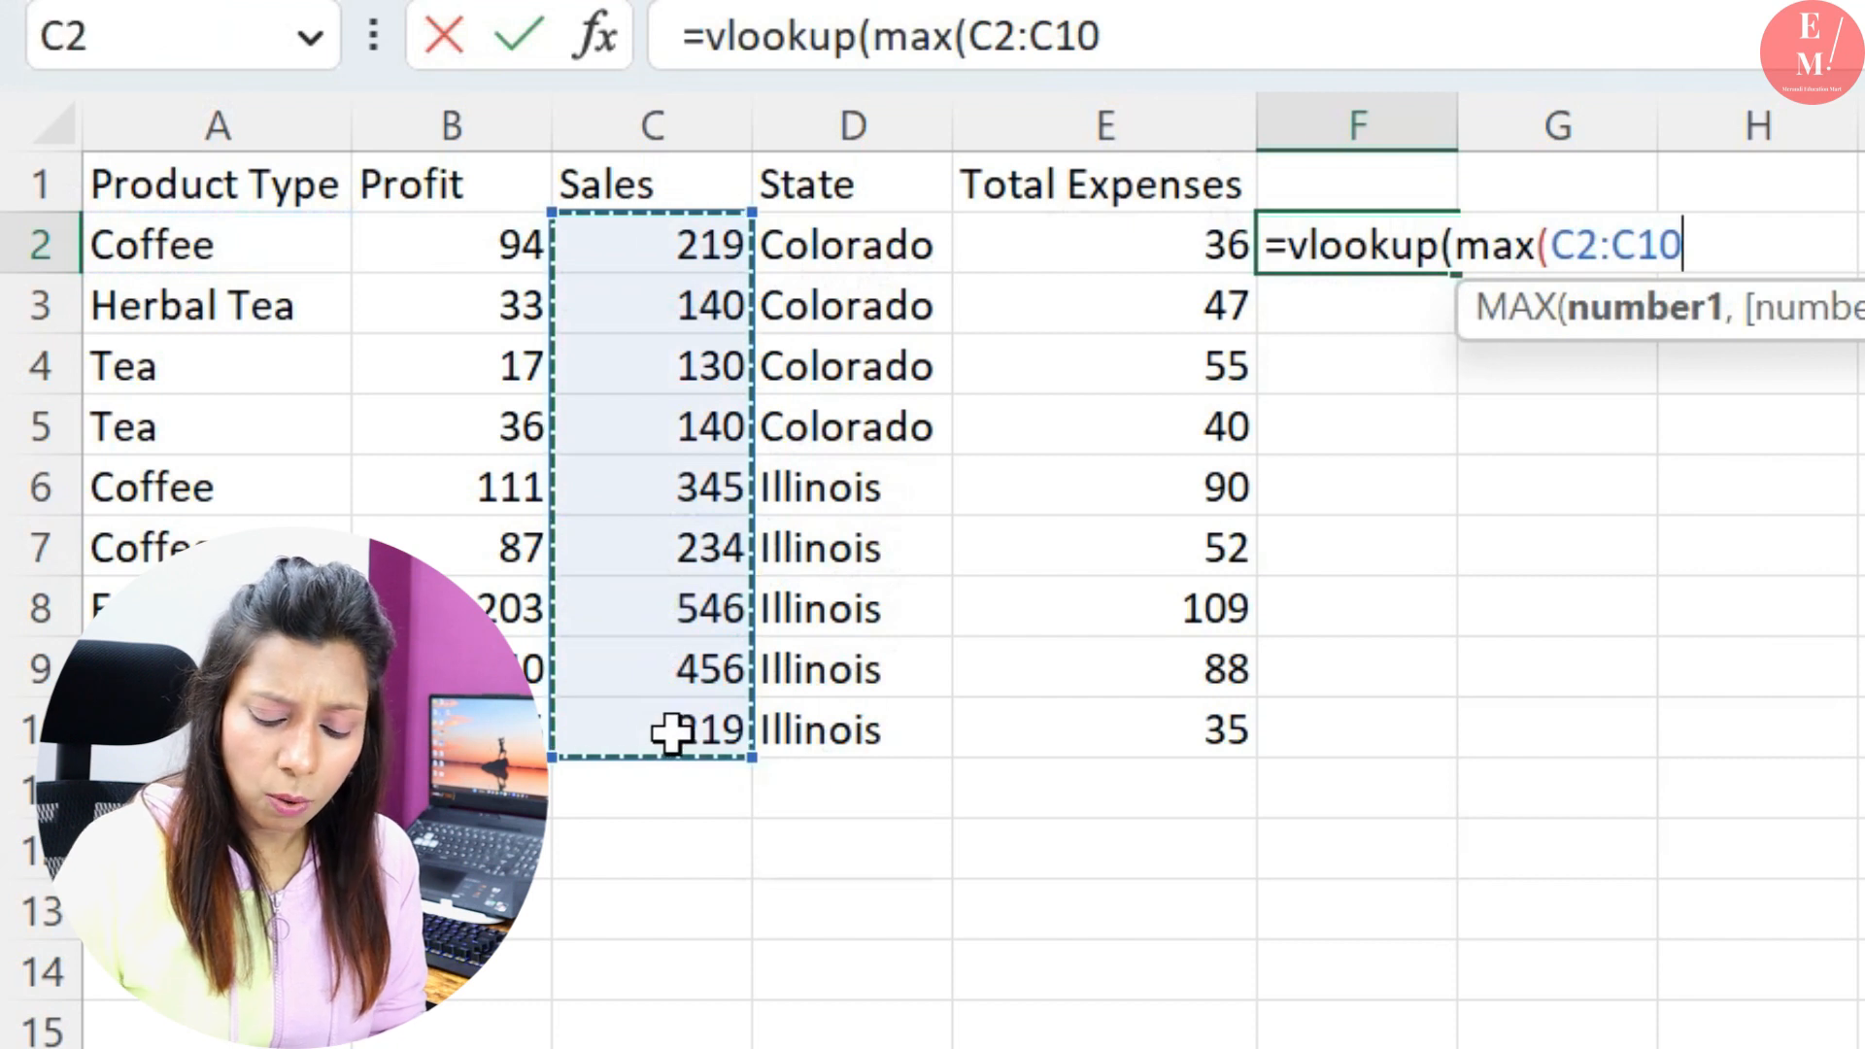
type(")")
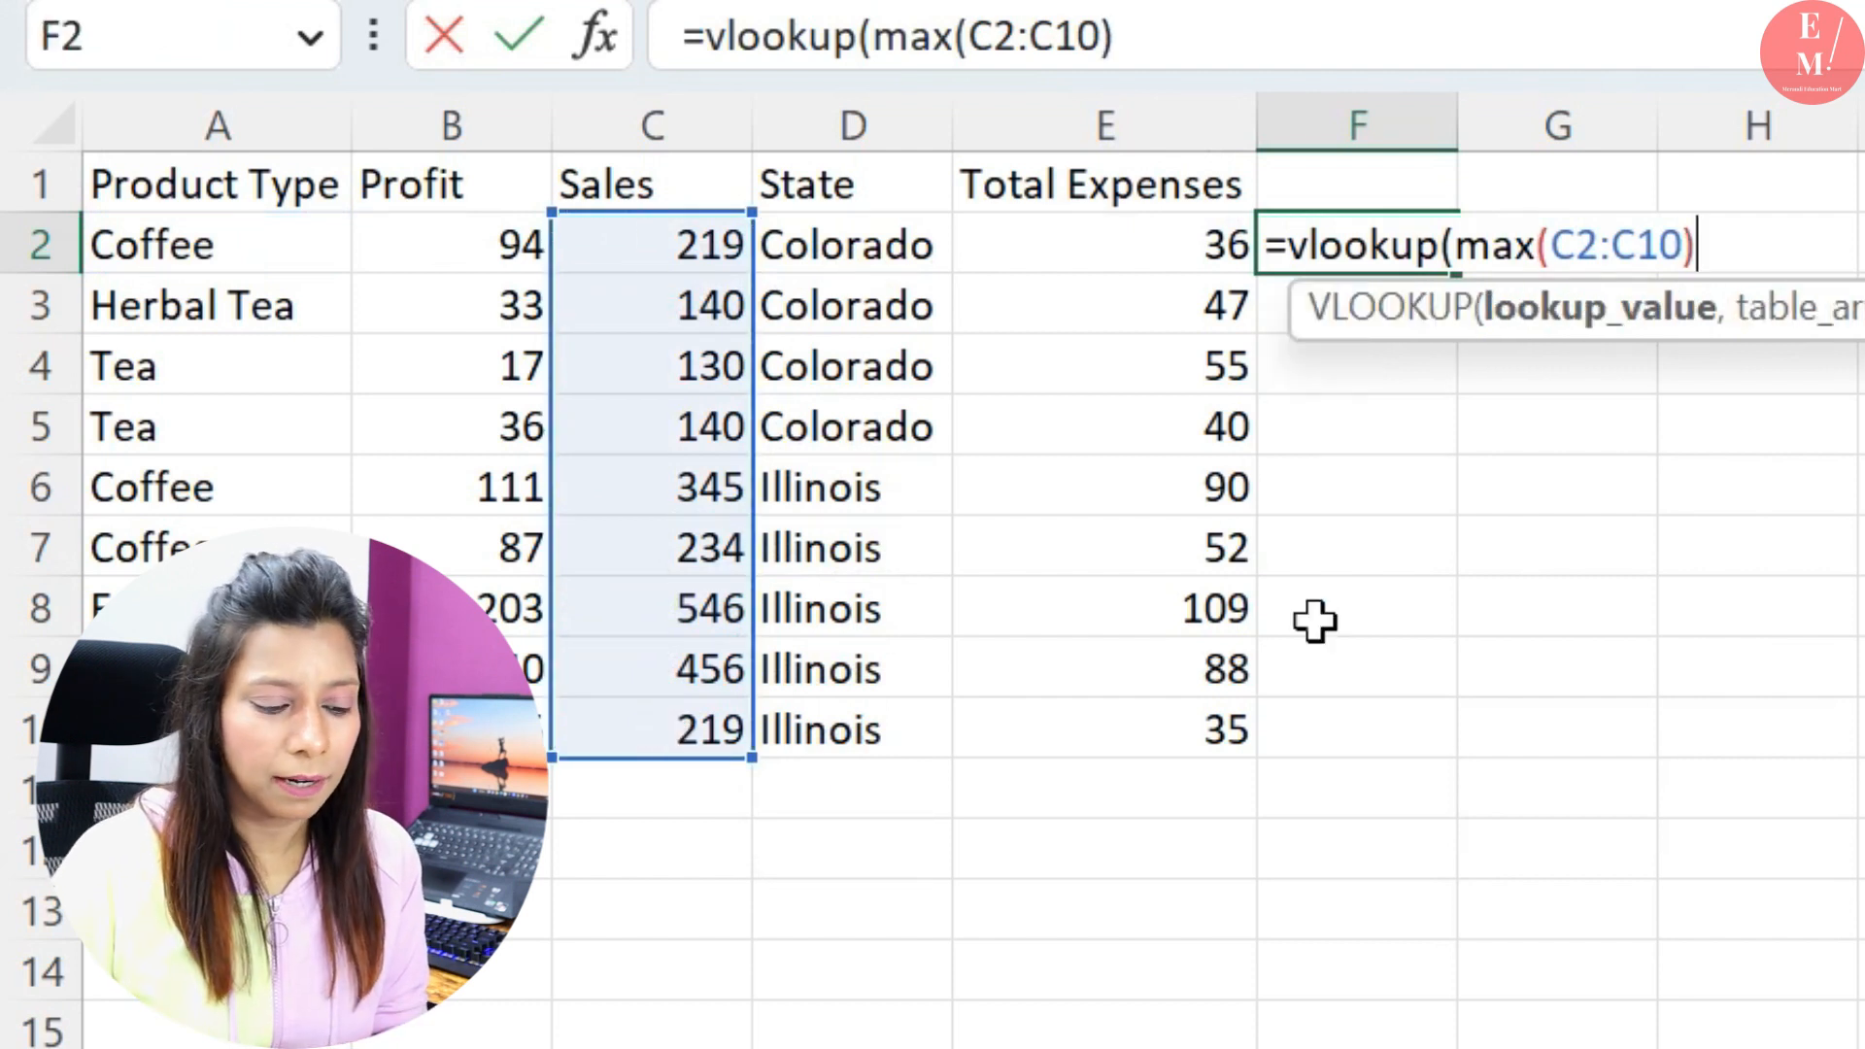
left_click_drag(1454, 245, 1695, 245)
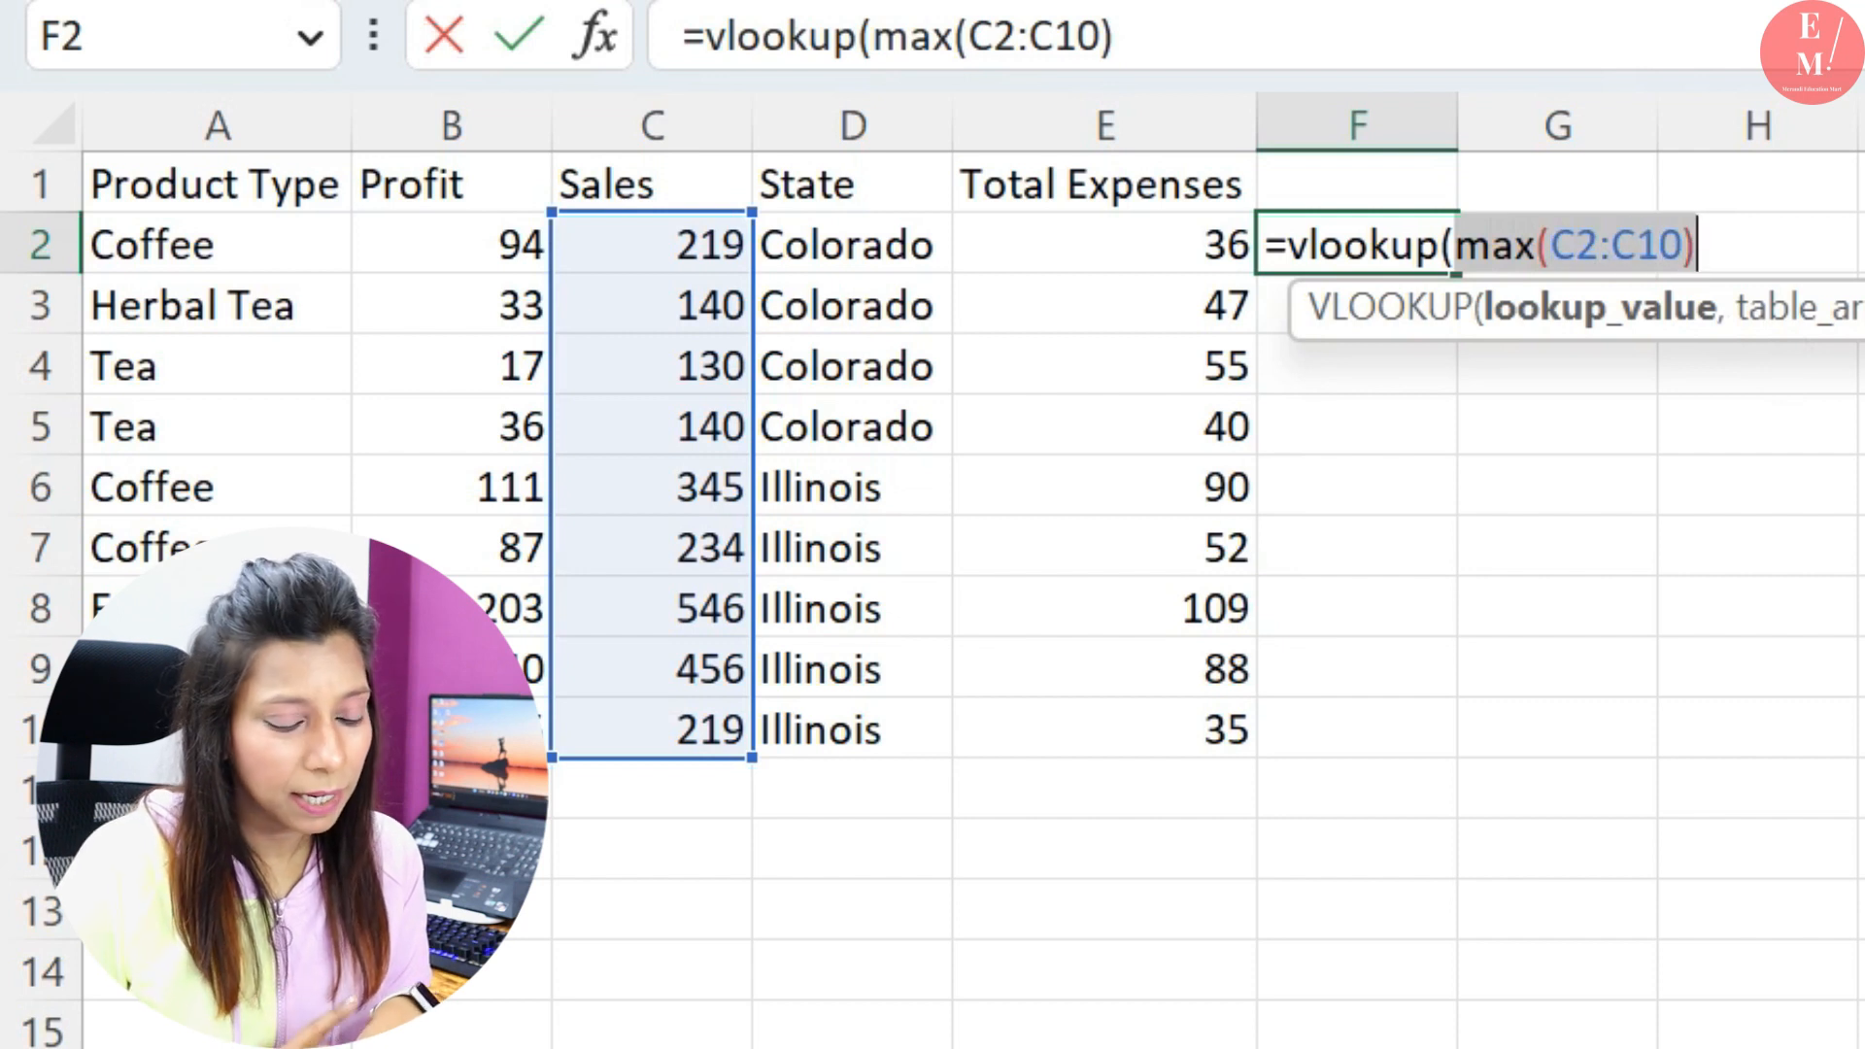
key("F9")
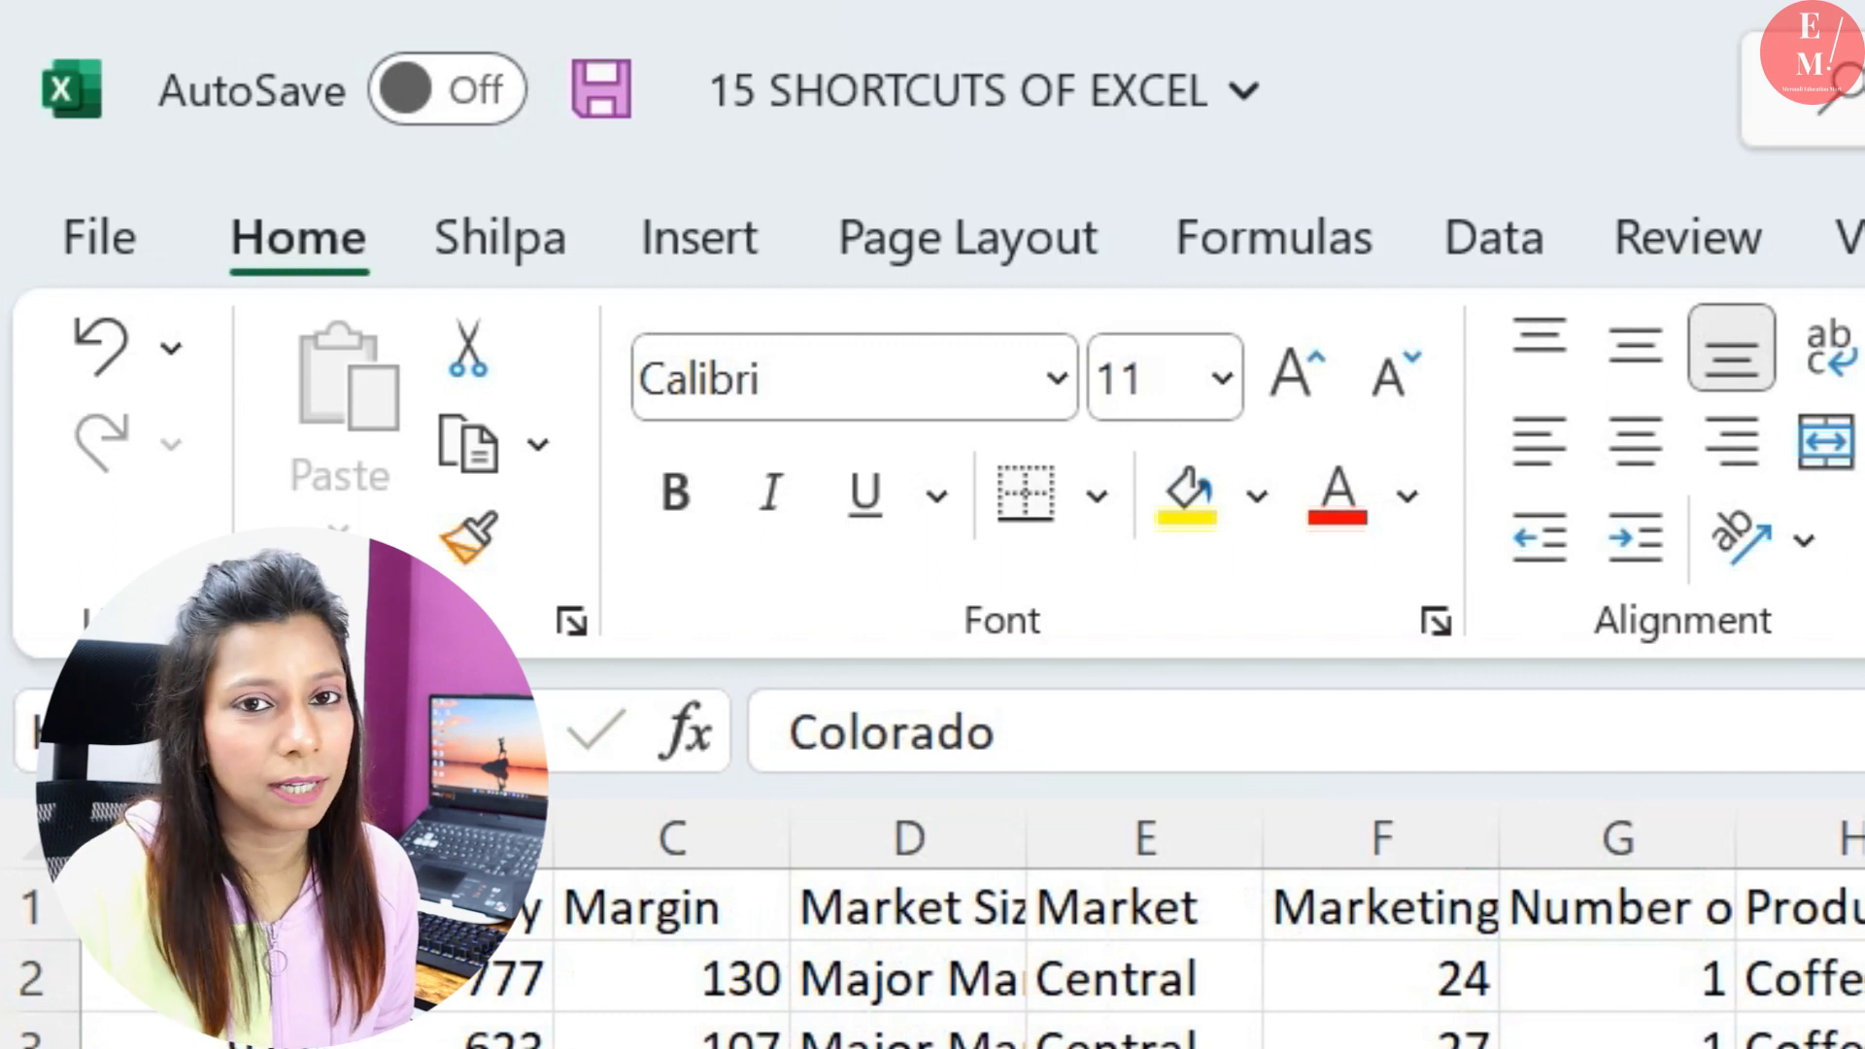
Select the whole data range A1:M17 and center its contents horizontally
key("alt")
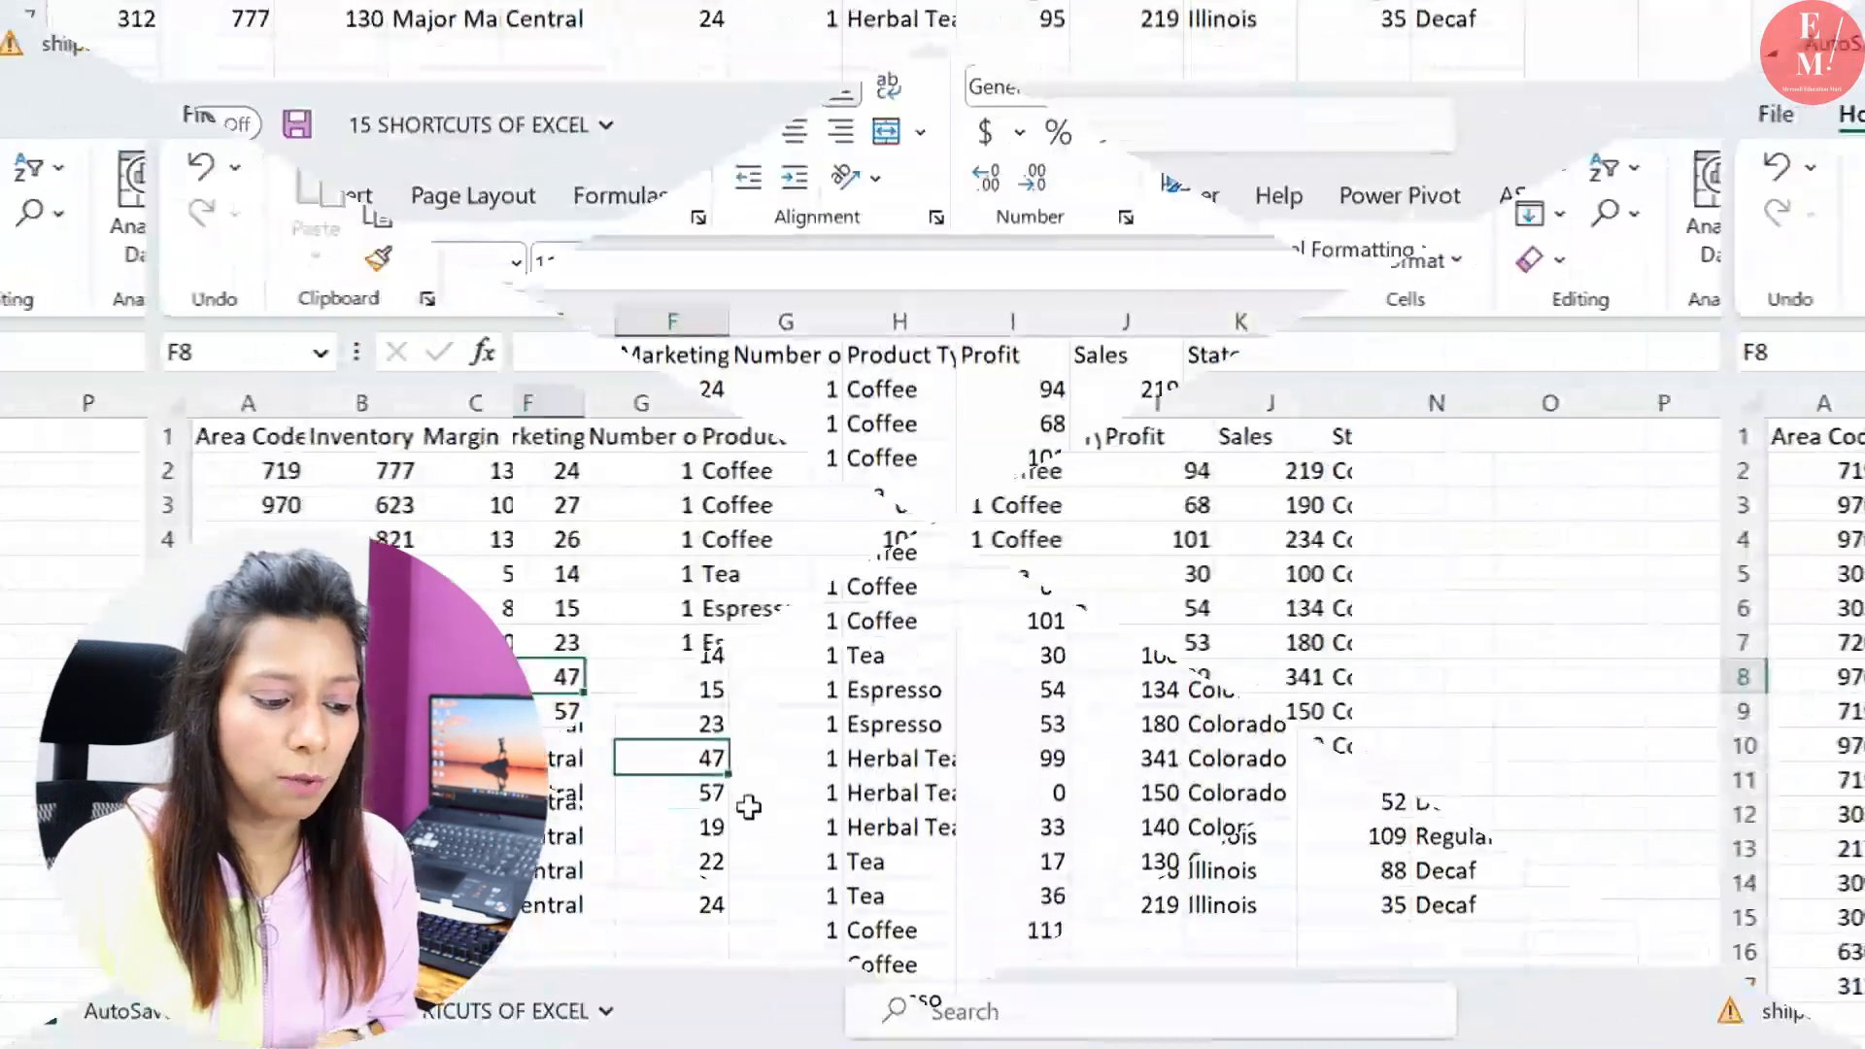
key("ctrl+a")
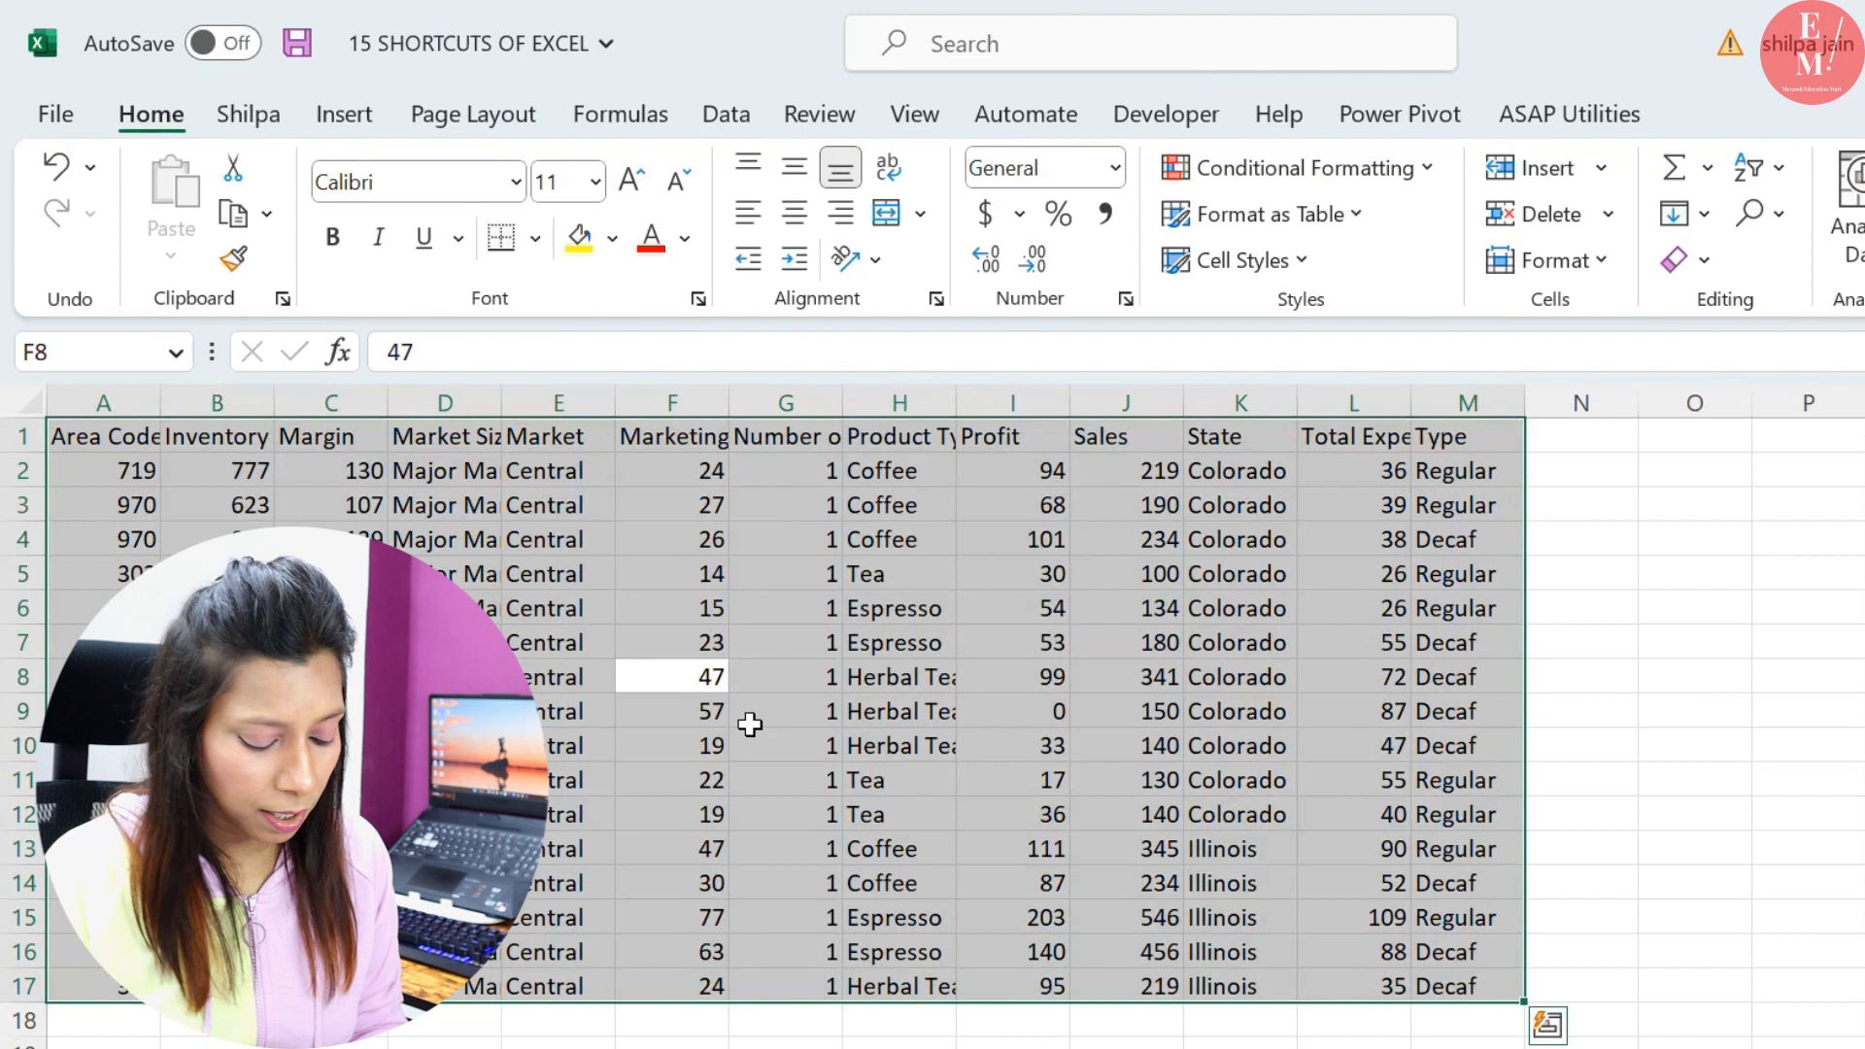
key("alt")
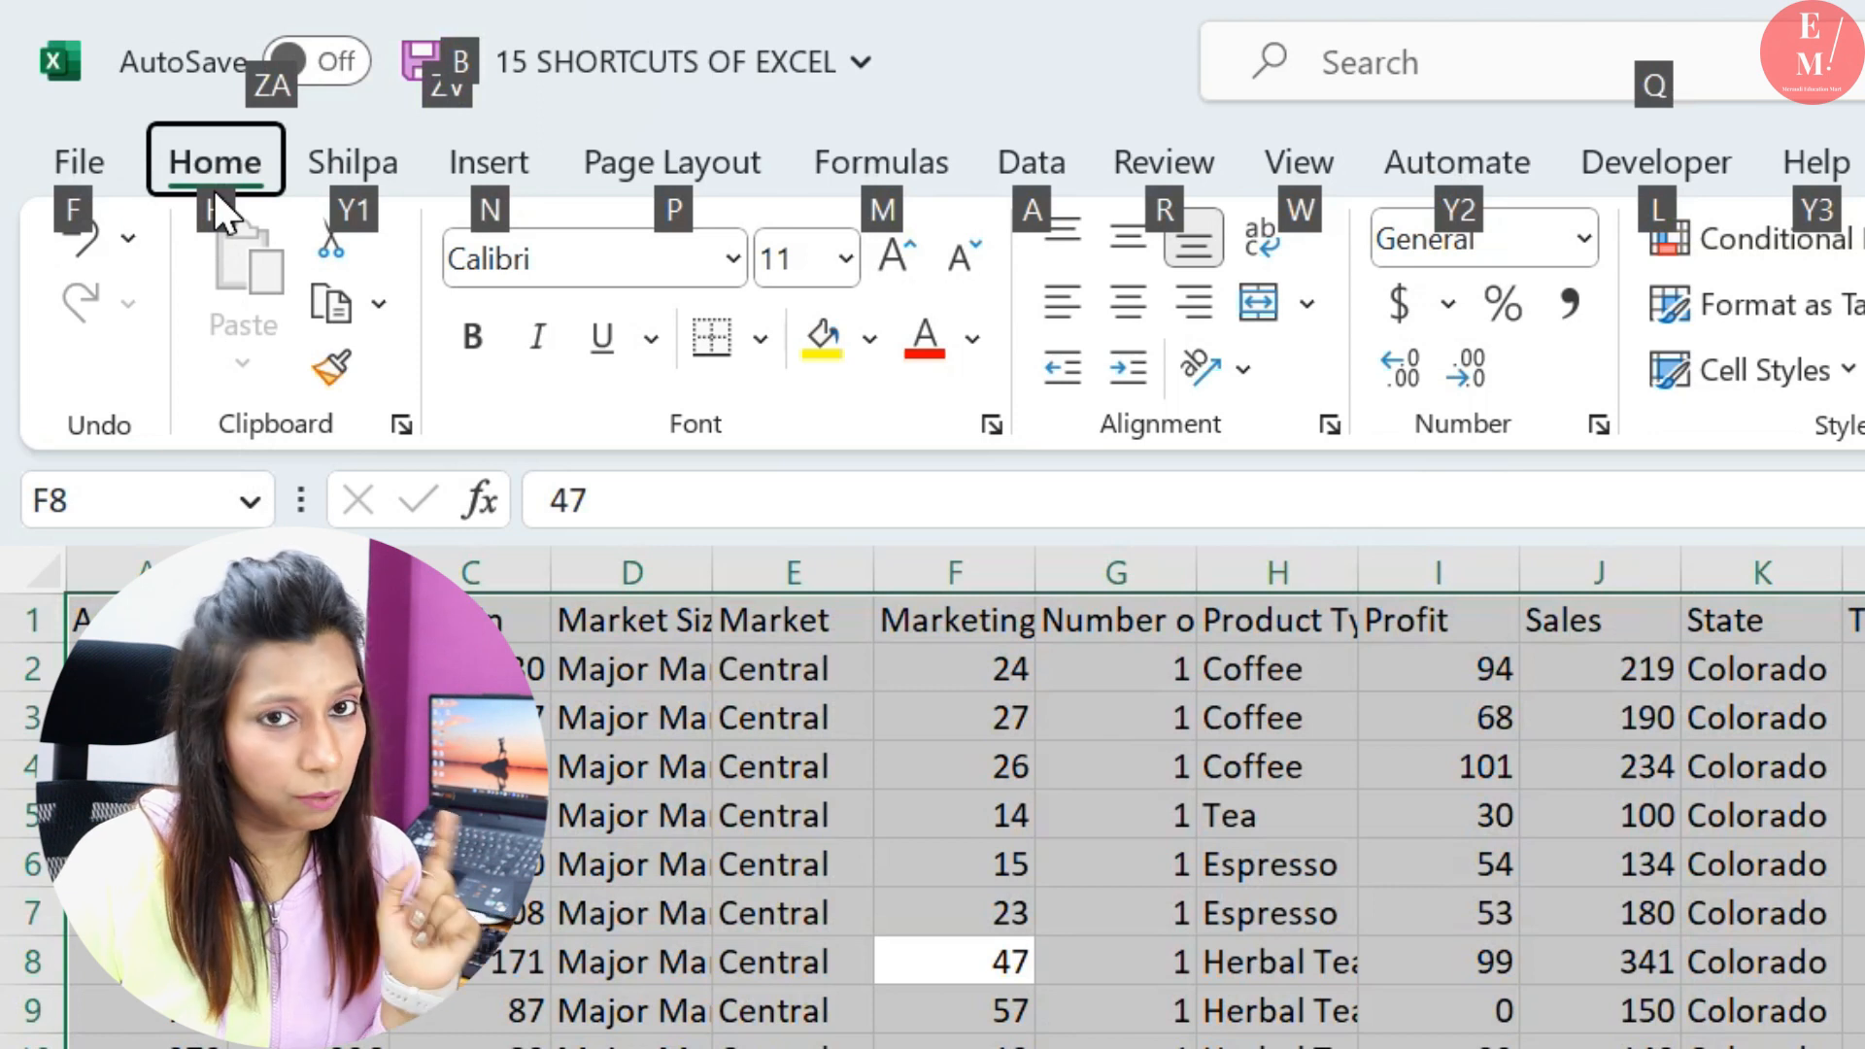
key("h")
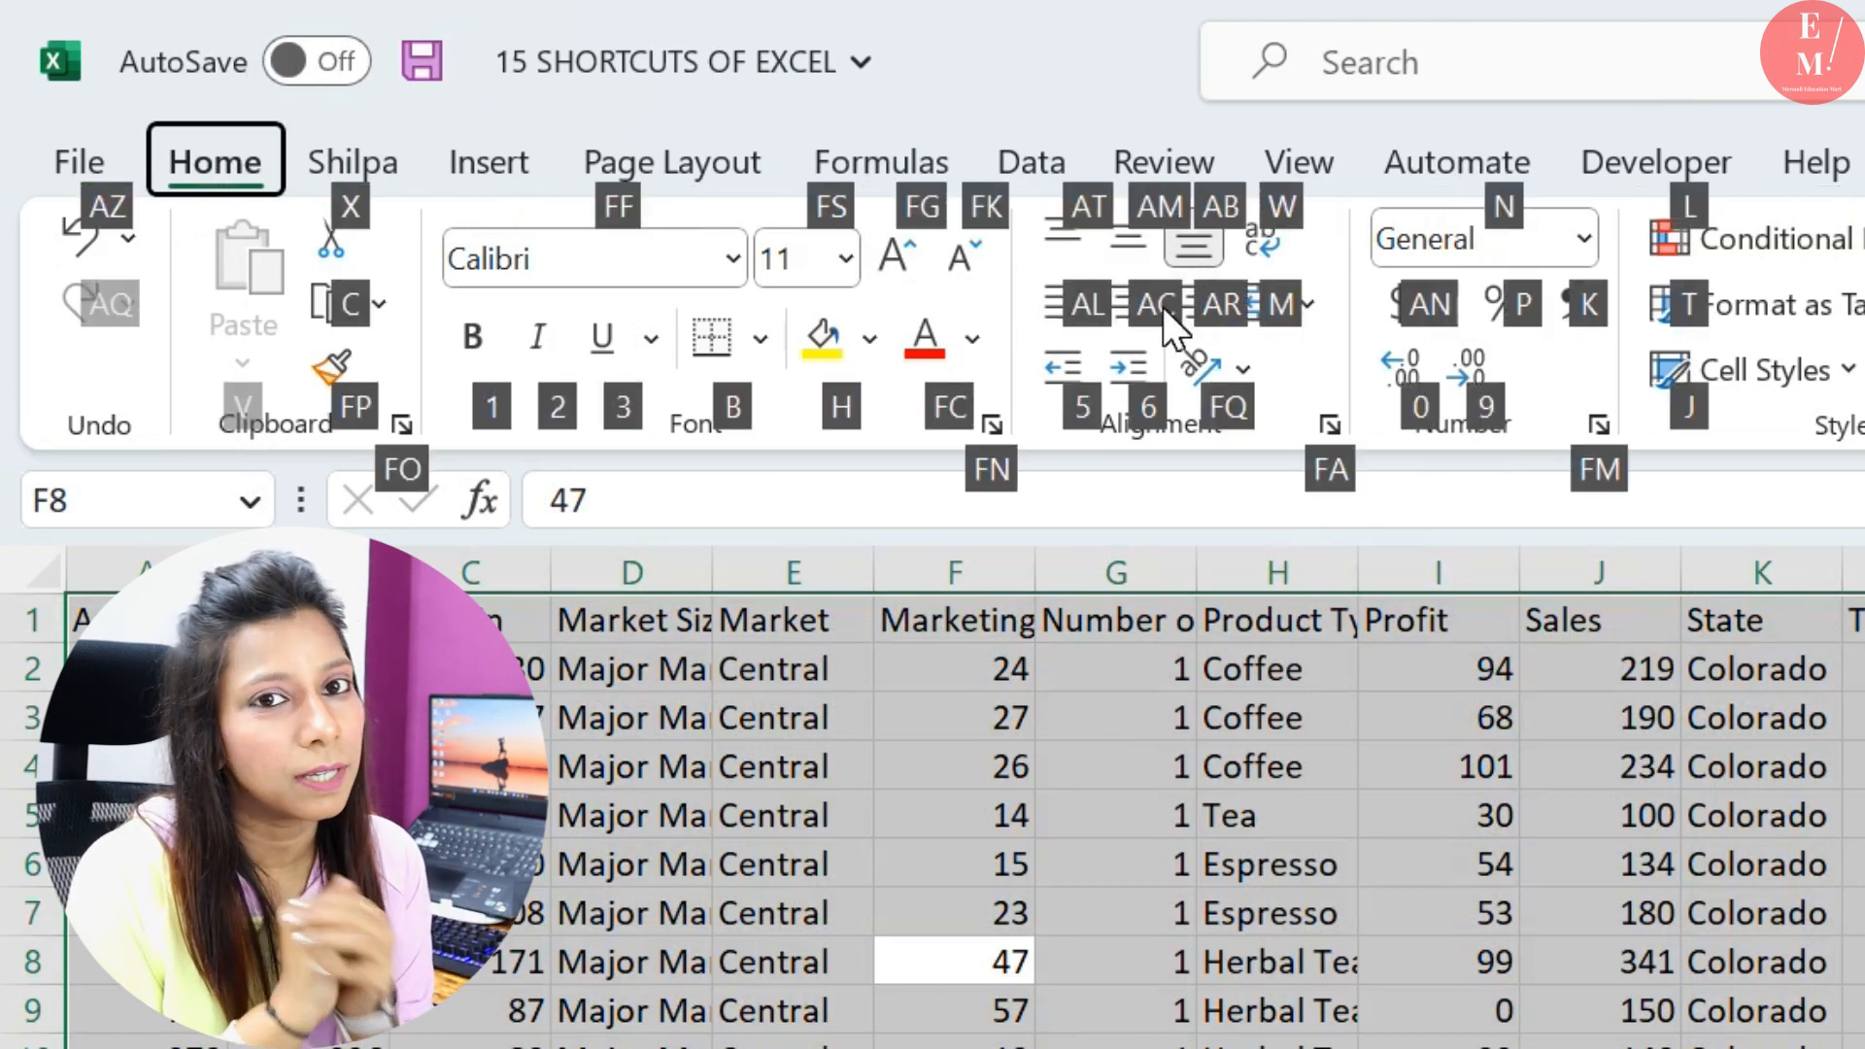
key("a")
key("c")
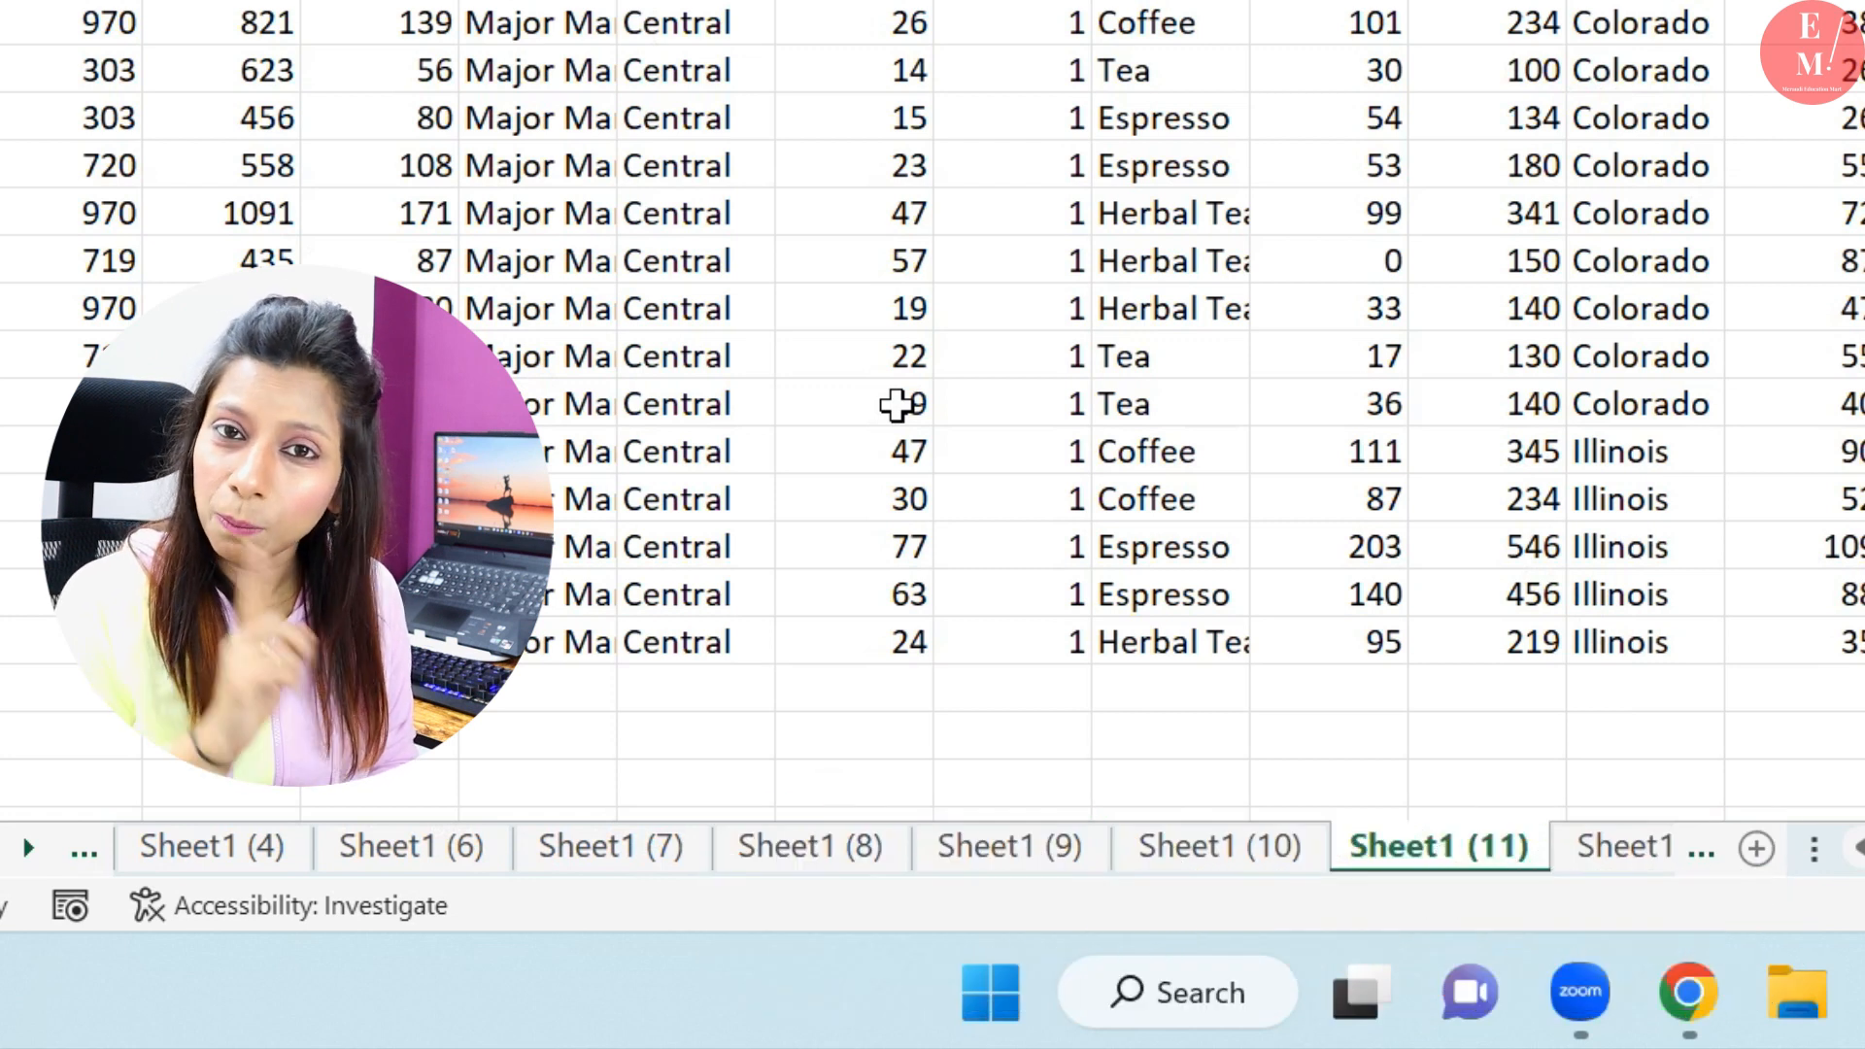
Step back through the worksheets from Sheet1 (11) to Sheet1 (5)
key("ctrl+Page_Up")
key("ctrl+Page_Up")
key("ctrl+Page_Up")
key("ctrl+Page_Up")
key("ctrl+Page_Up")
key("ctrl+Page_Up")
key("ctrl+Page_Up")
key("ctrl+Page_Up")
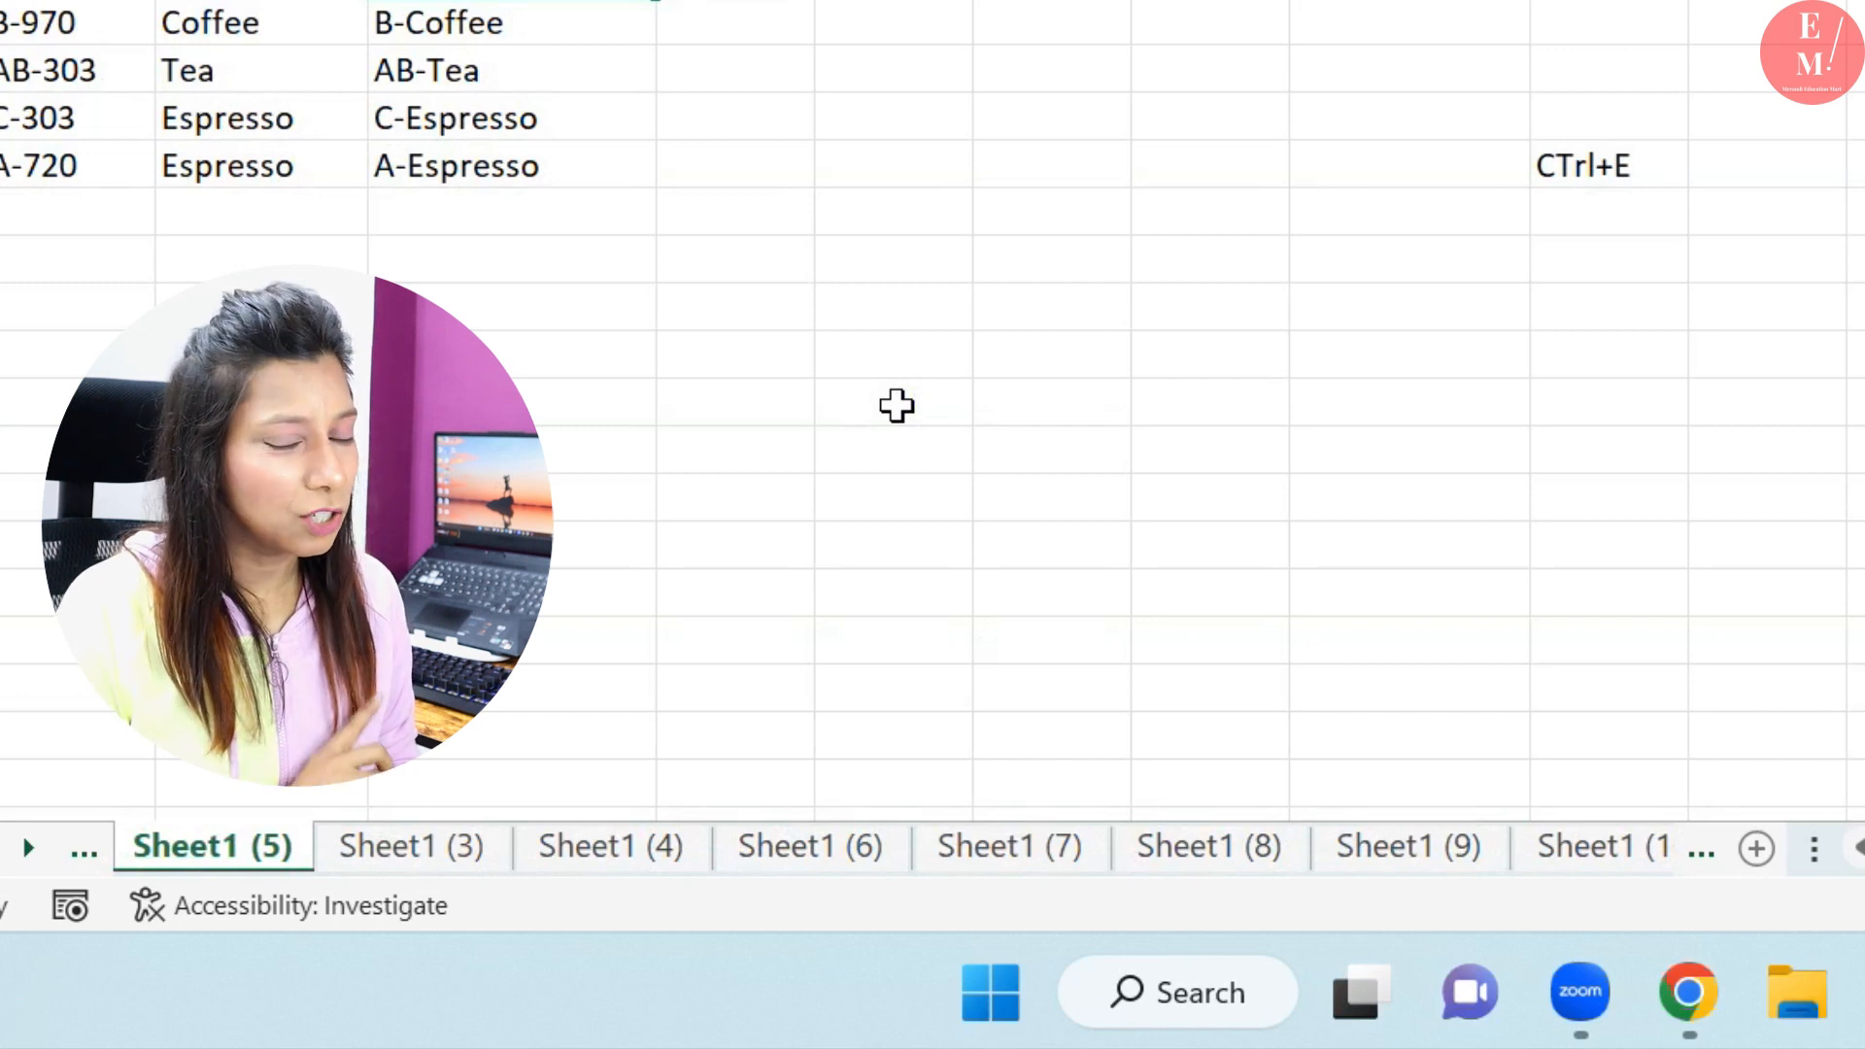
Step forward eight worksheets from Sheet1 (5)
key("ctrl+Page_Down")
key("ctrl+Page_Down")
key("ctrl+Page_Down")
key("ctrl+Page_Down")
key("ctrl+Page_Down")
key("ctrl+Page_Down")
key("ctrl+Page_Down")
key("ctrl+Page_Down")
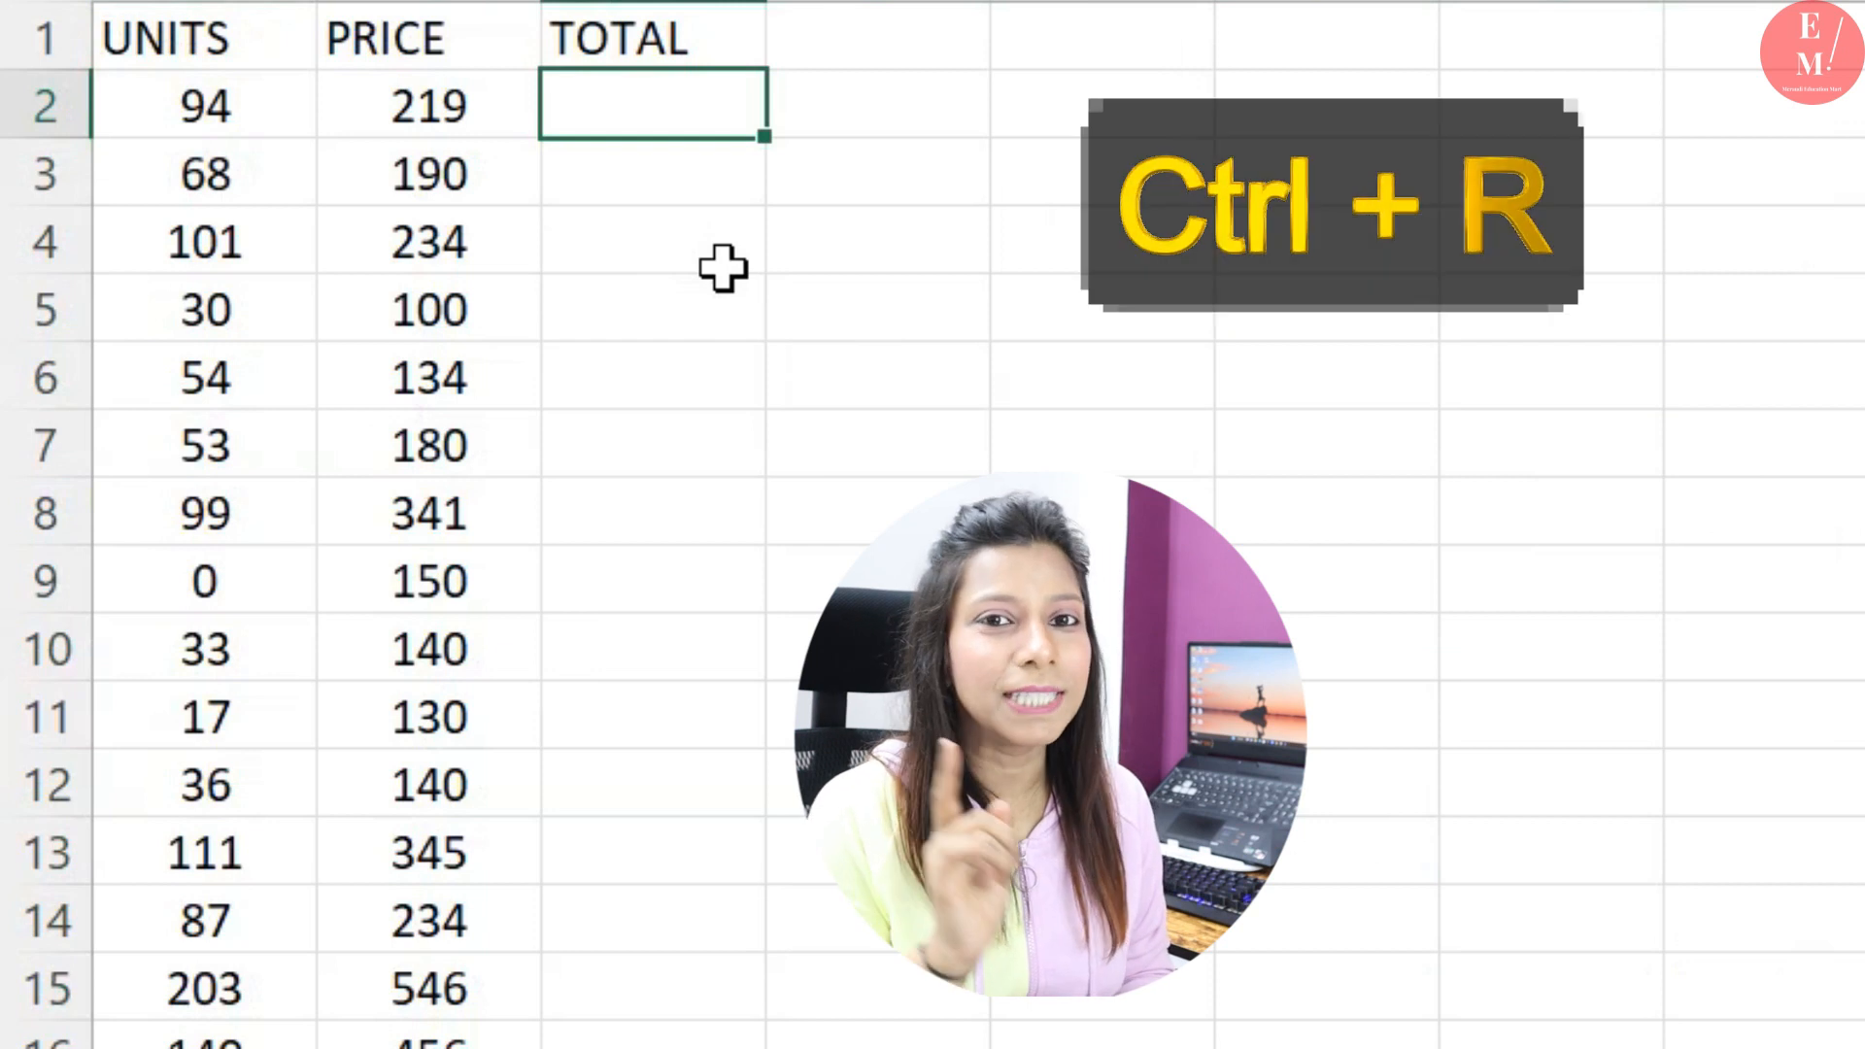
Calculate the first TOTAL in C2 with =A2*B2 and fill the formula down the column to row 17
type("=")
key("Left")
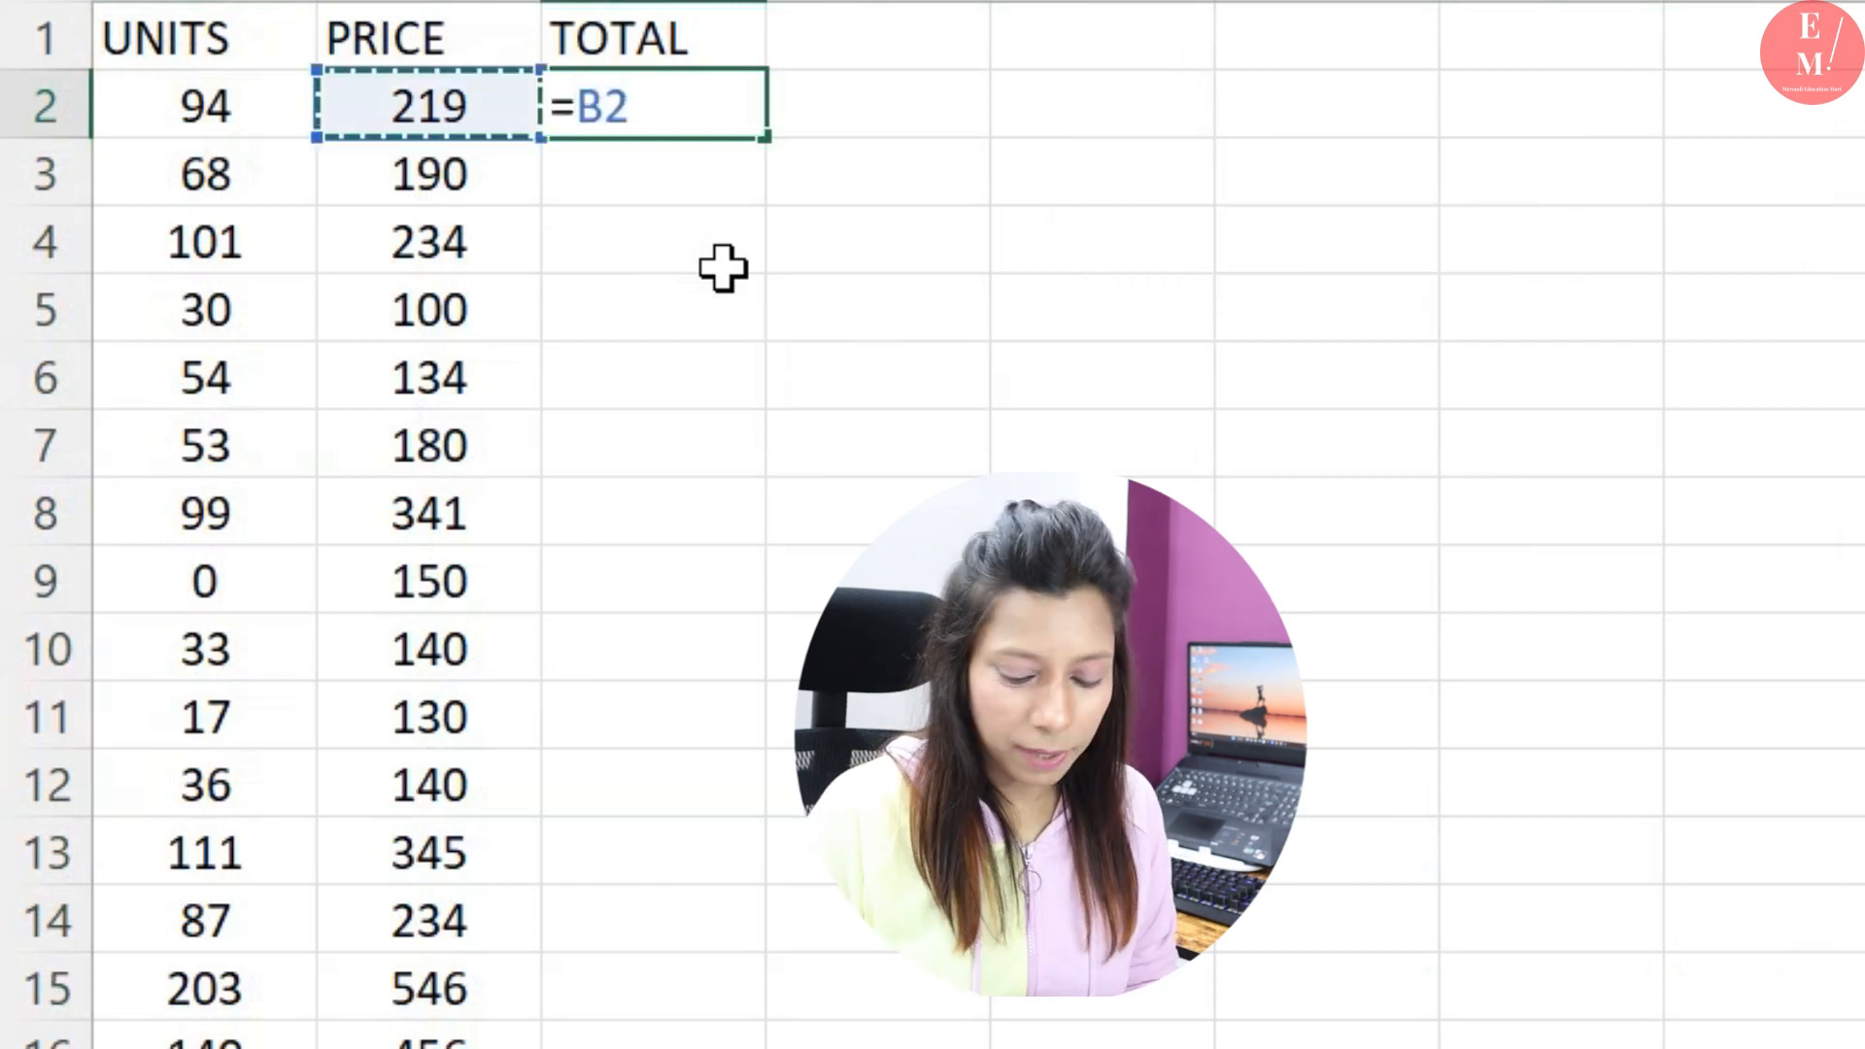
key("Left")
type("*")
key("Left")
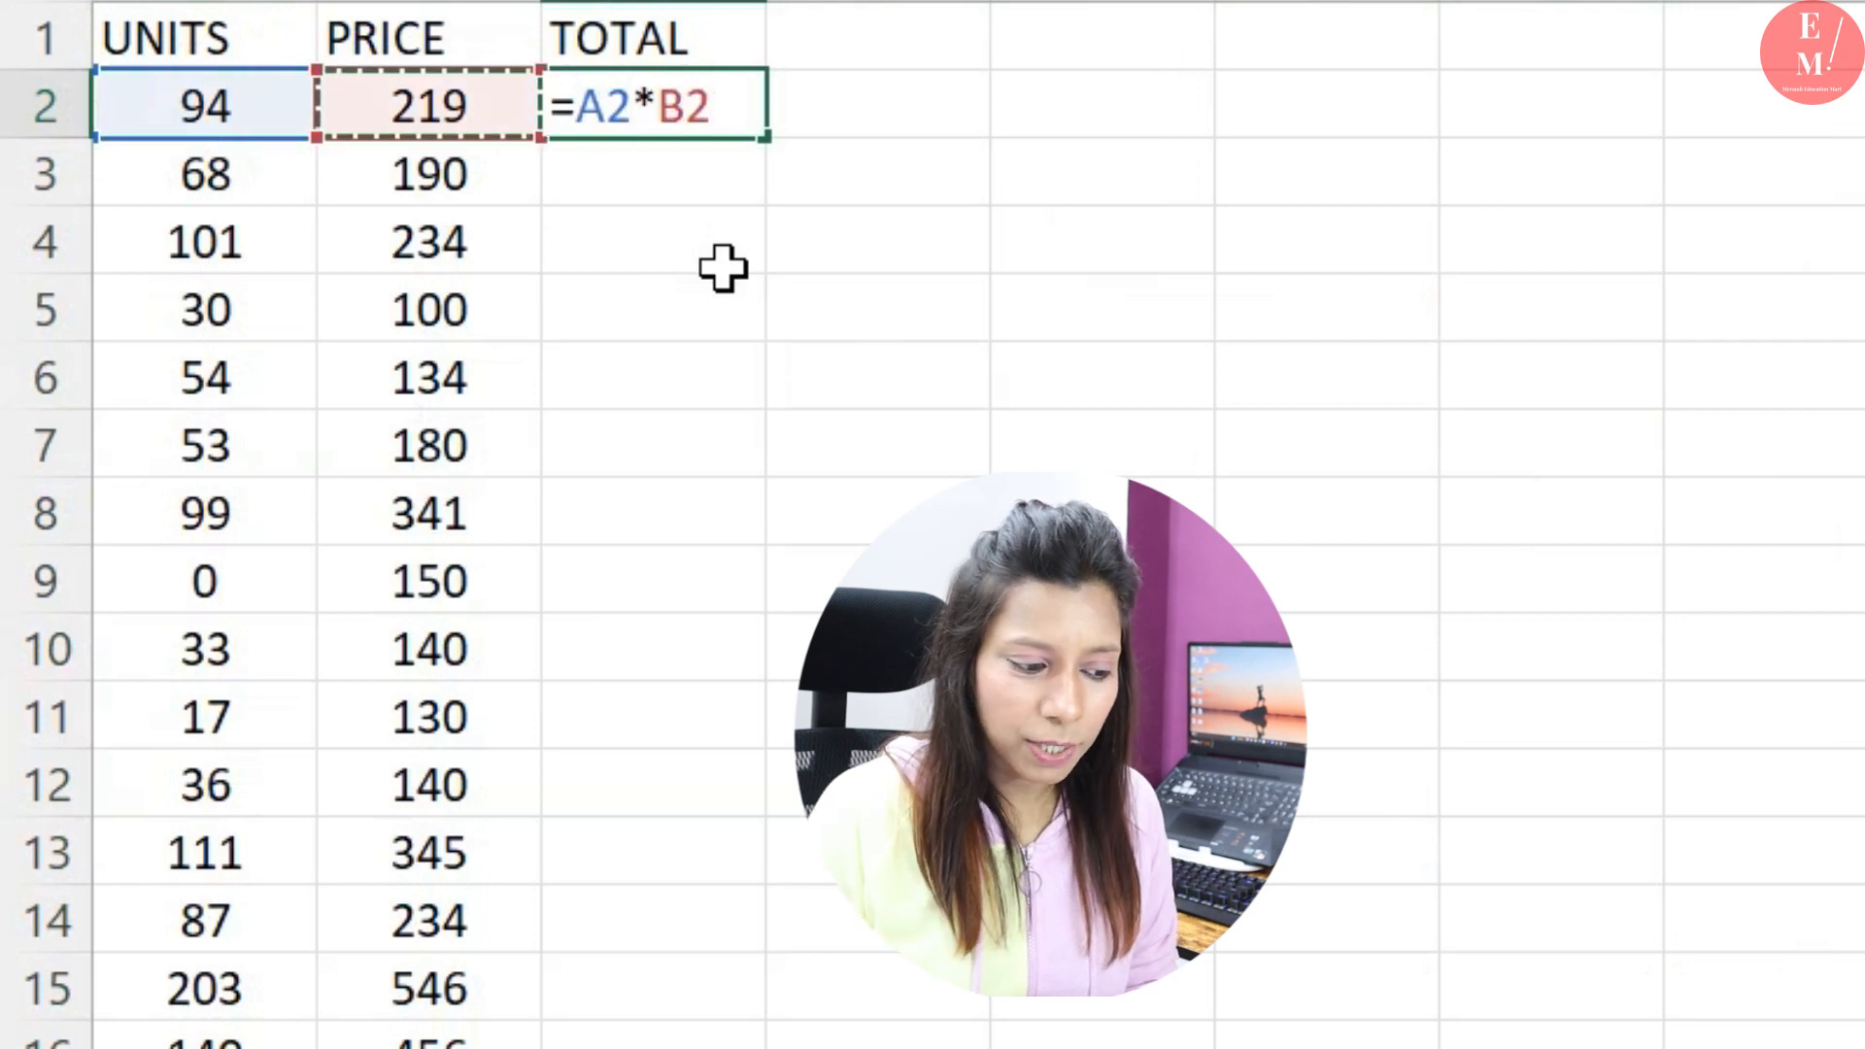
key("Return")
left_click_drag(740, 119, 719, 1044)
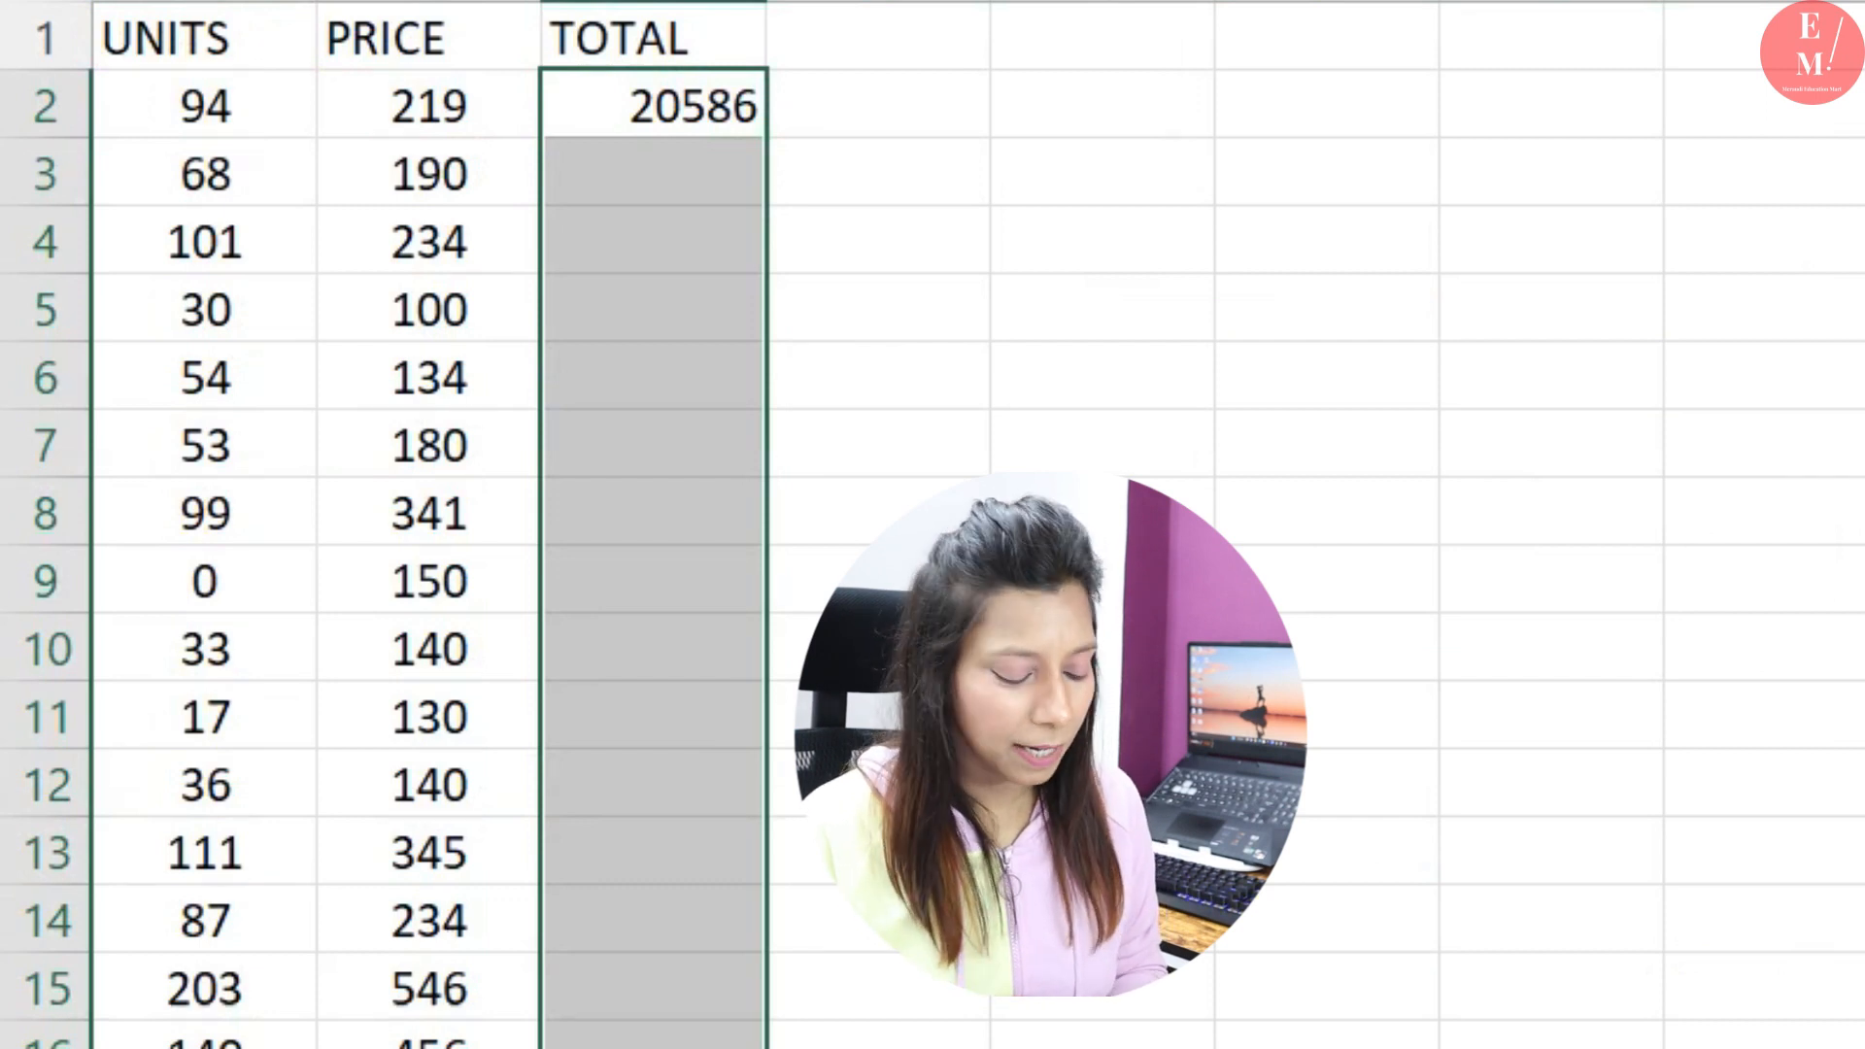
key("ctrl+d")
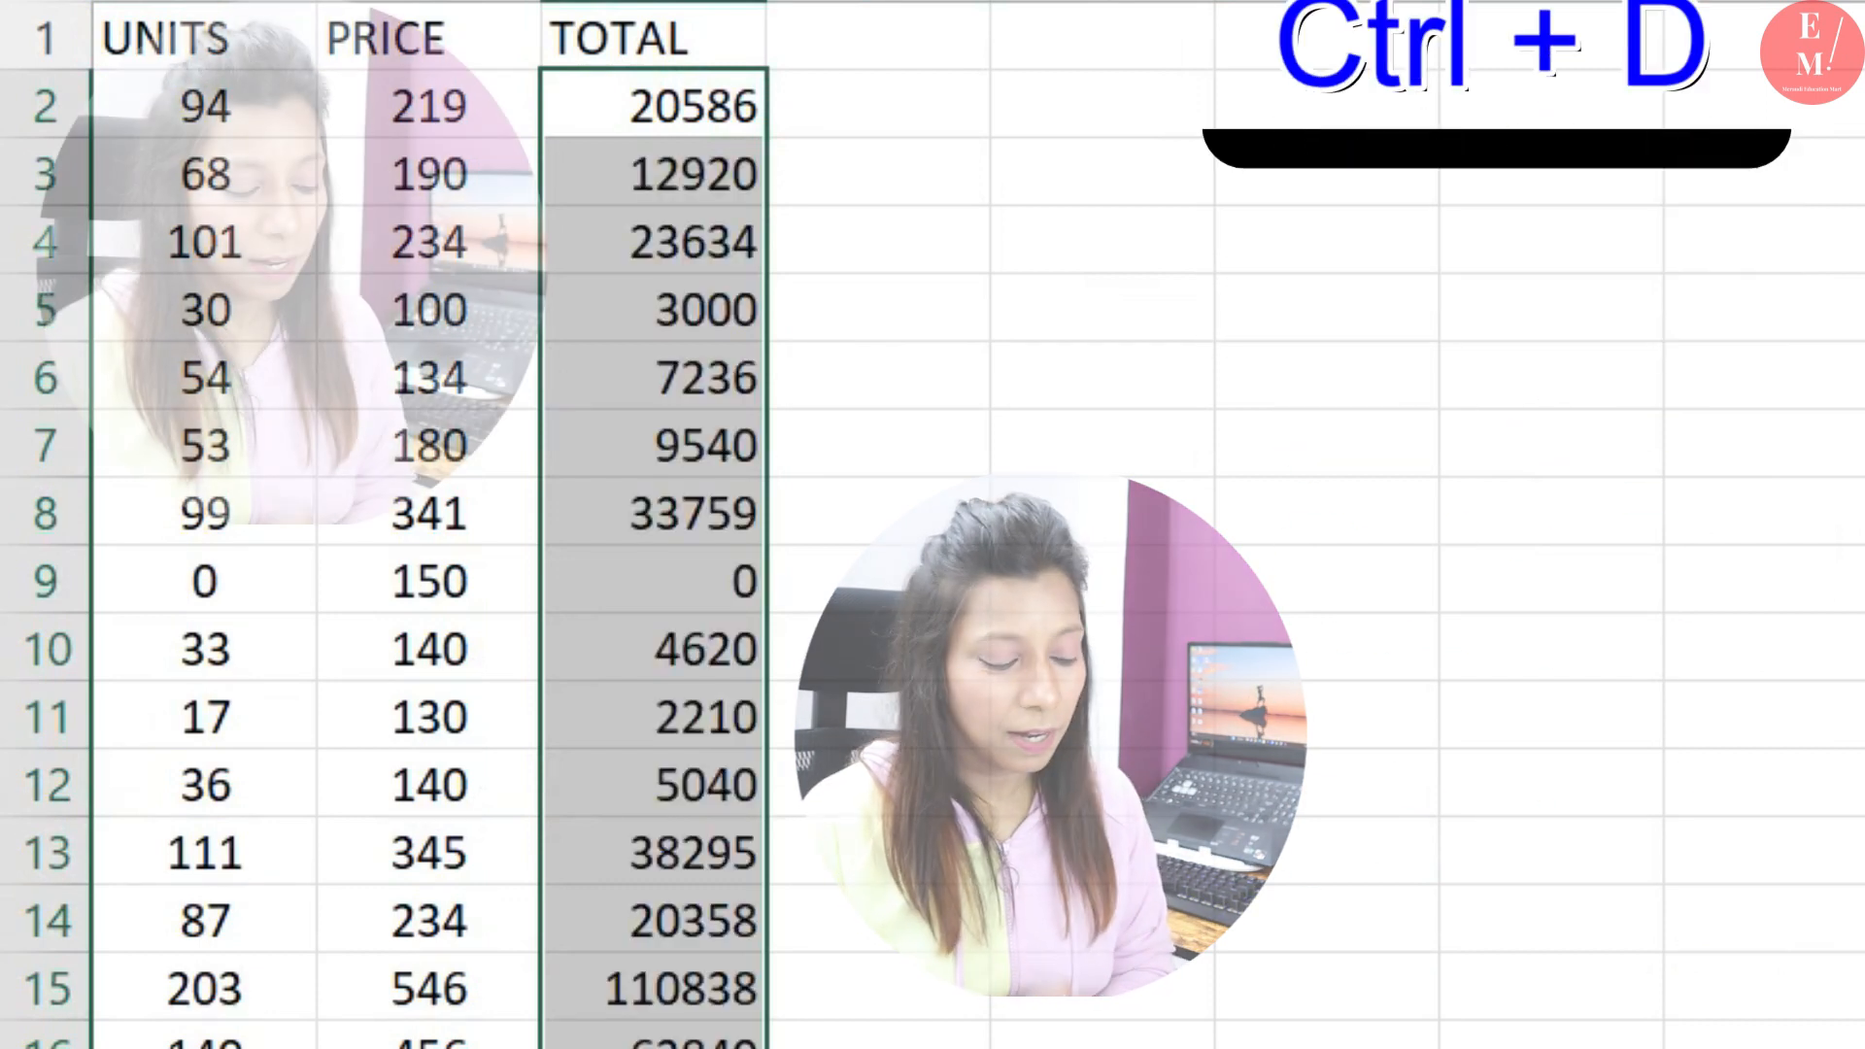
Enter a formula in B22 of the horizontal TOTAL row that multiplies units B20 by price B21
scroll(805, 1020, "down", 4)
left_click(509, 680)
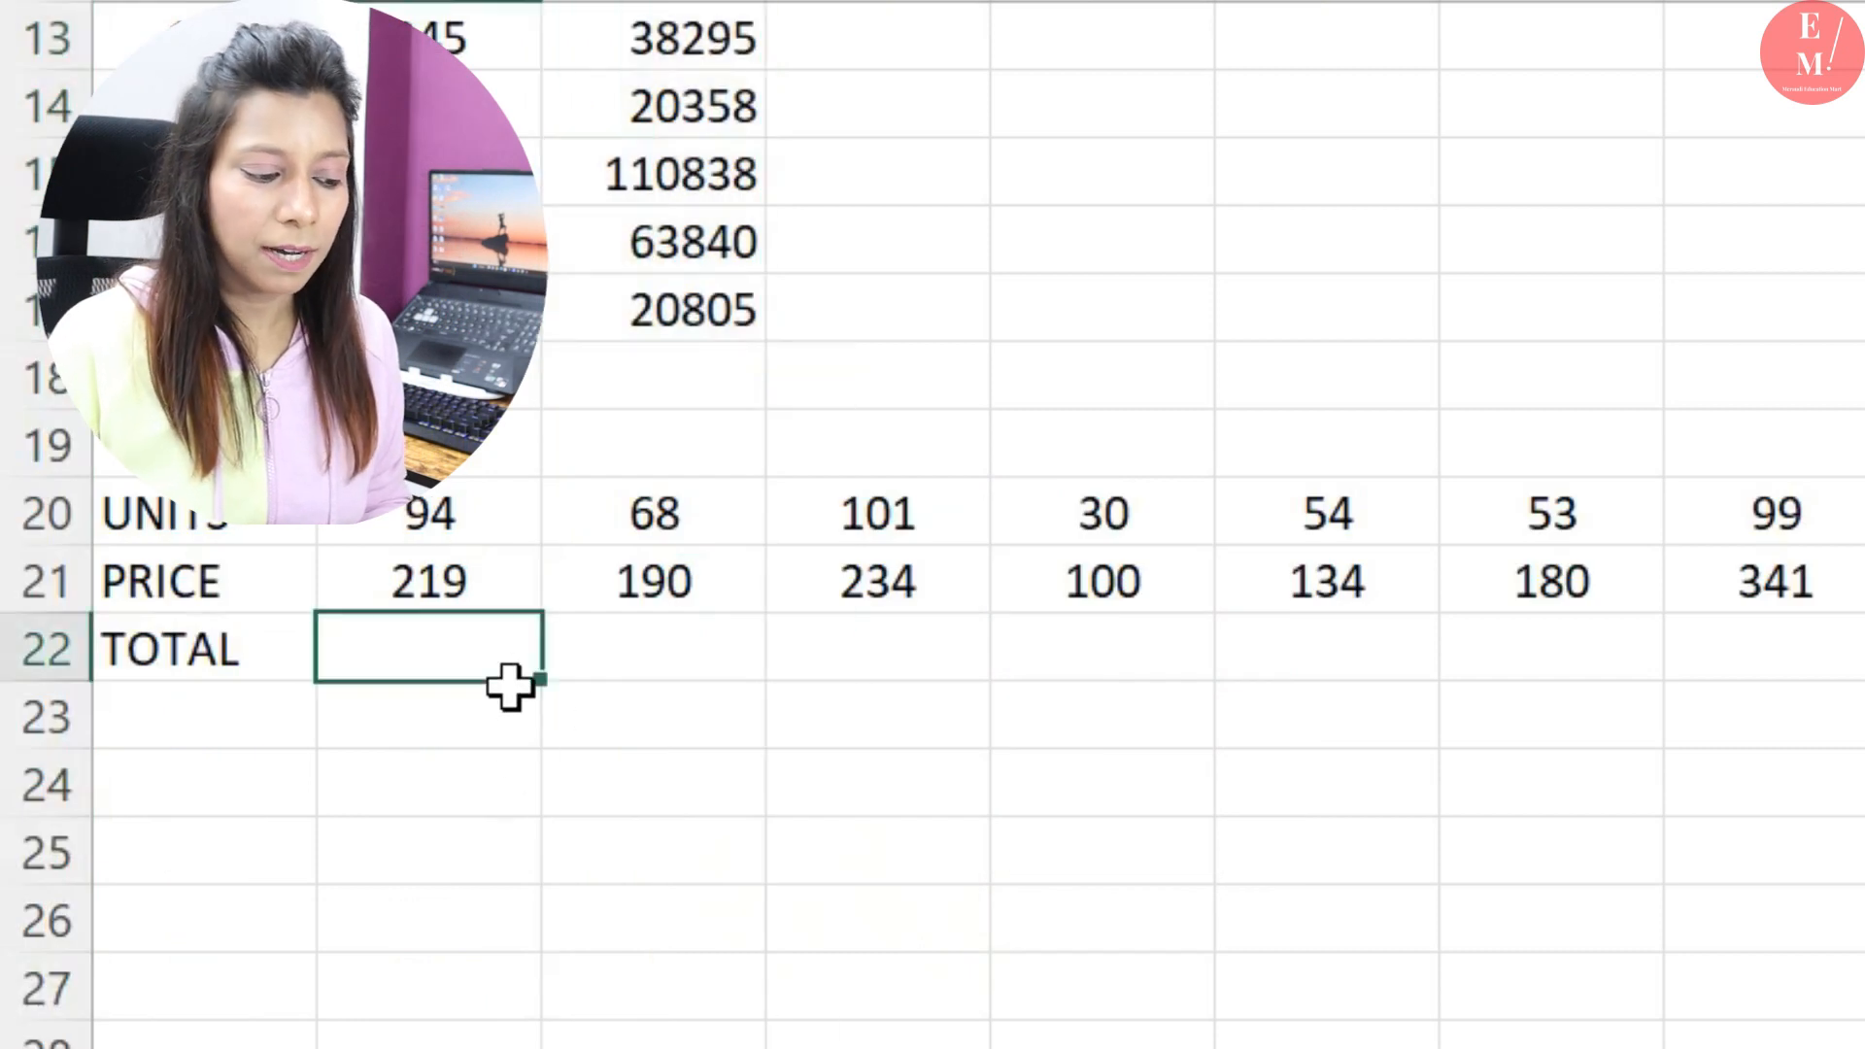
type("=")
key("Up")
key("Up")
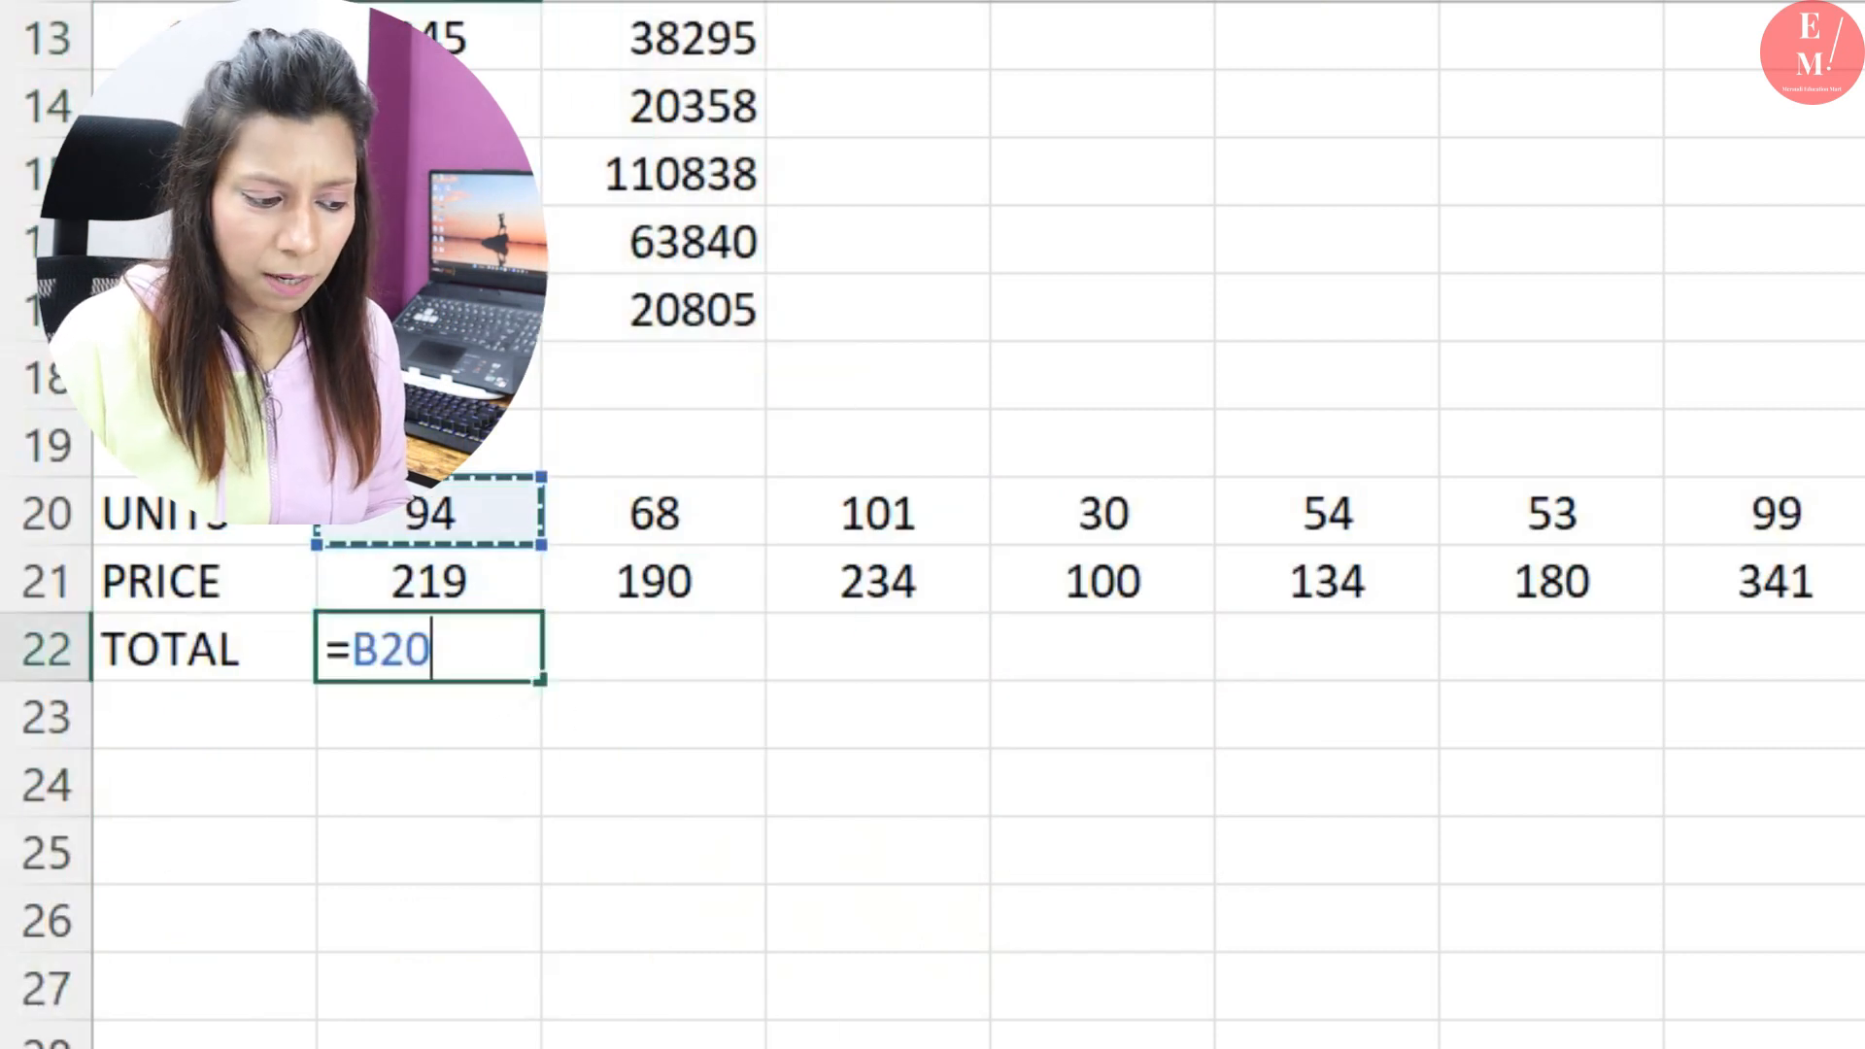
type("*")
key("Up")
key("Return")
Fill the B22 formula rightward across the rest of the horizontal TOTAL row
key("Up")
key("shift+Right")
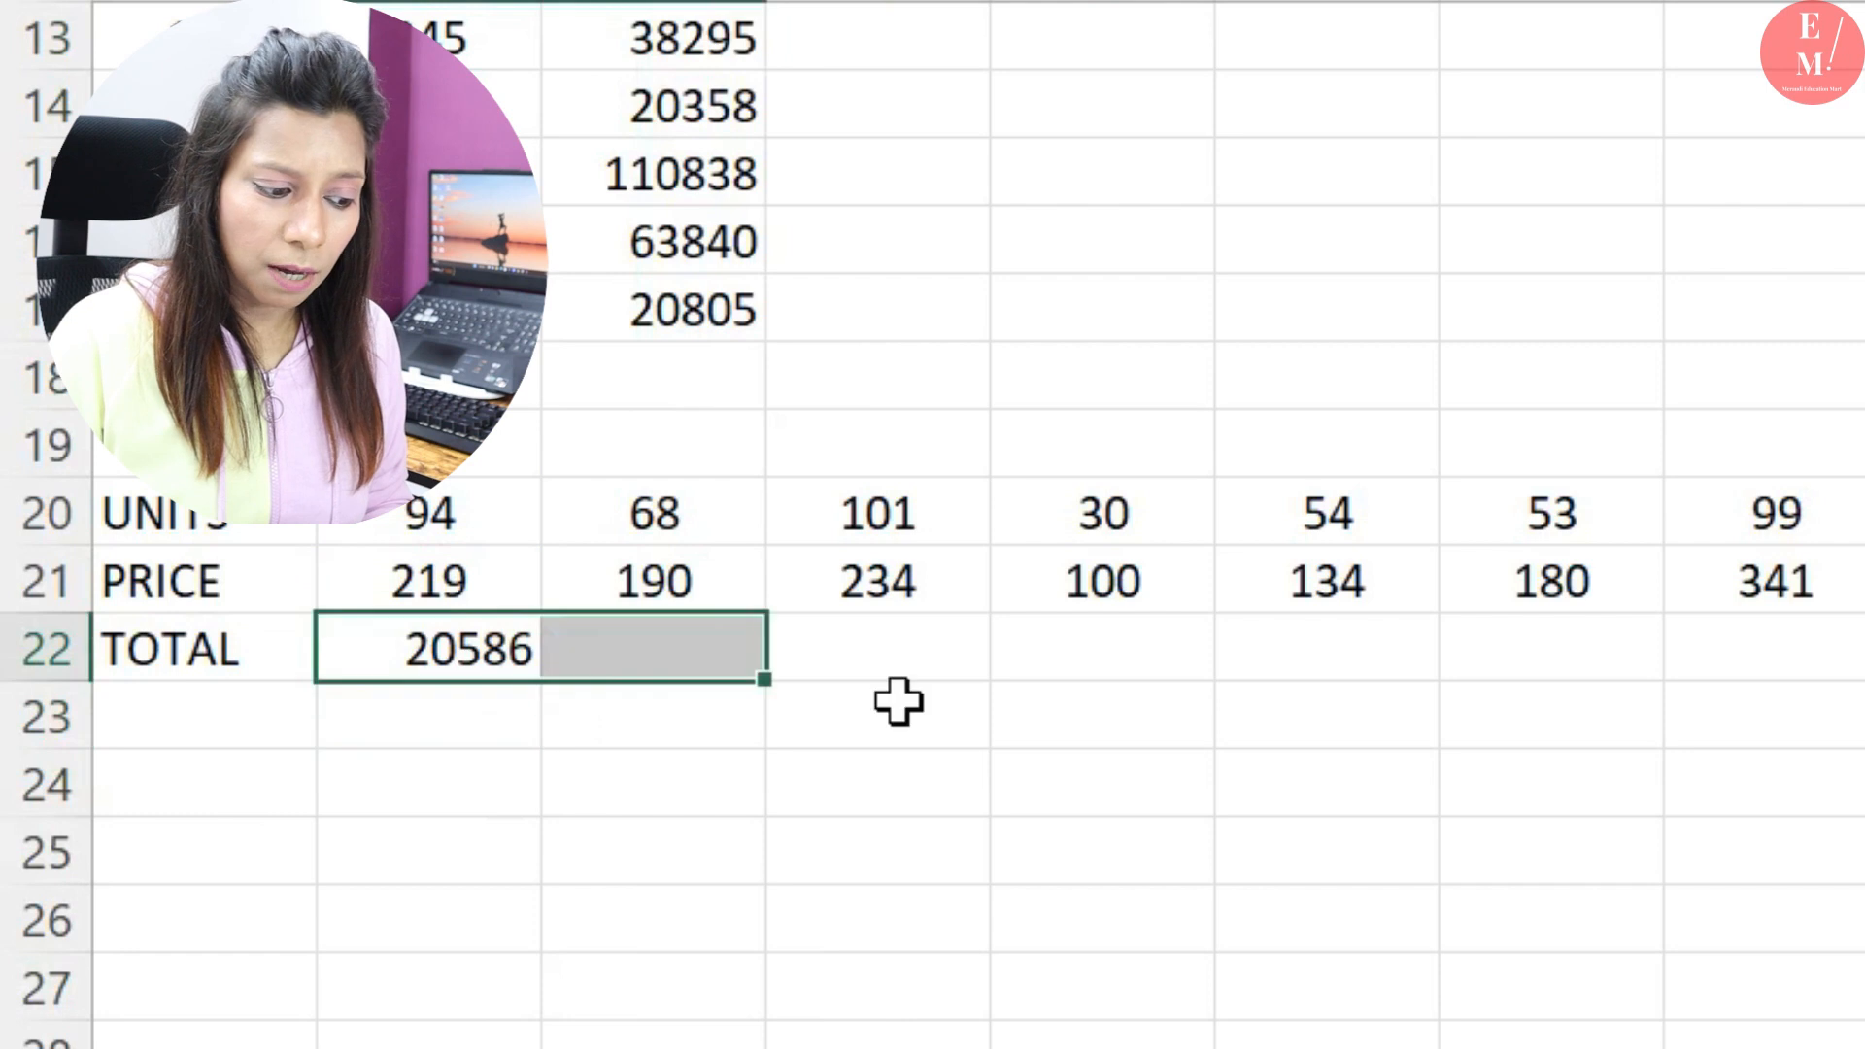
key("ctrl+shift+Right")
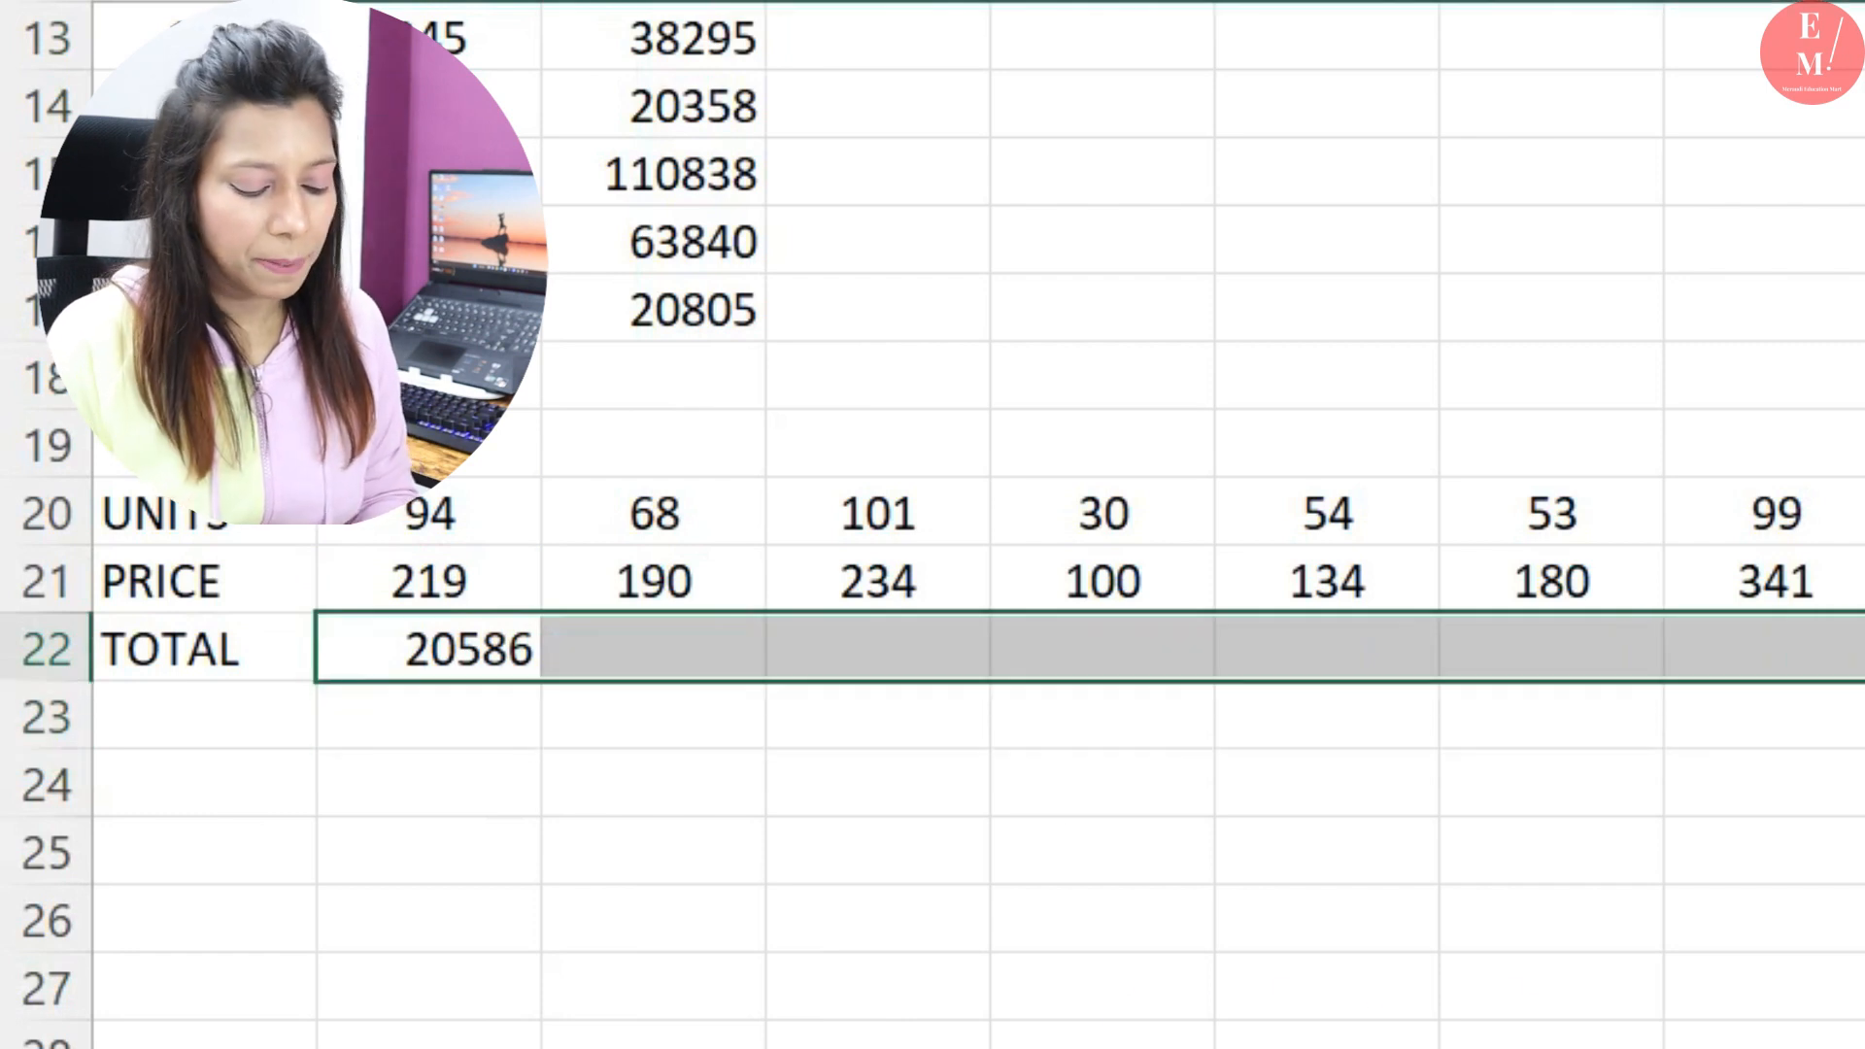
key("ctrl+r")
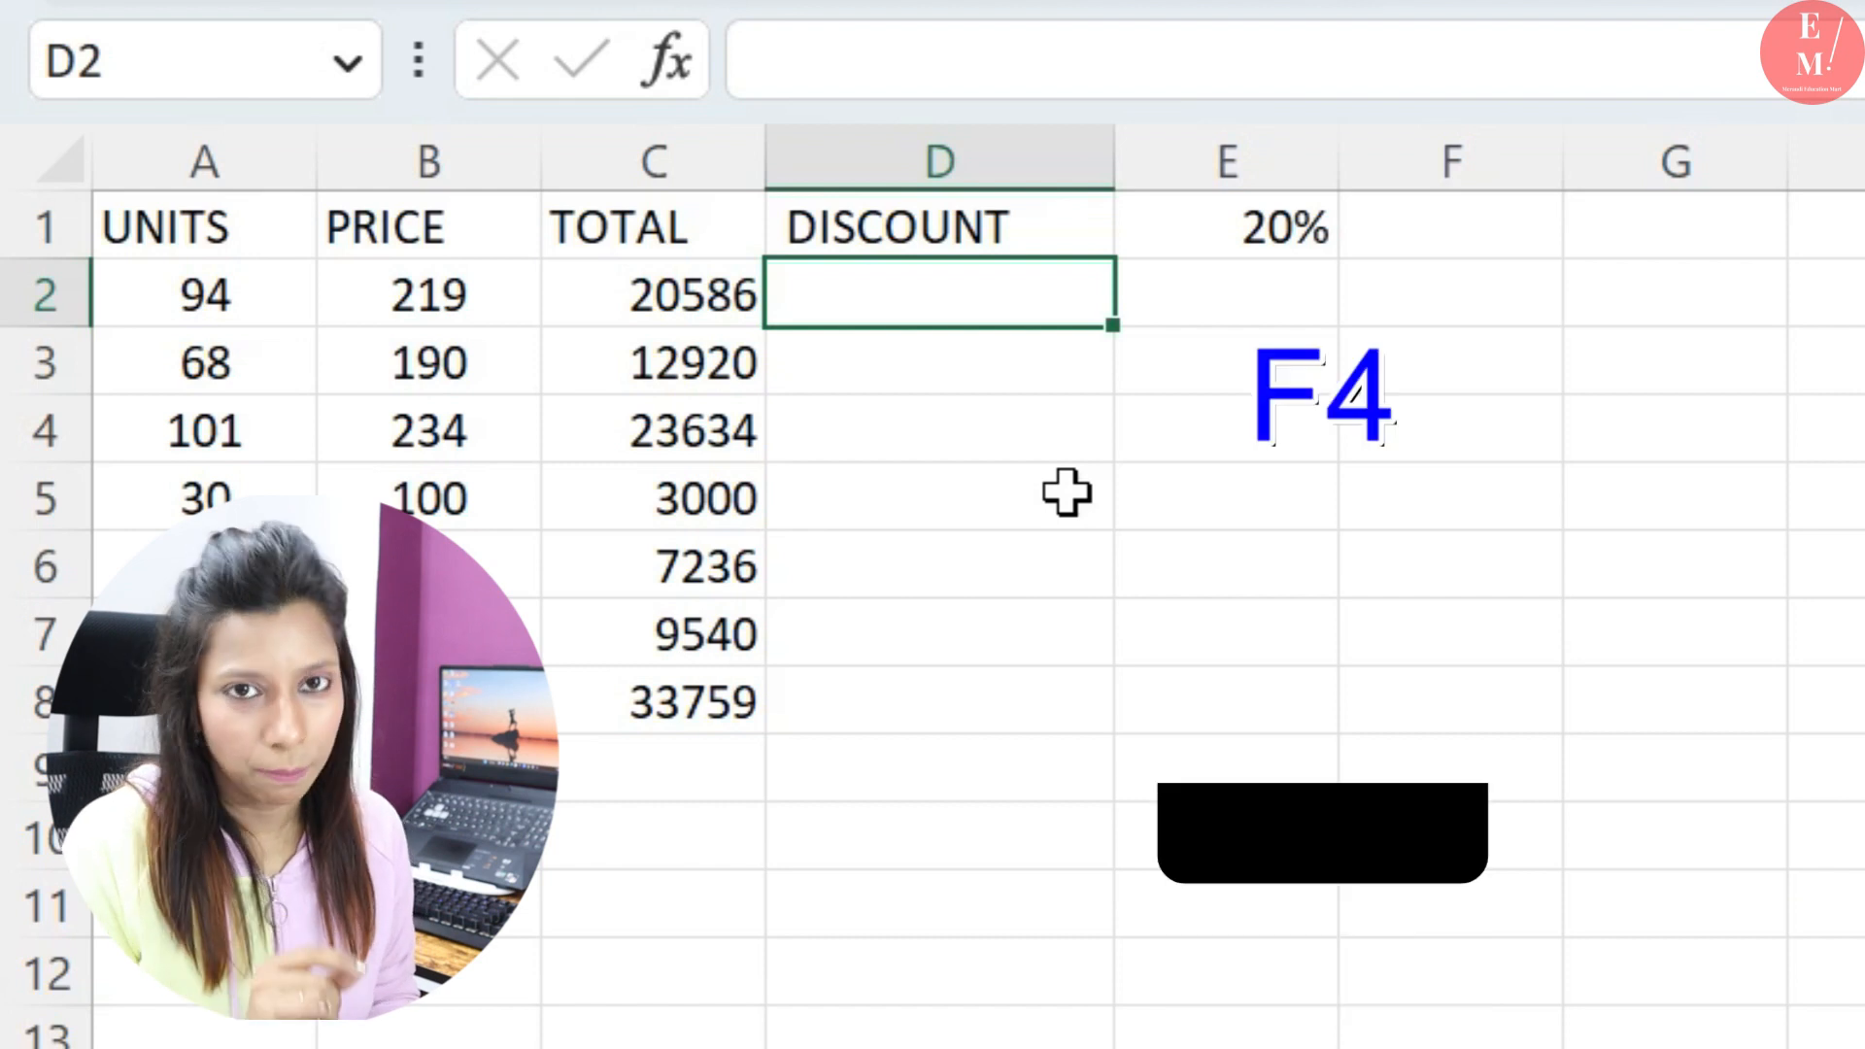
Enter =C2*$E$1 in D2 with an absolute reference to the 20% rate and fill it down the DISCOUNT column
type("=")
key("Left")
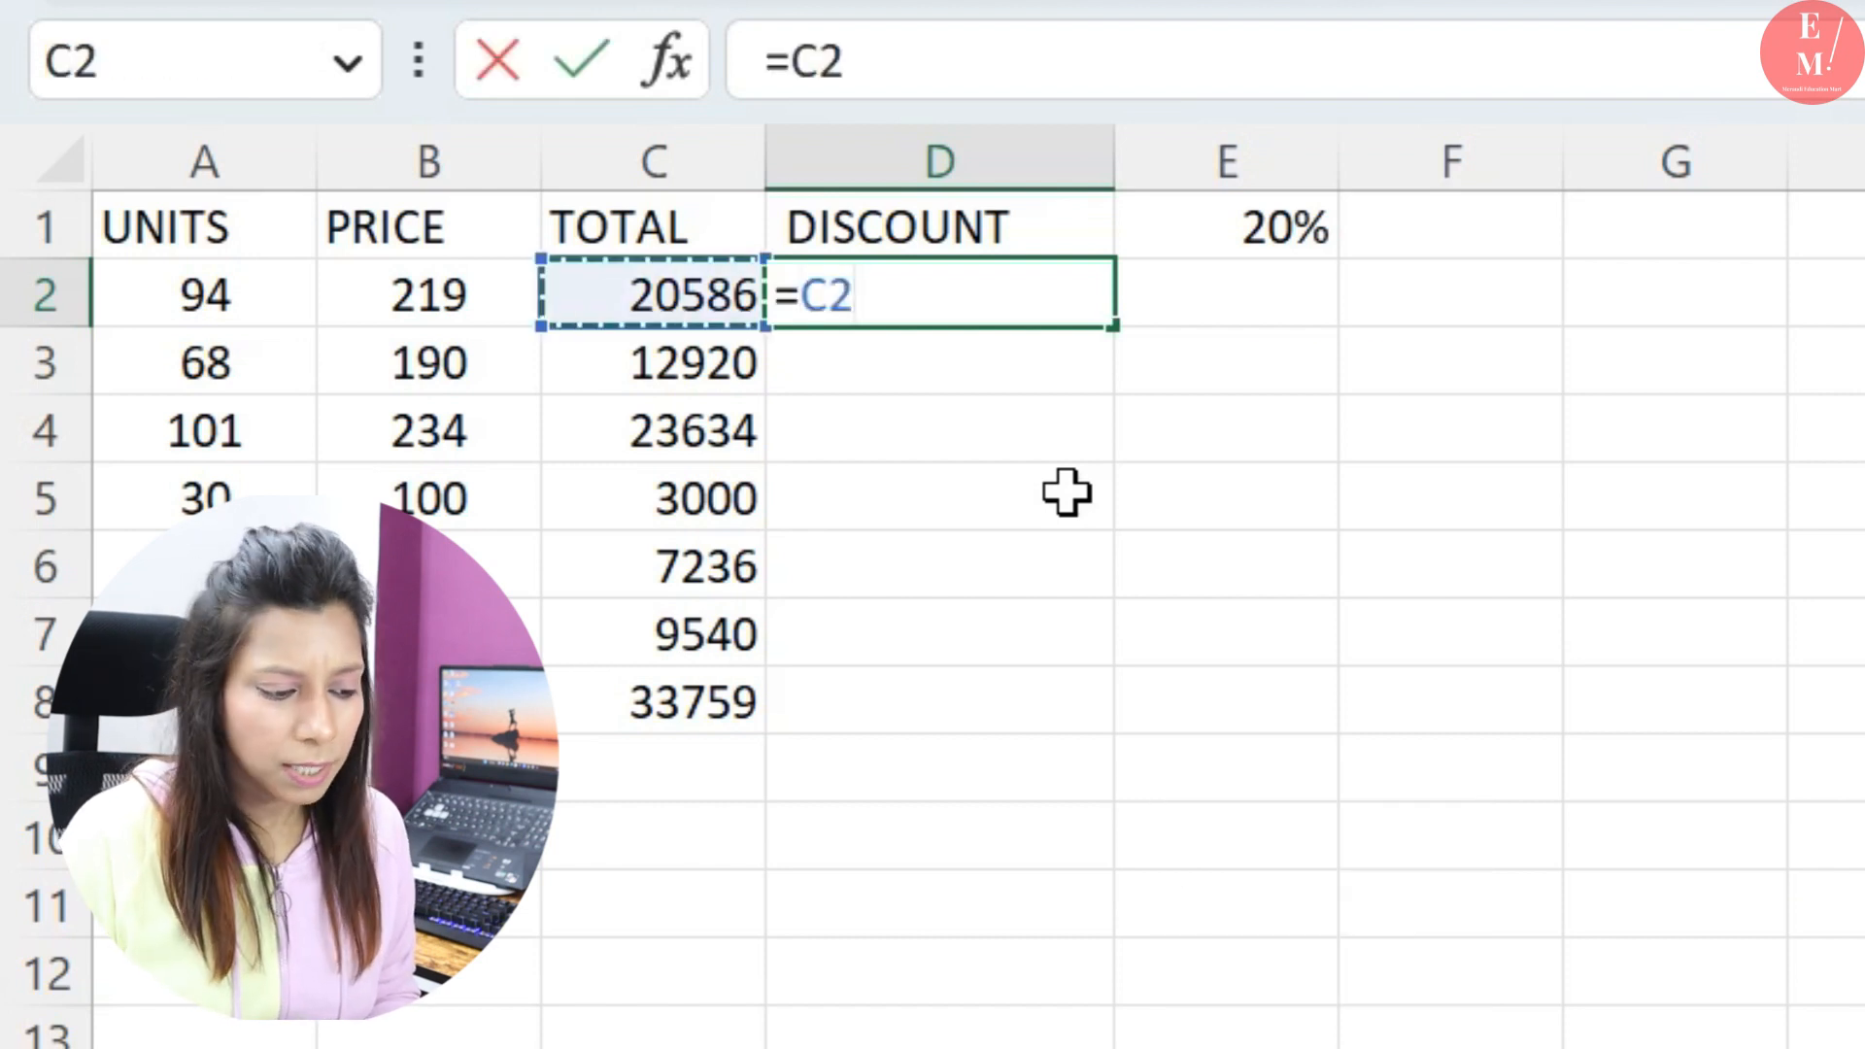
type("*")
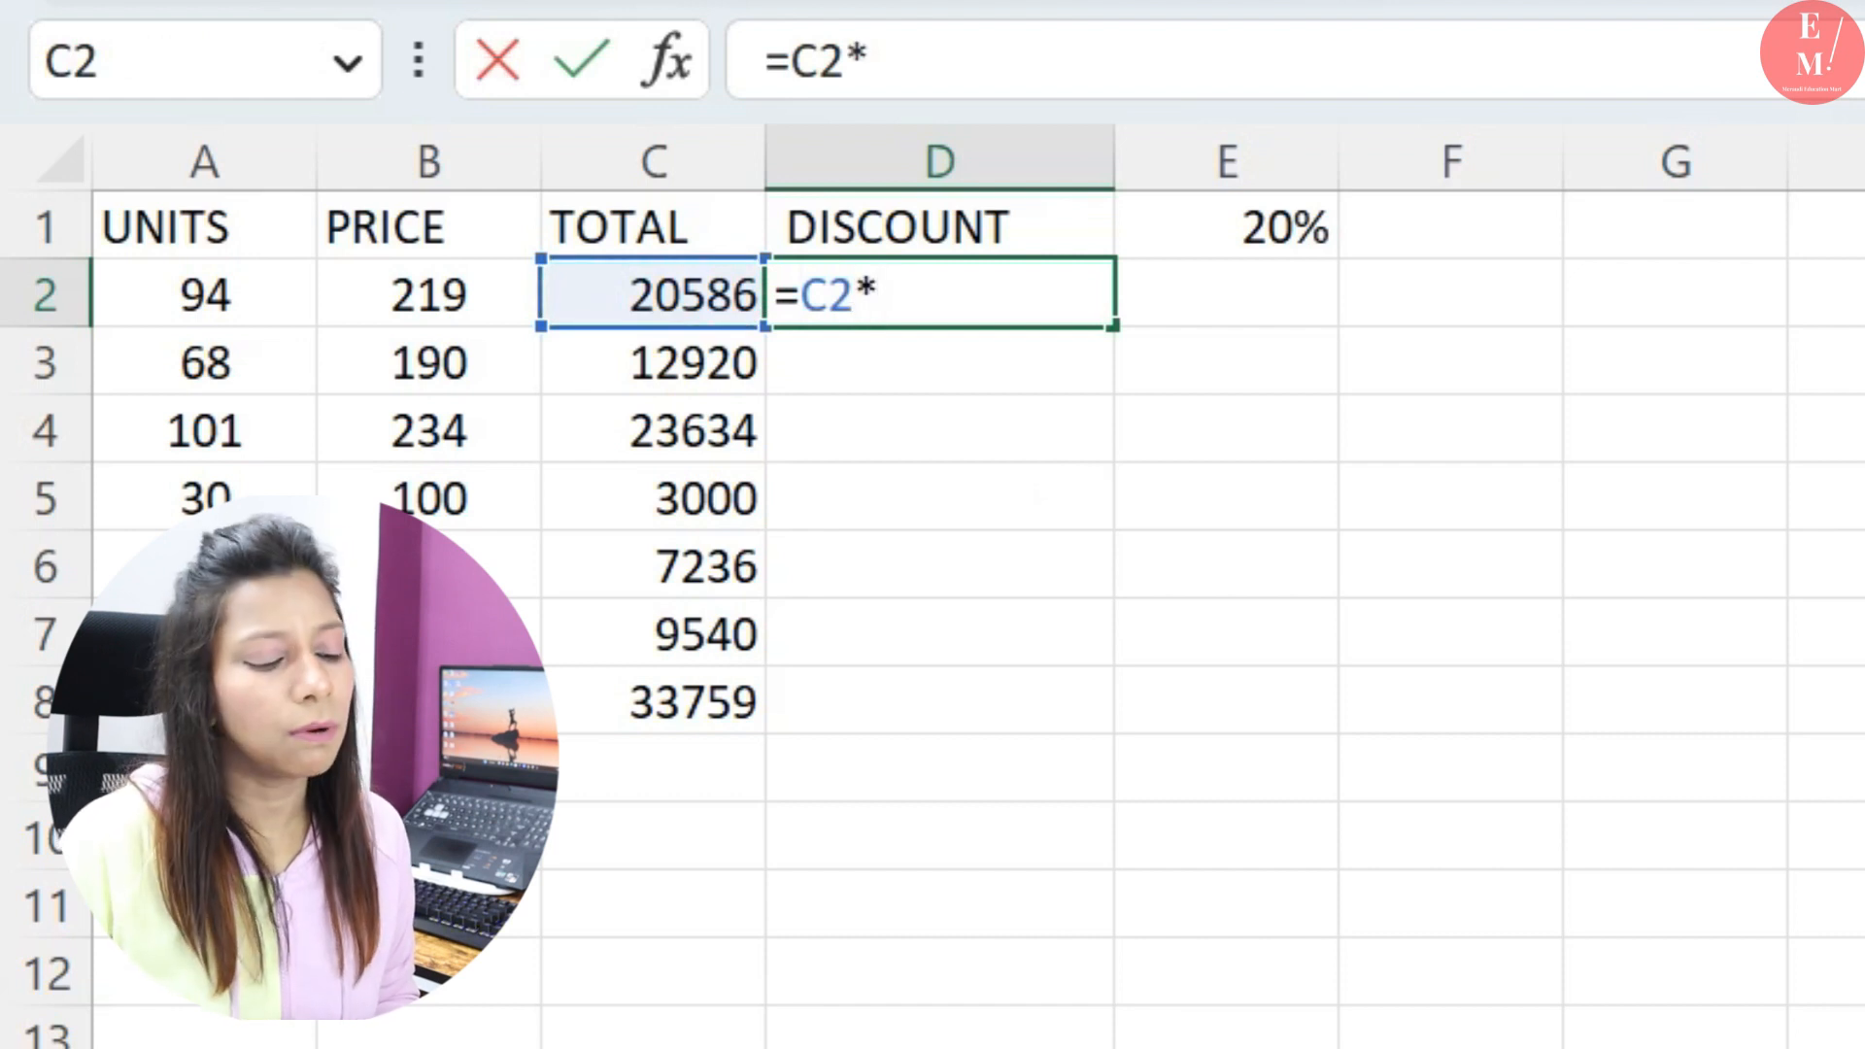
left_click(1281, 248)
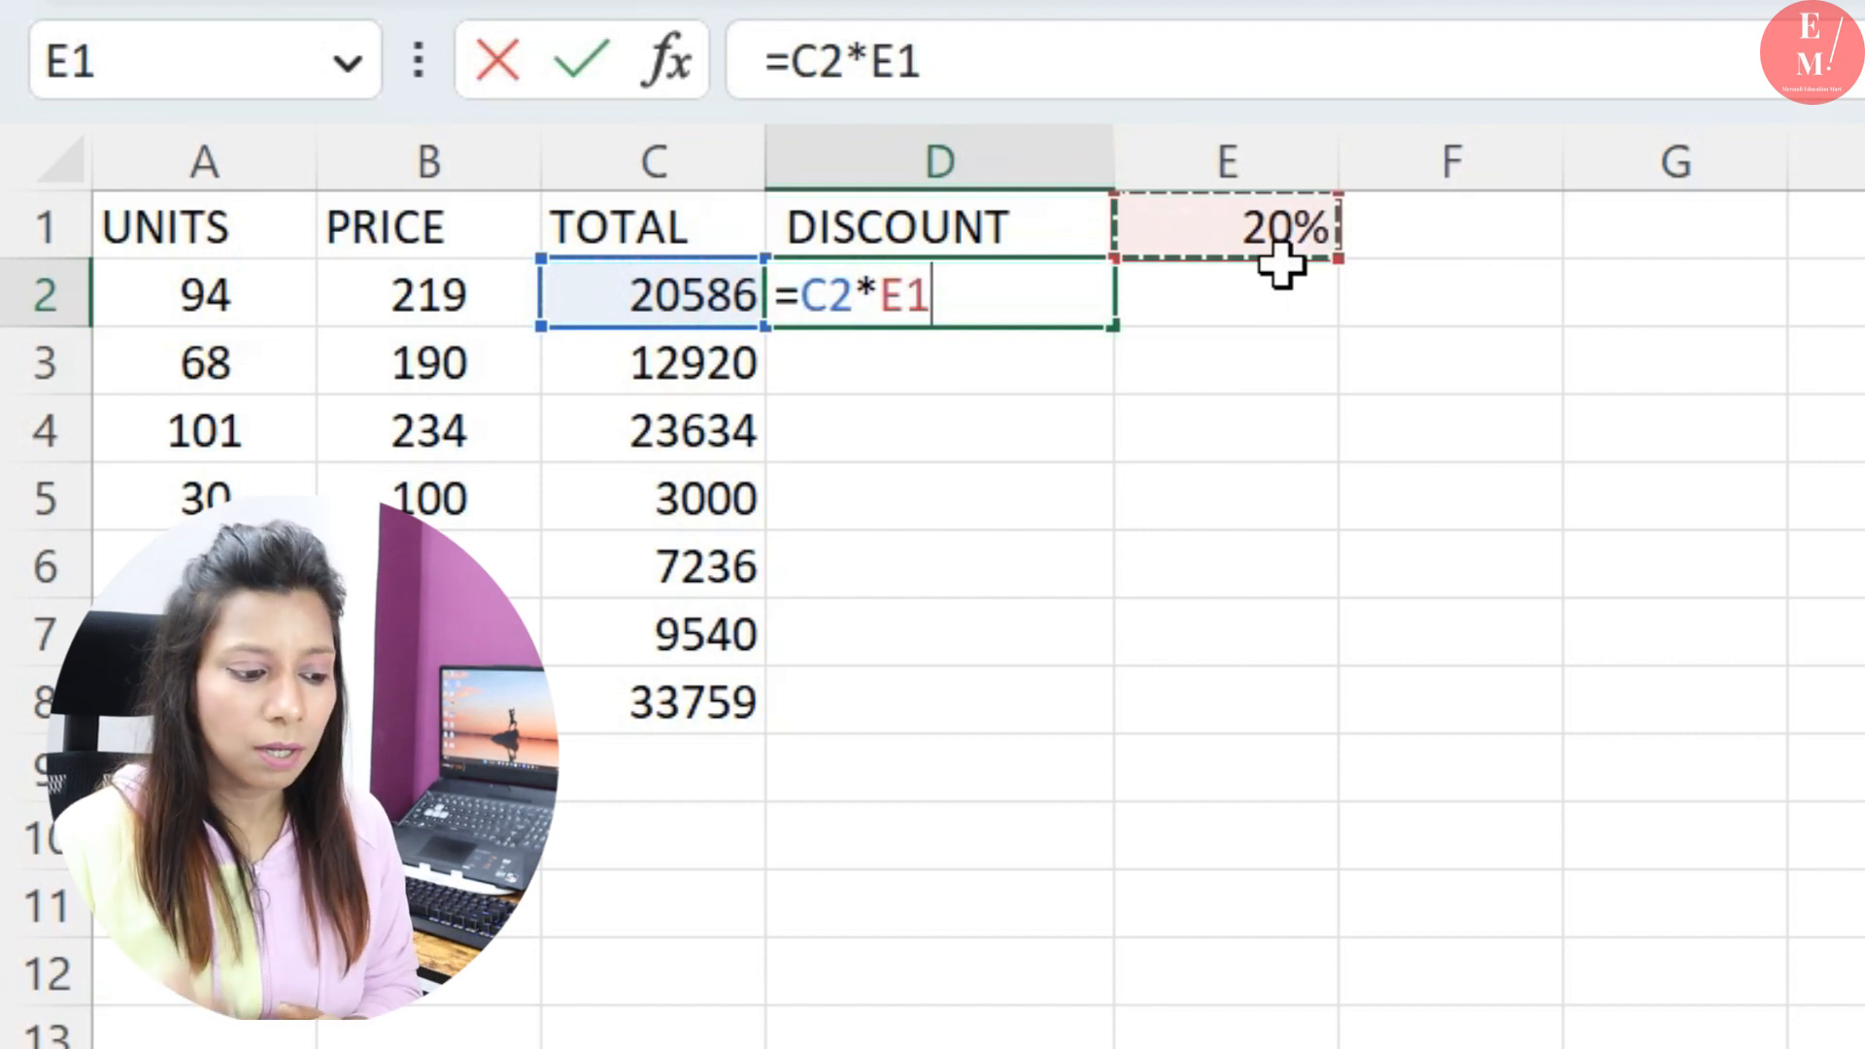
key("F4")
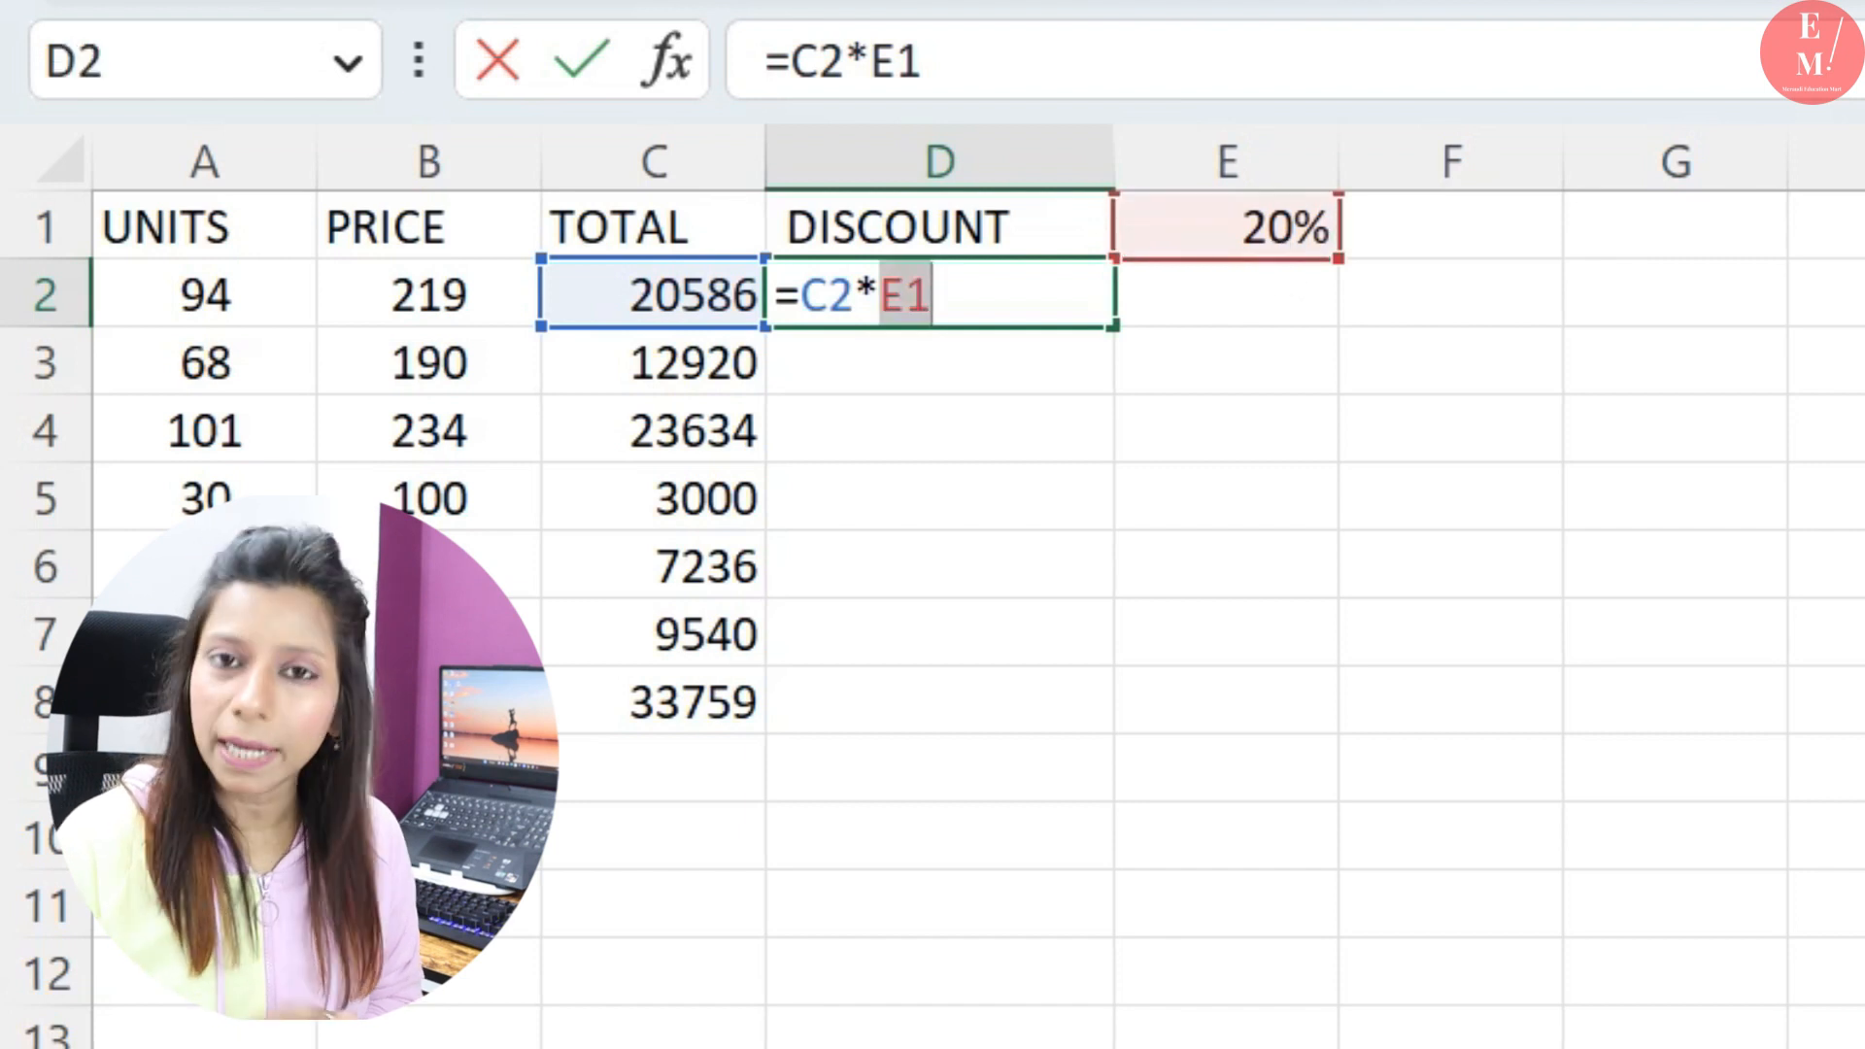
key("F4")
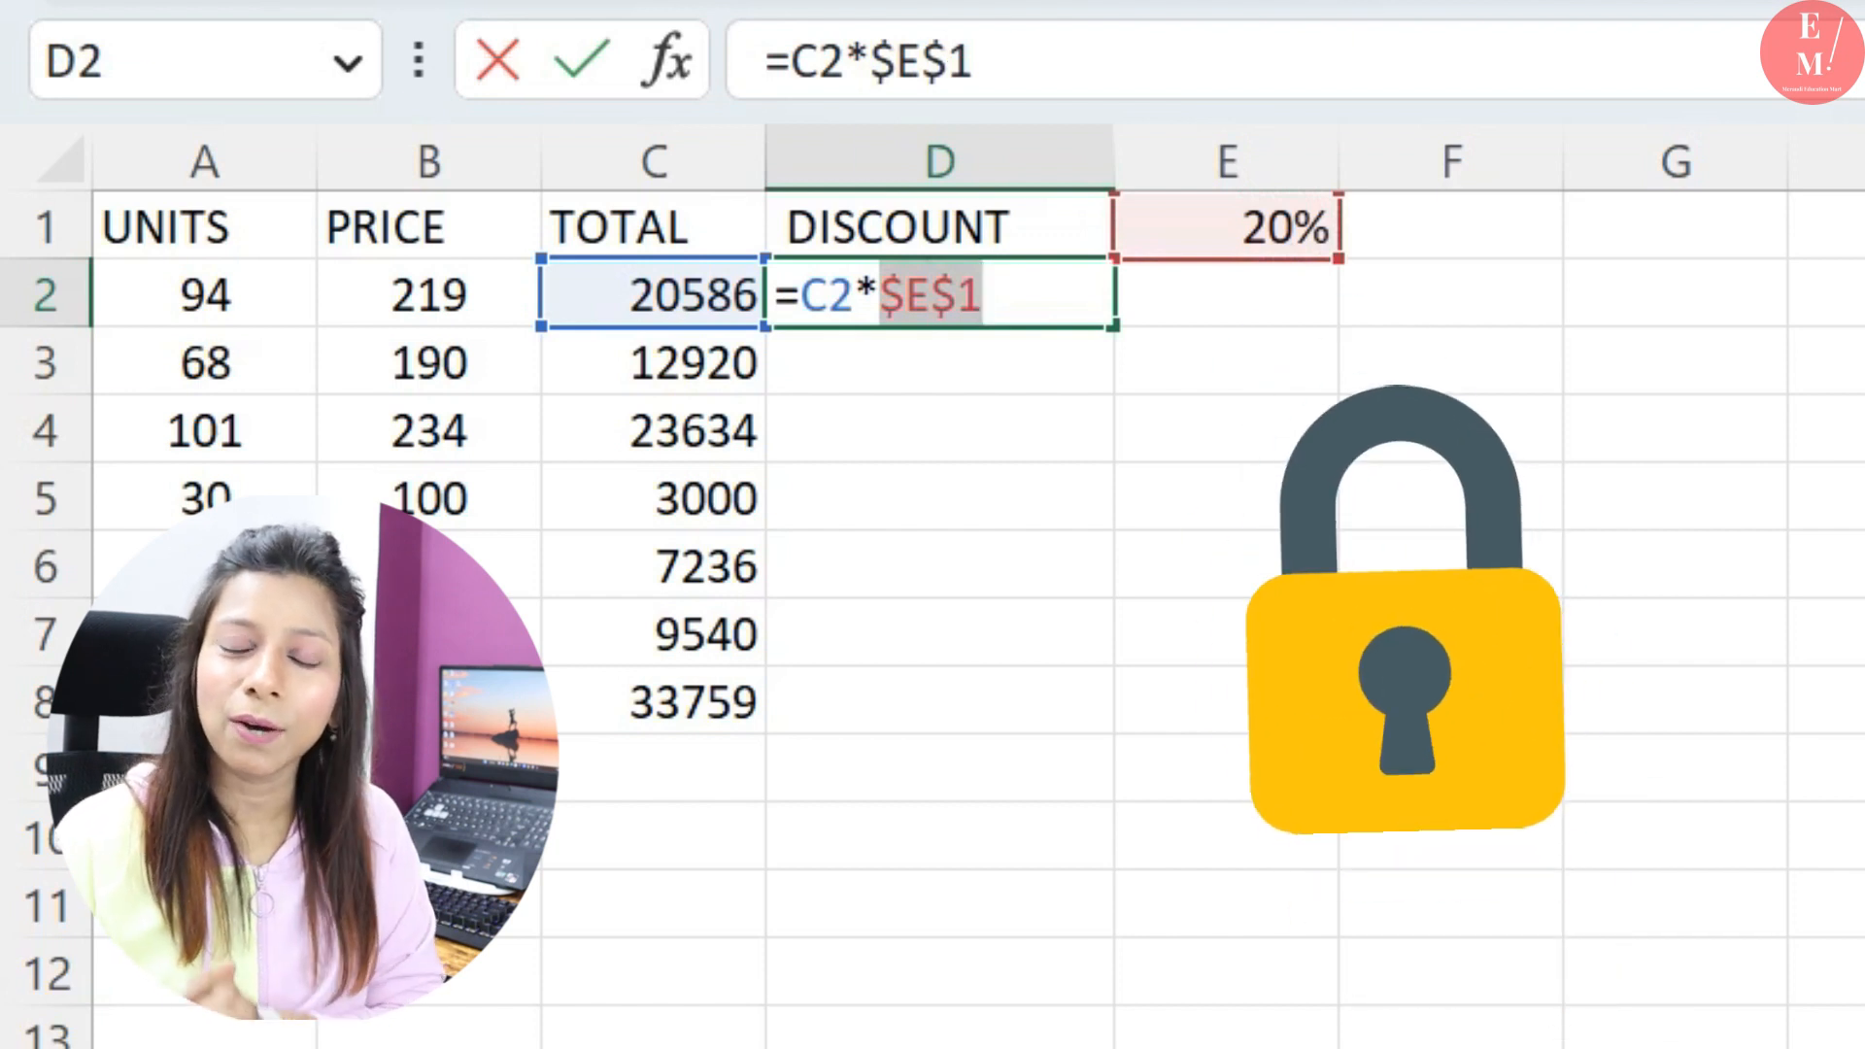
key("Return")
left_click(1000, 312)
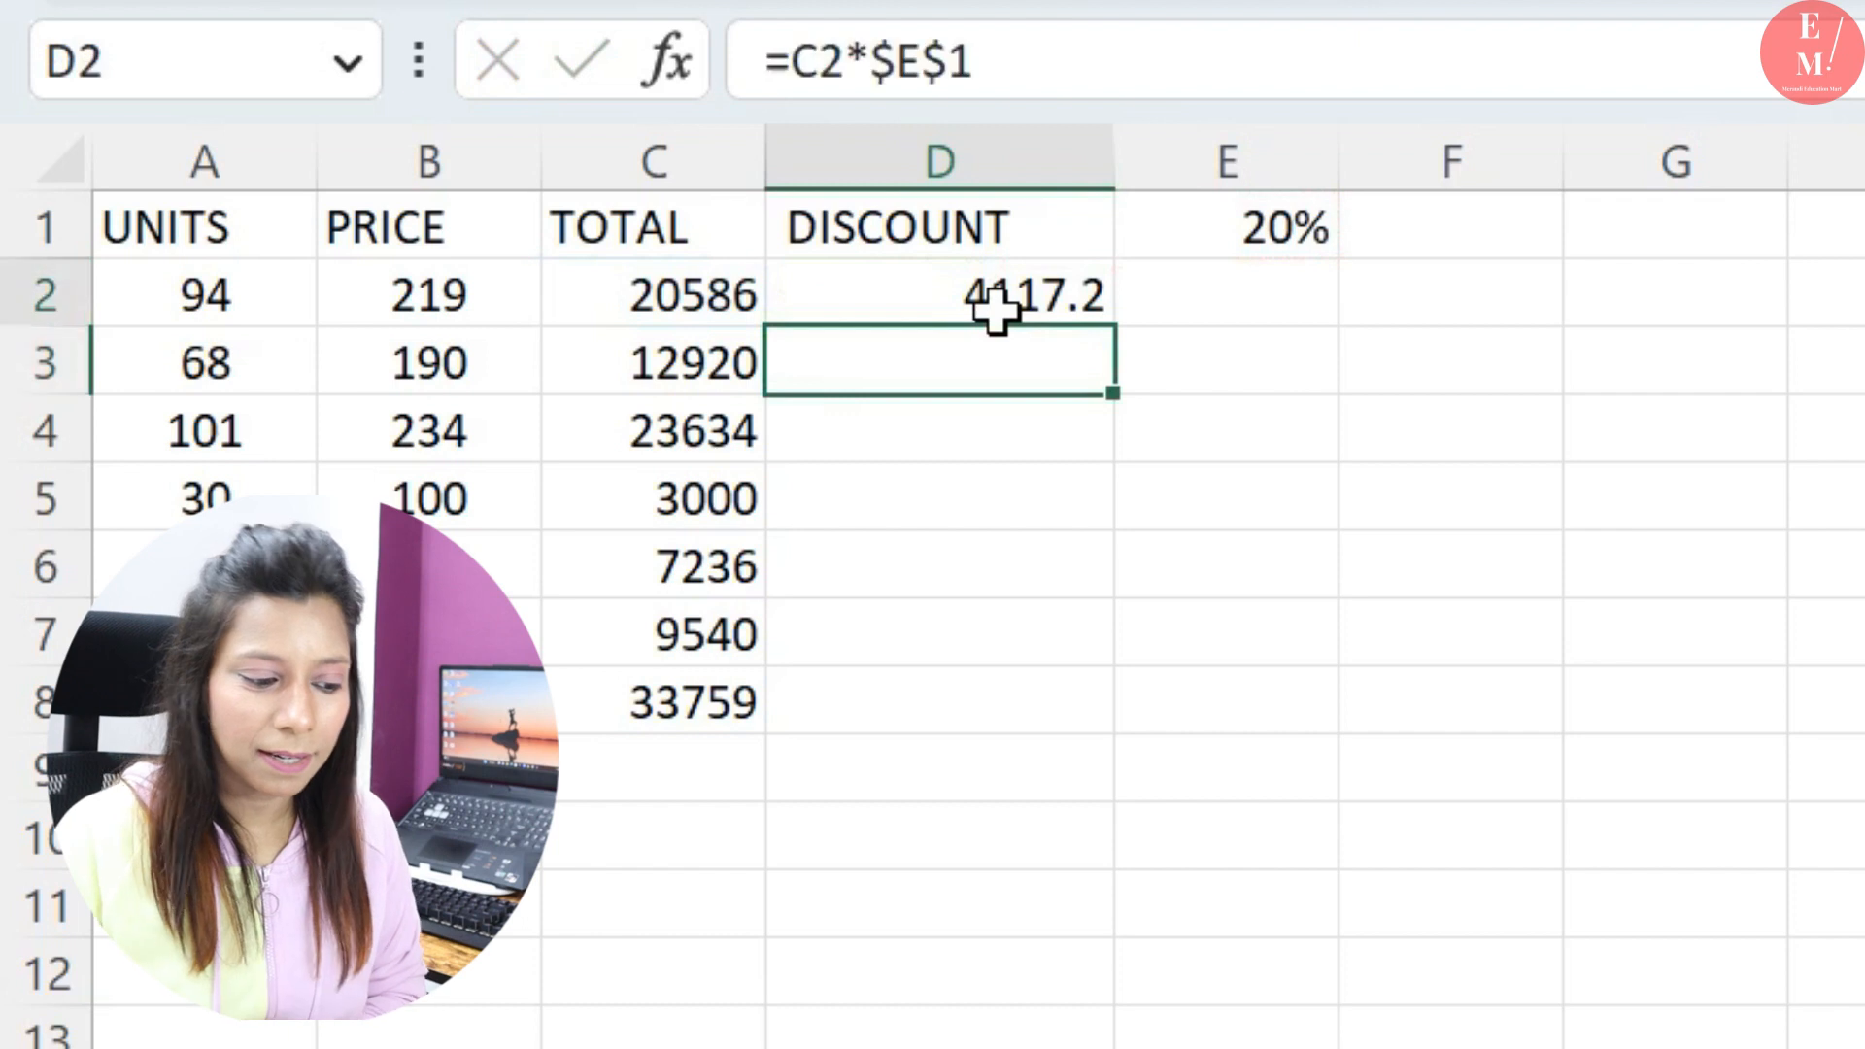
double_click(1149, 357)
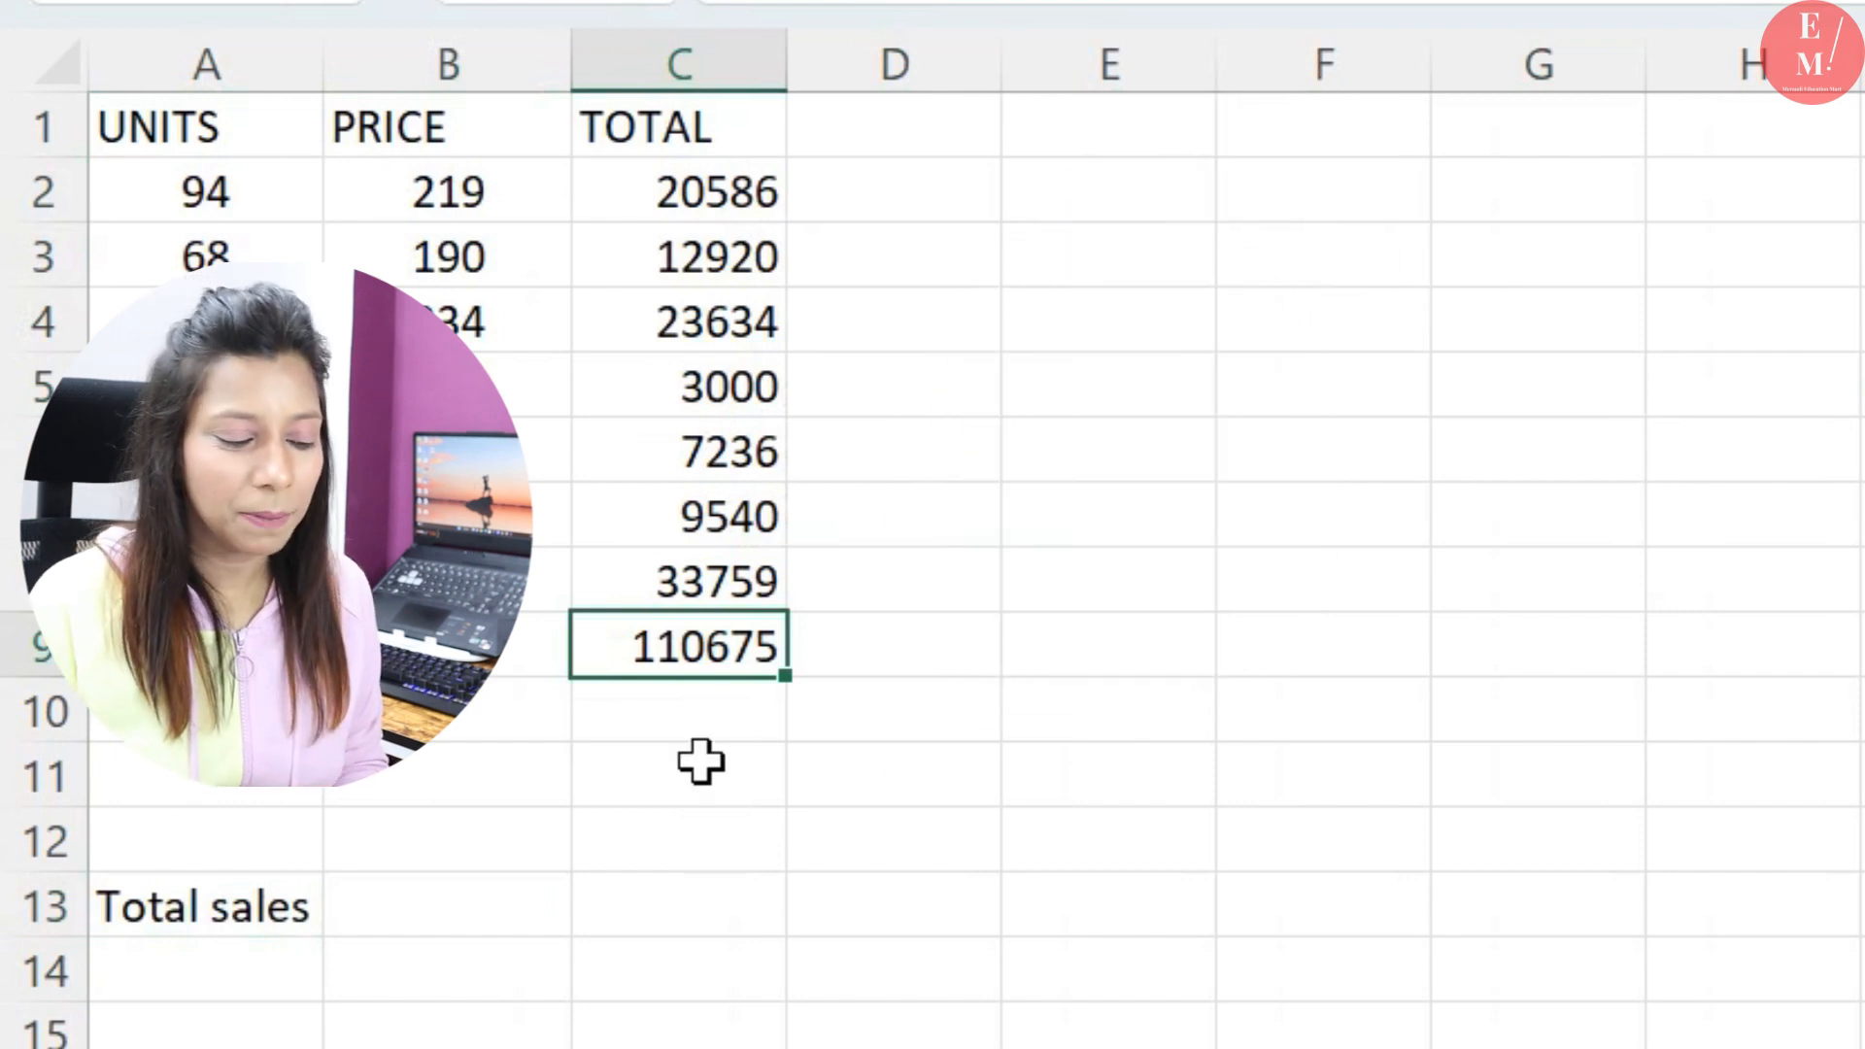
Copy the grand total in C9 and paste it as Values into B13 beside Total sales, then open B13 to check its content
left_click(434, 927)
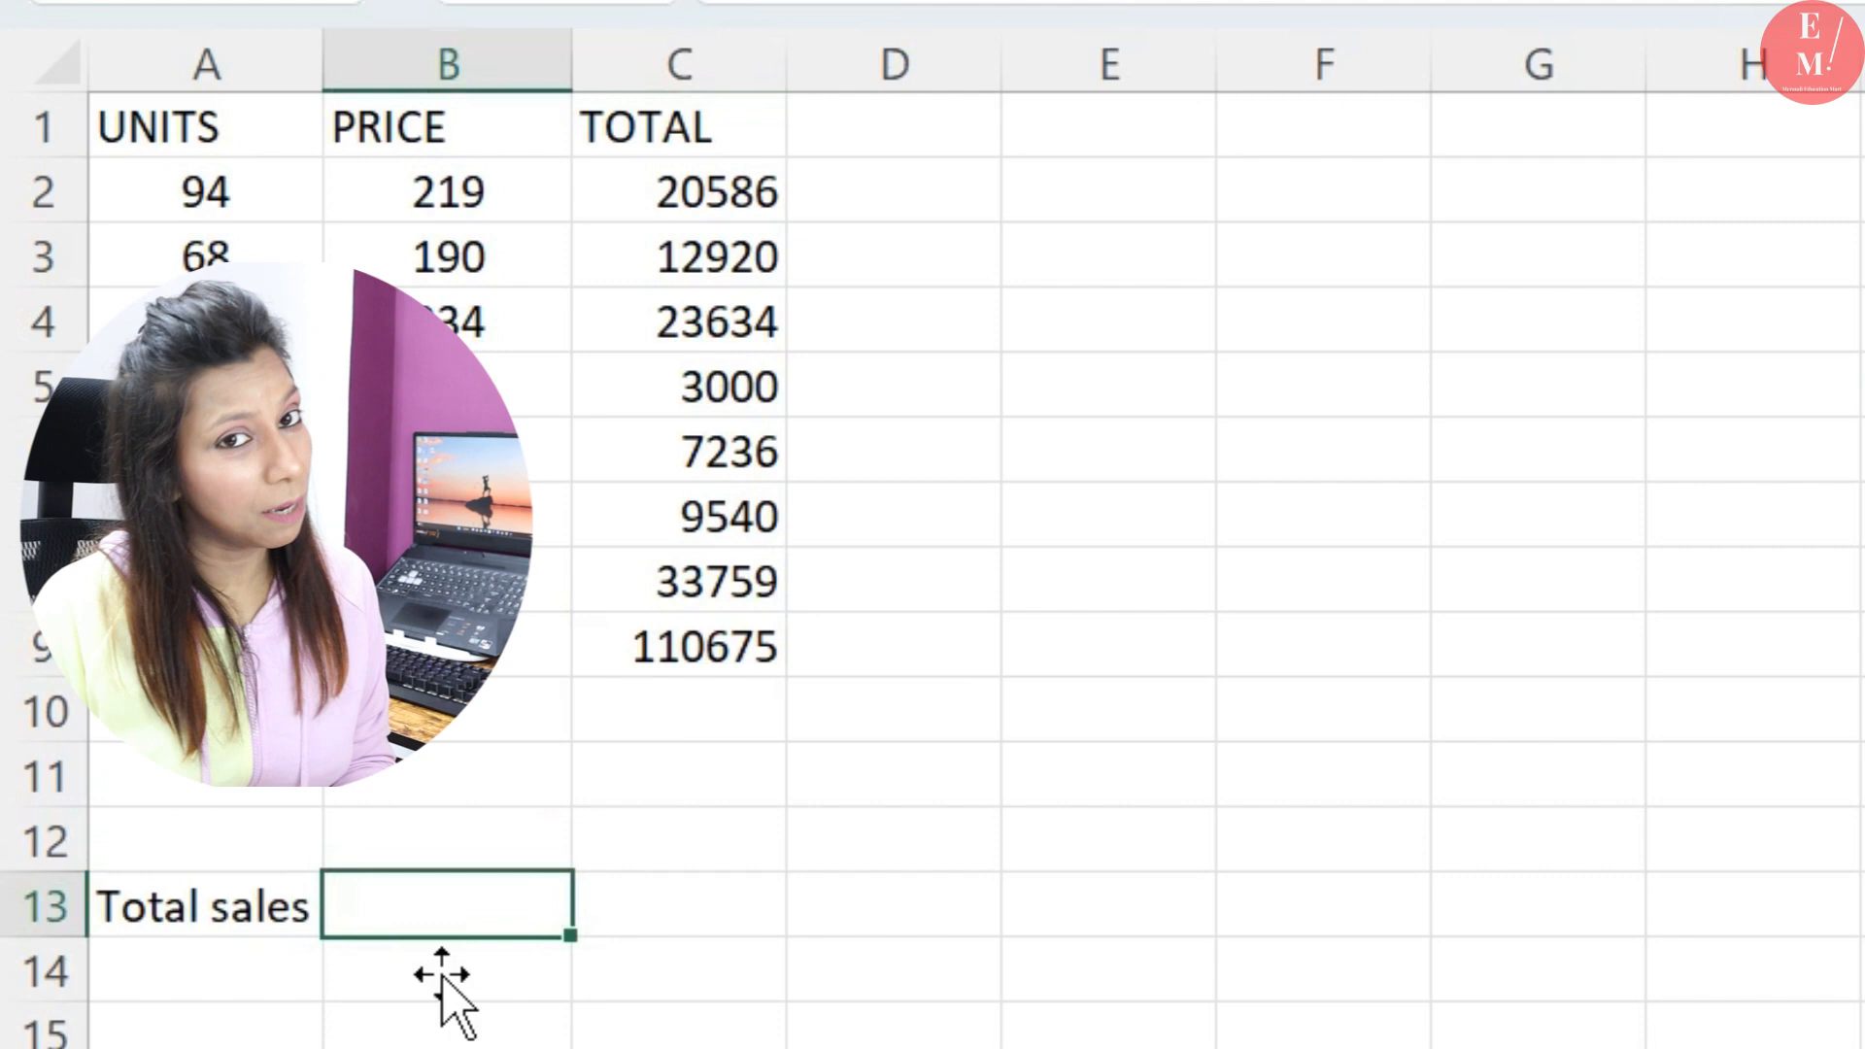
left_click(728, 678)
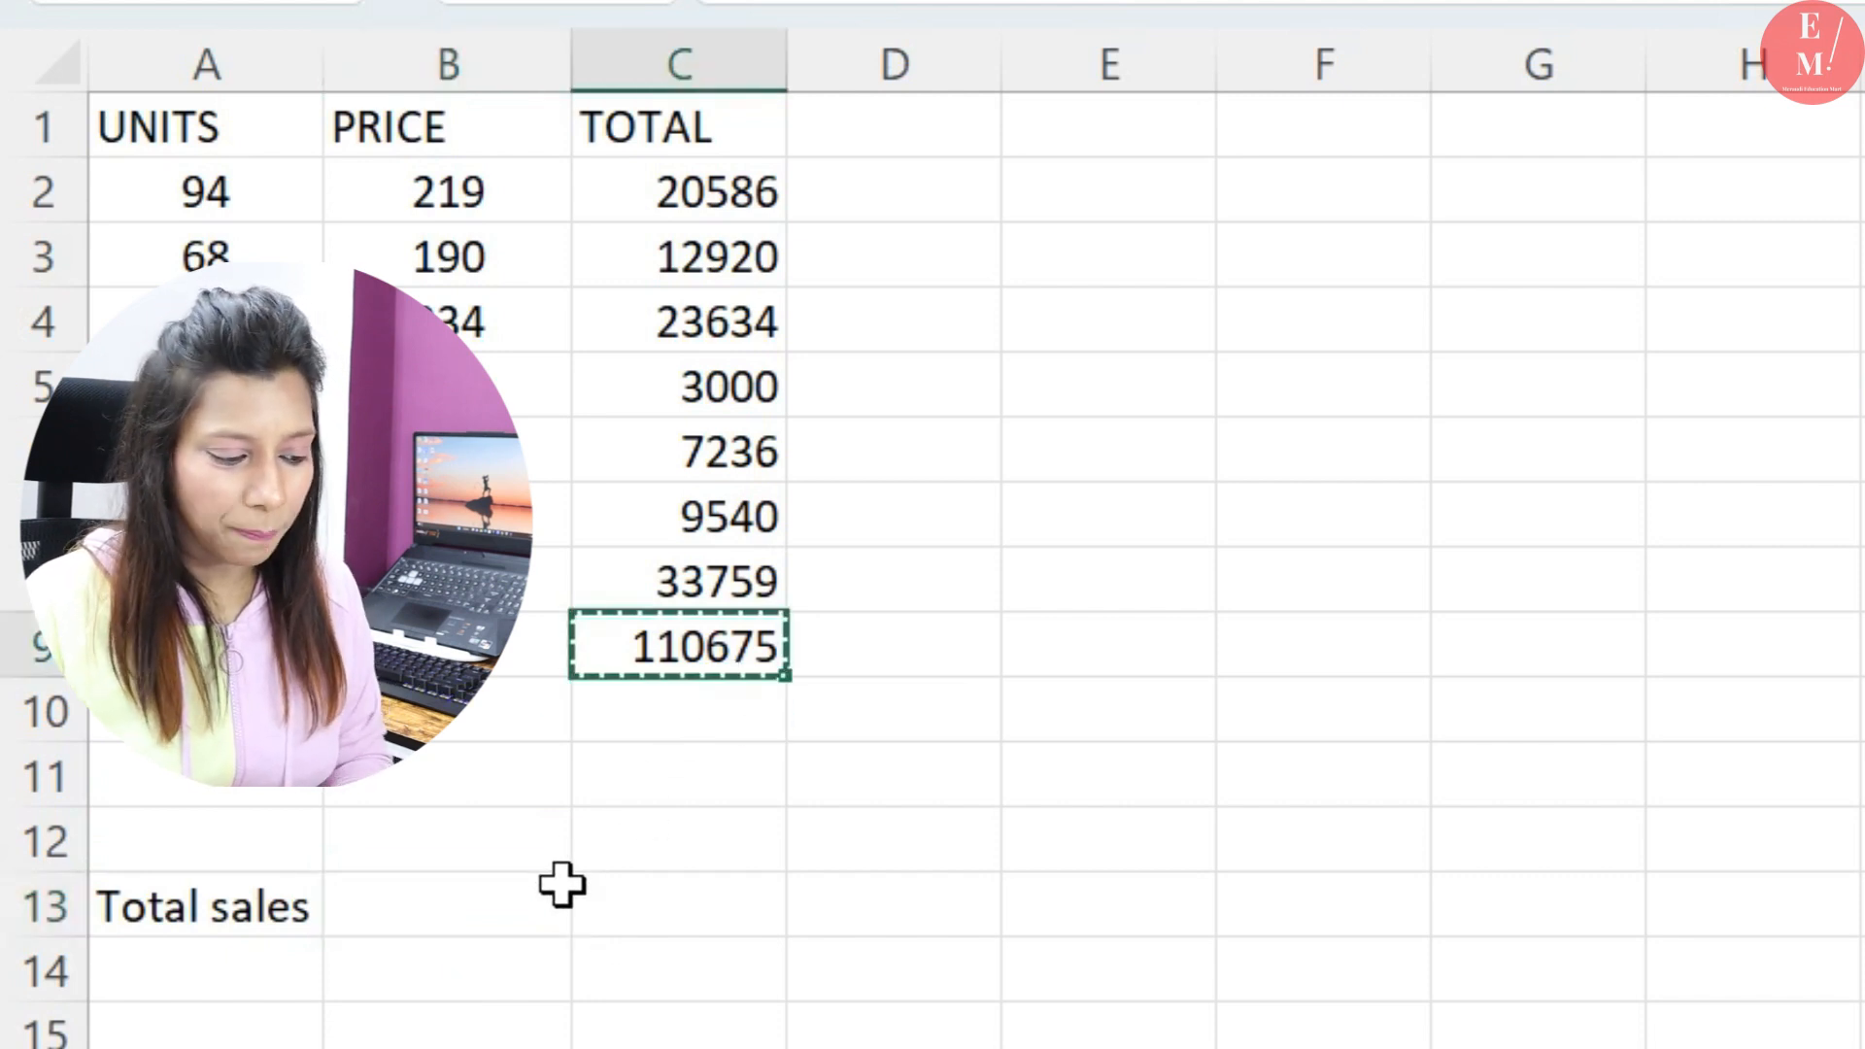
left_click(548, 918)
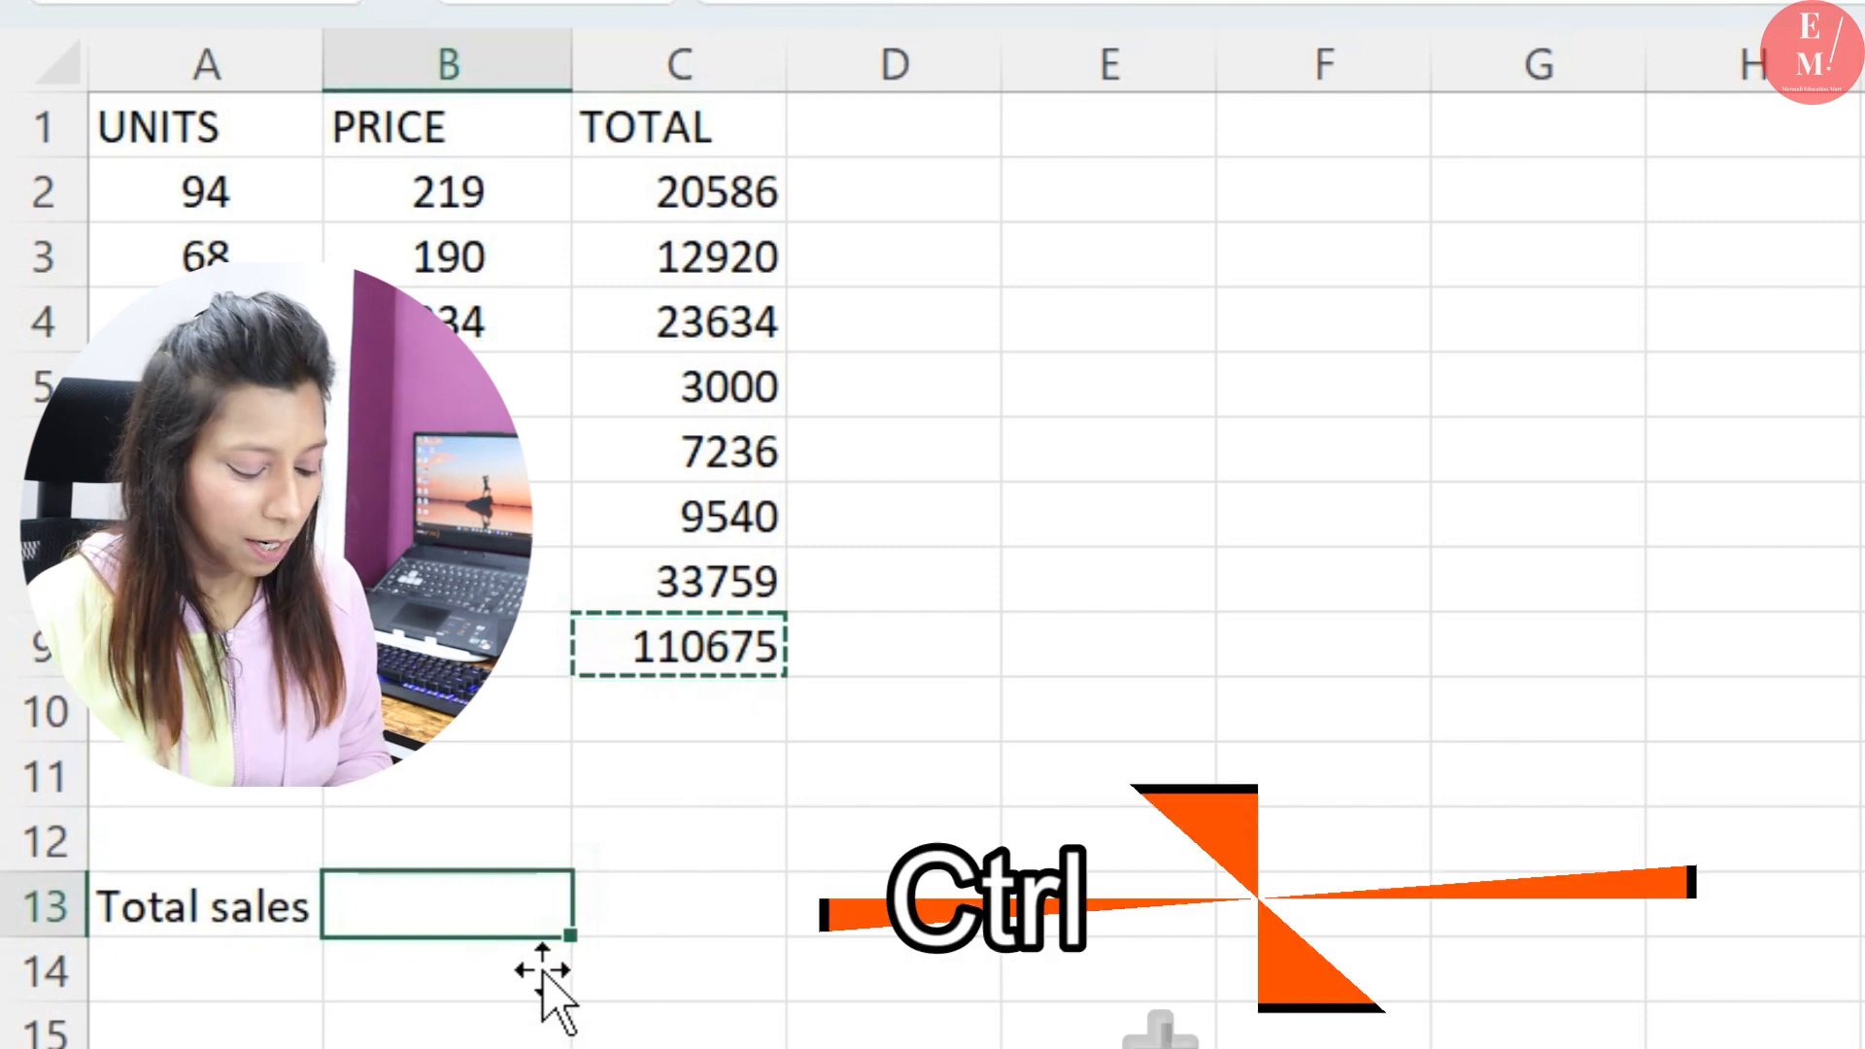
key("ctrl+alt+v")
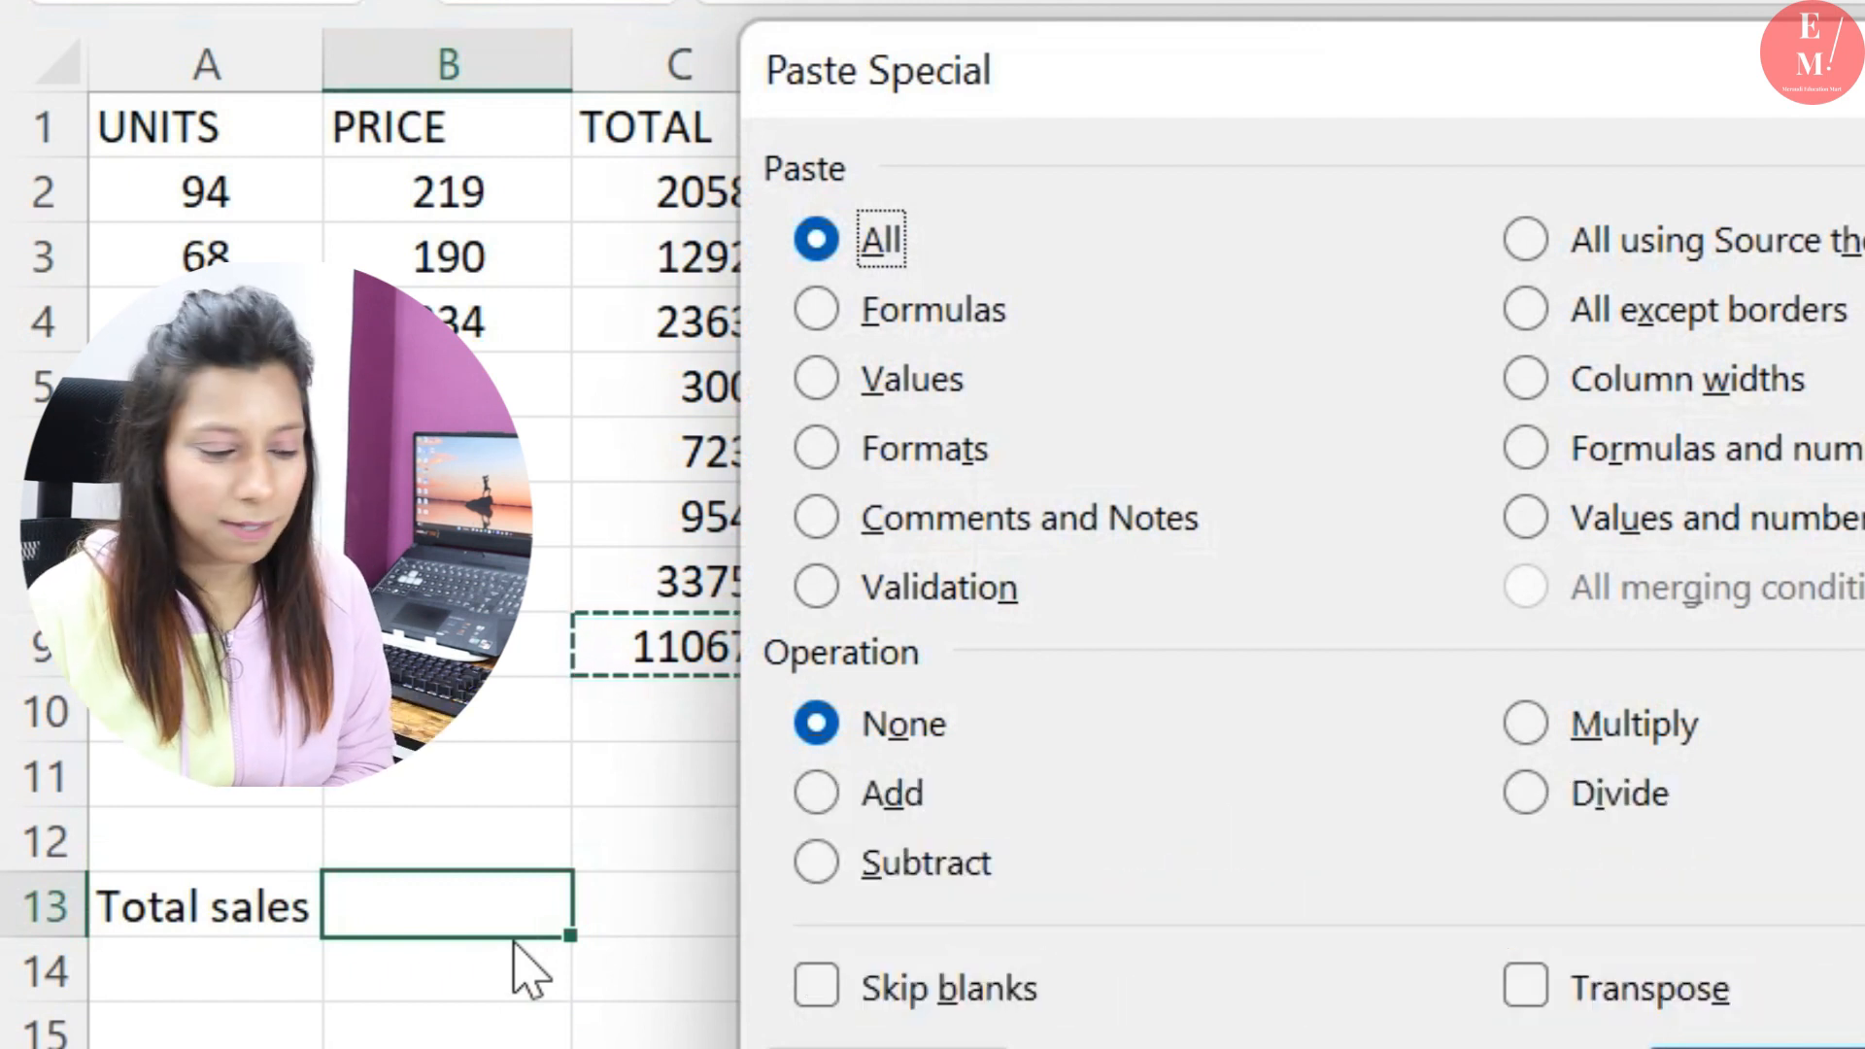
left_click(816, 379)
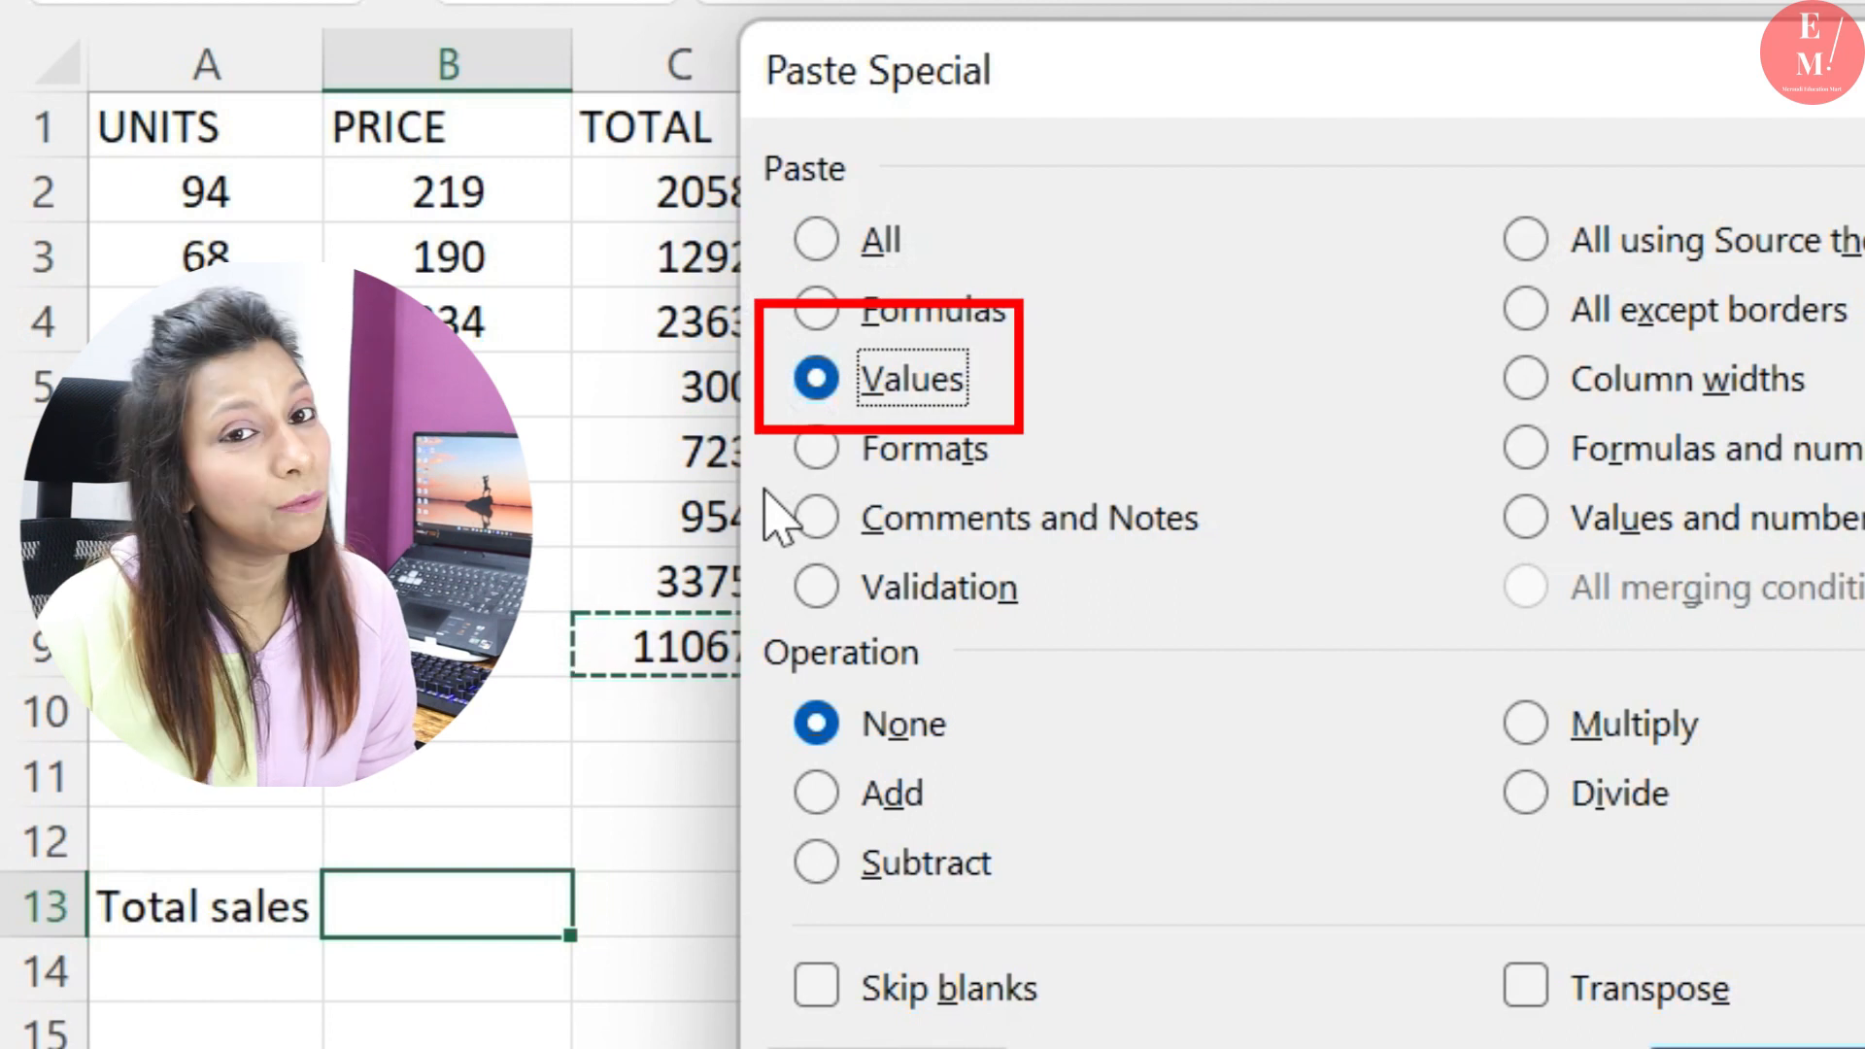
key("Return")
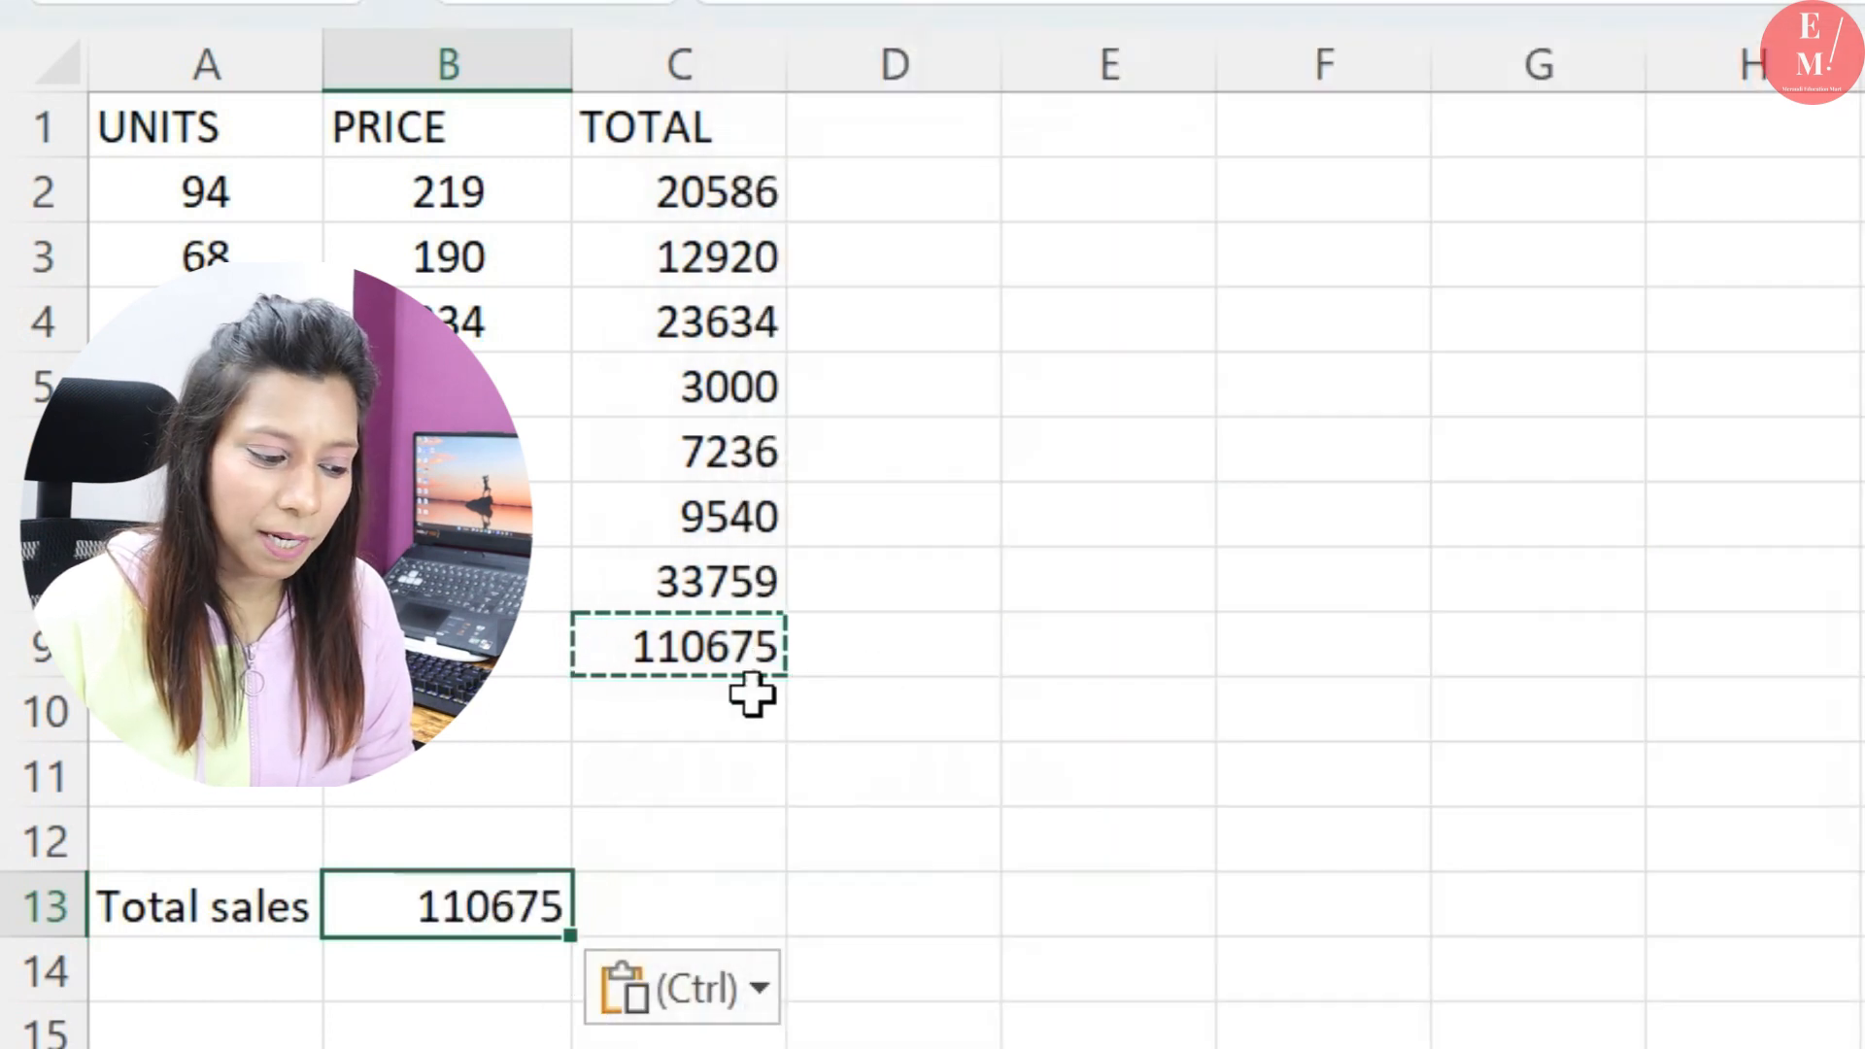
double_click(471, 909)
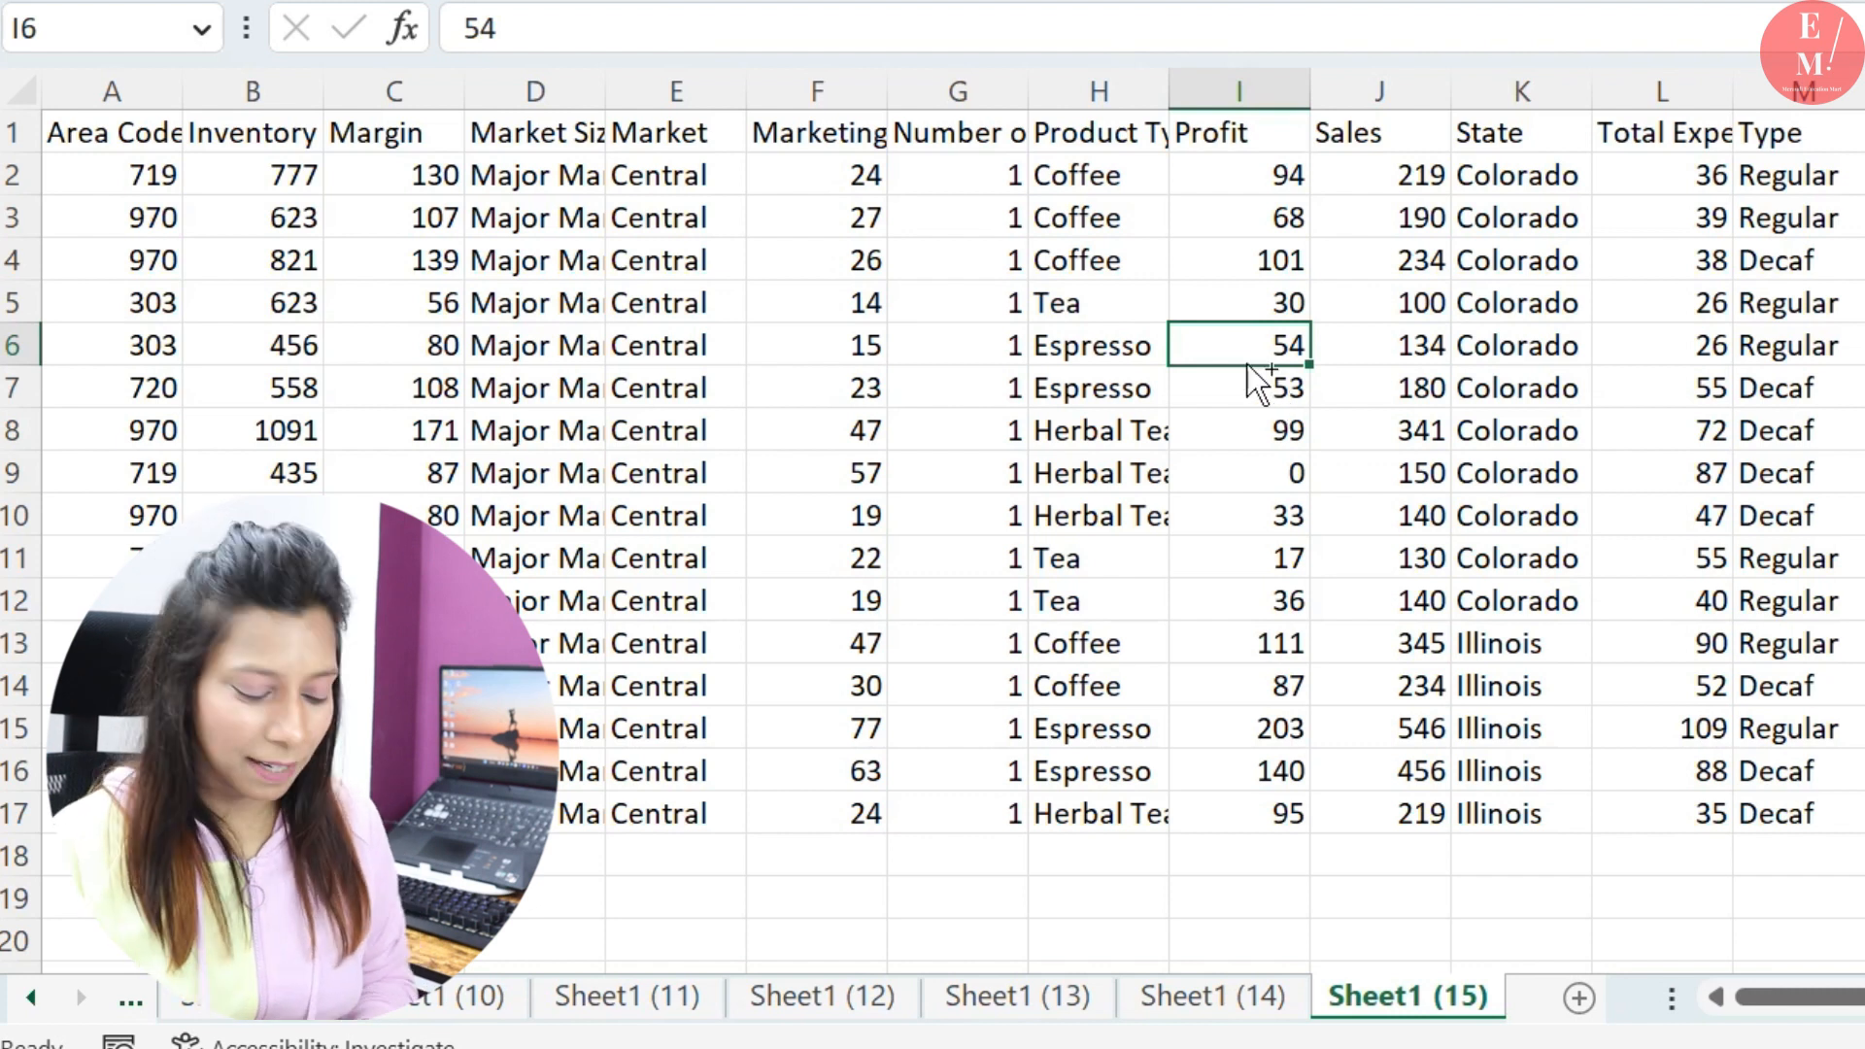
Create a PivotTable on a new worksheet from the whole data range A1:M17 of Sheet1 (15)
key("ctrl+a")
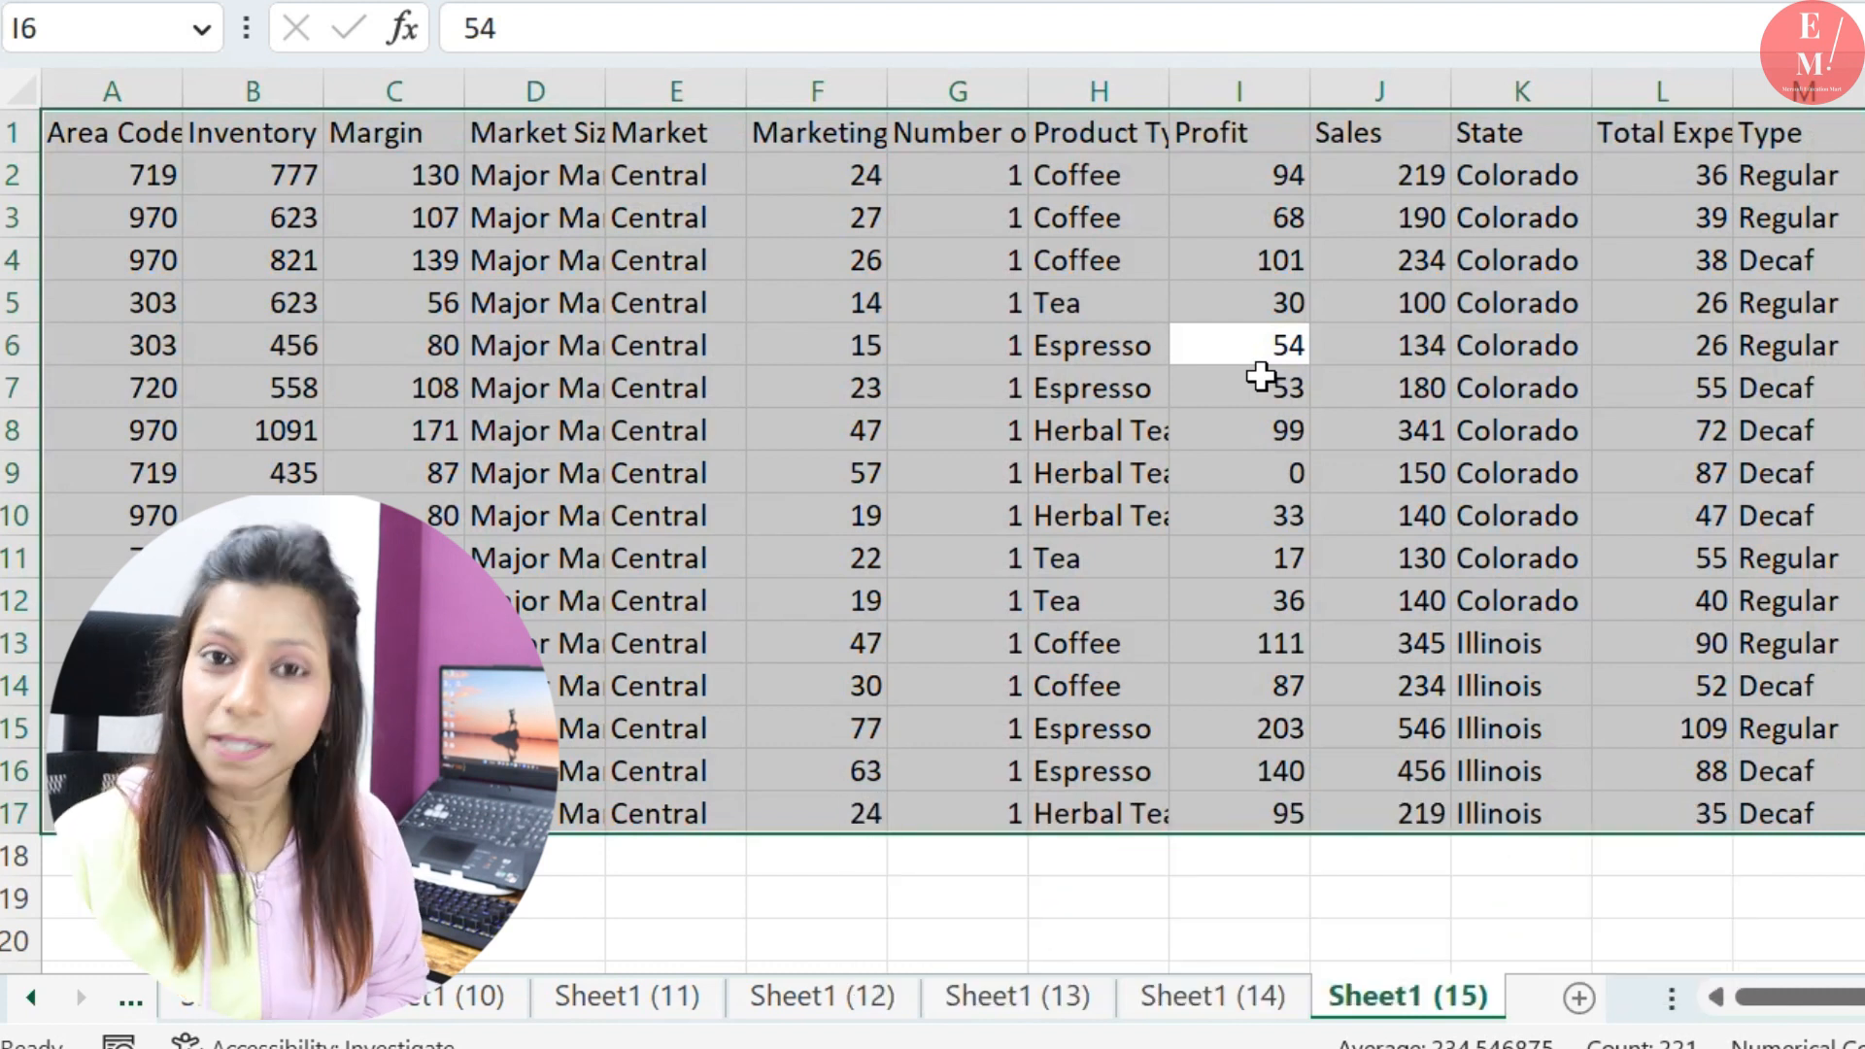
key("alt+n")
key("v")
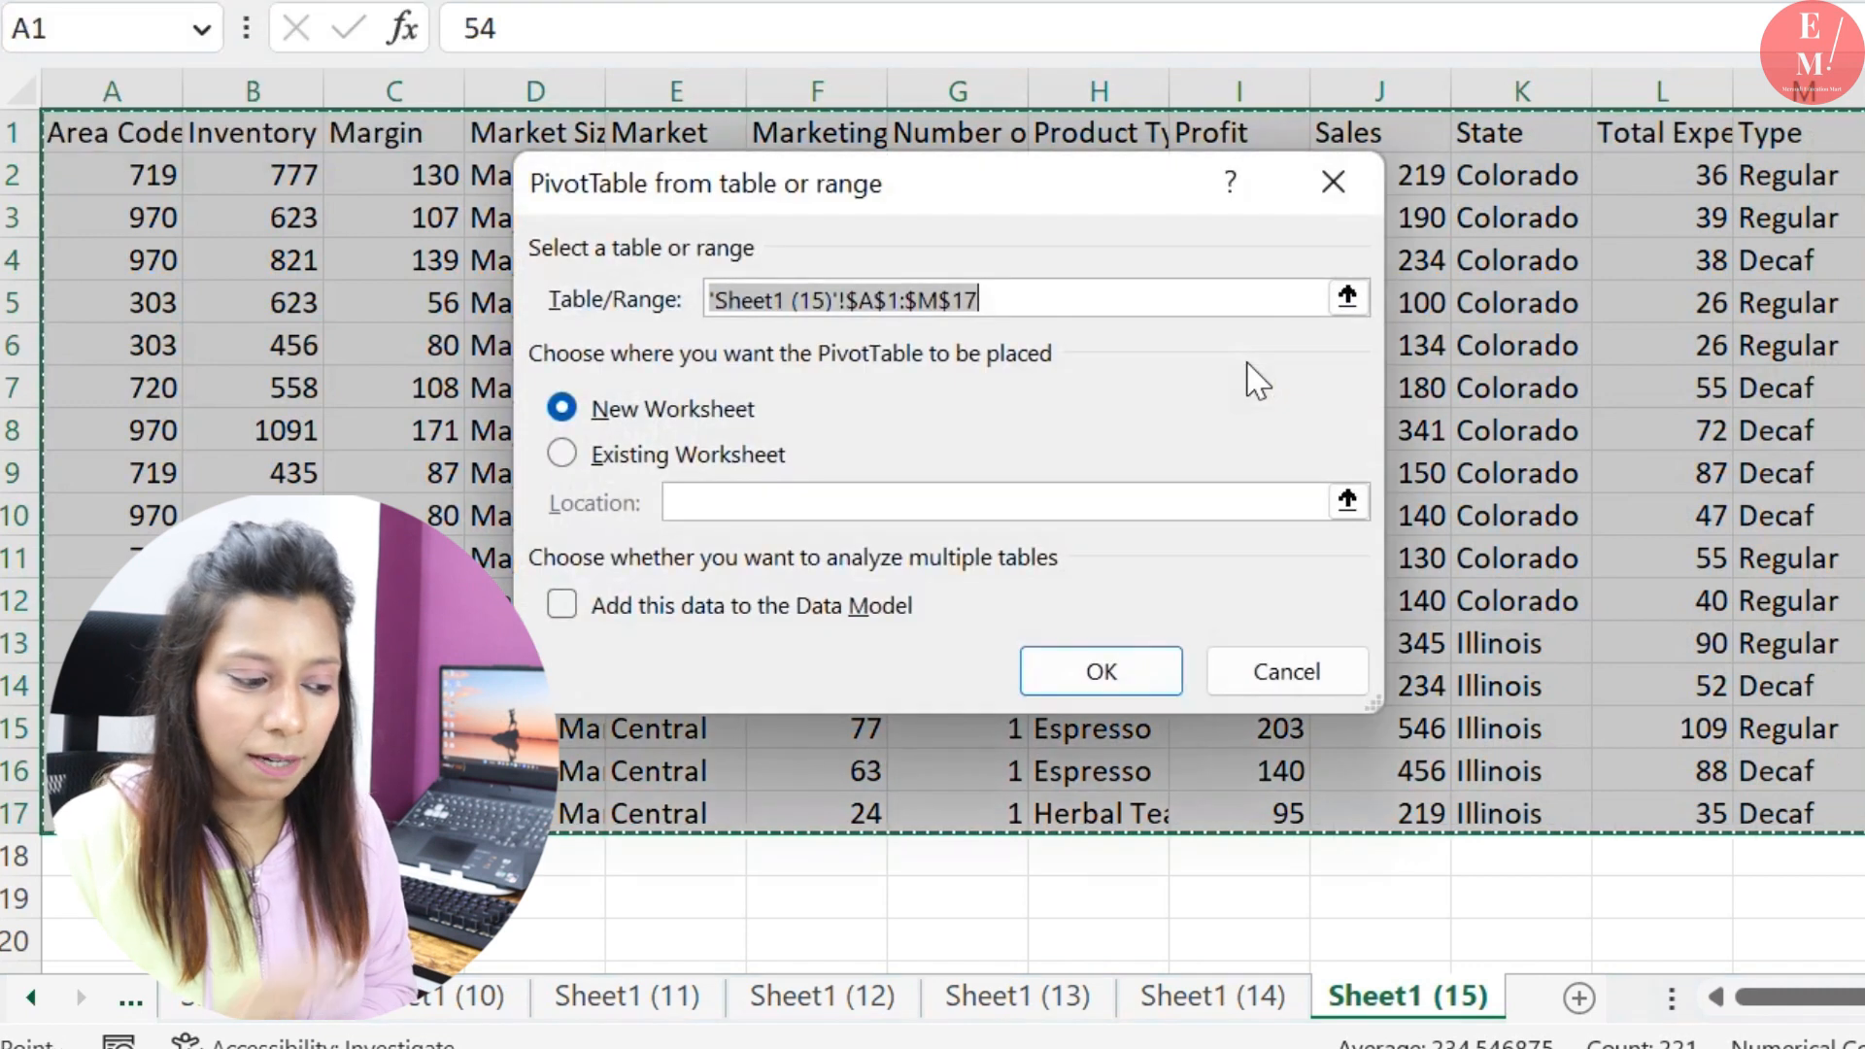
key("Return")
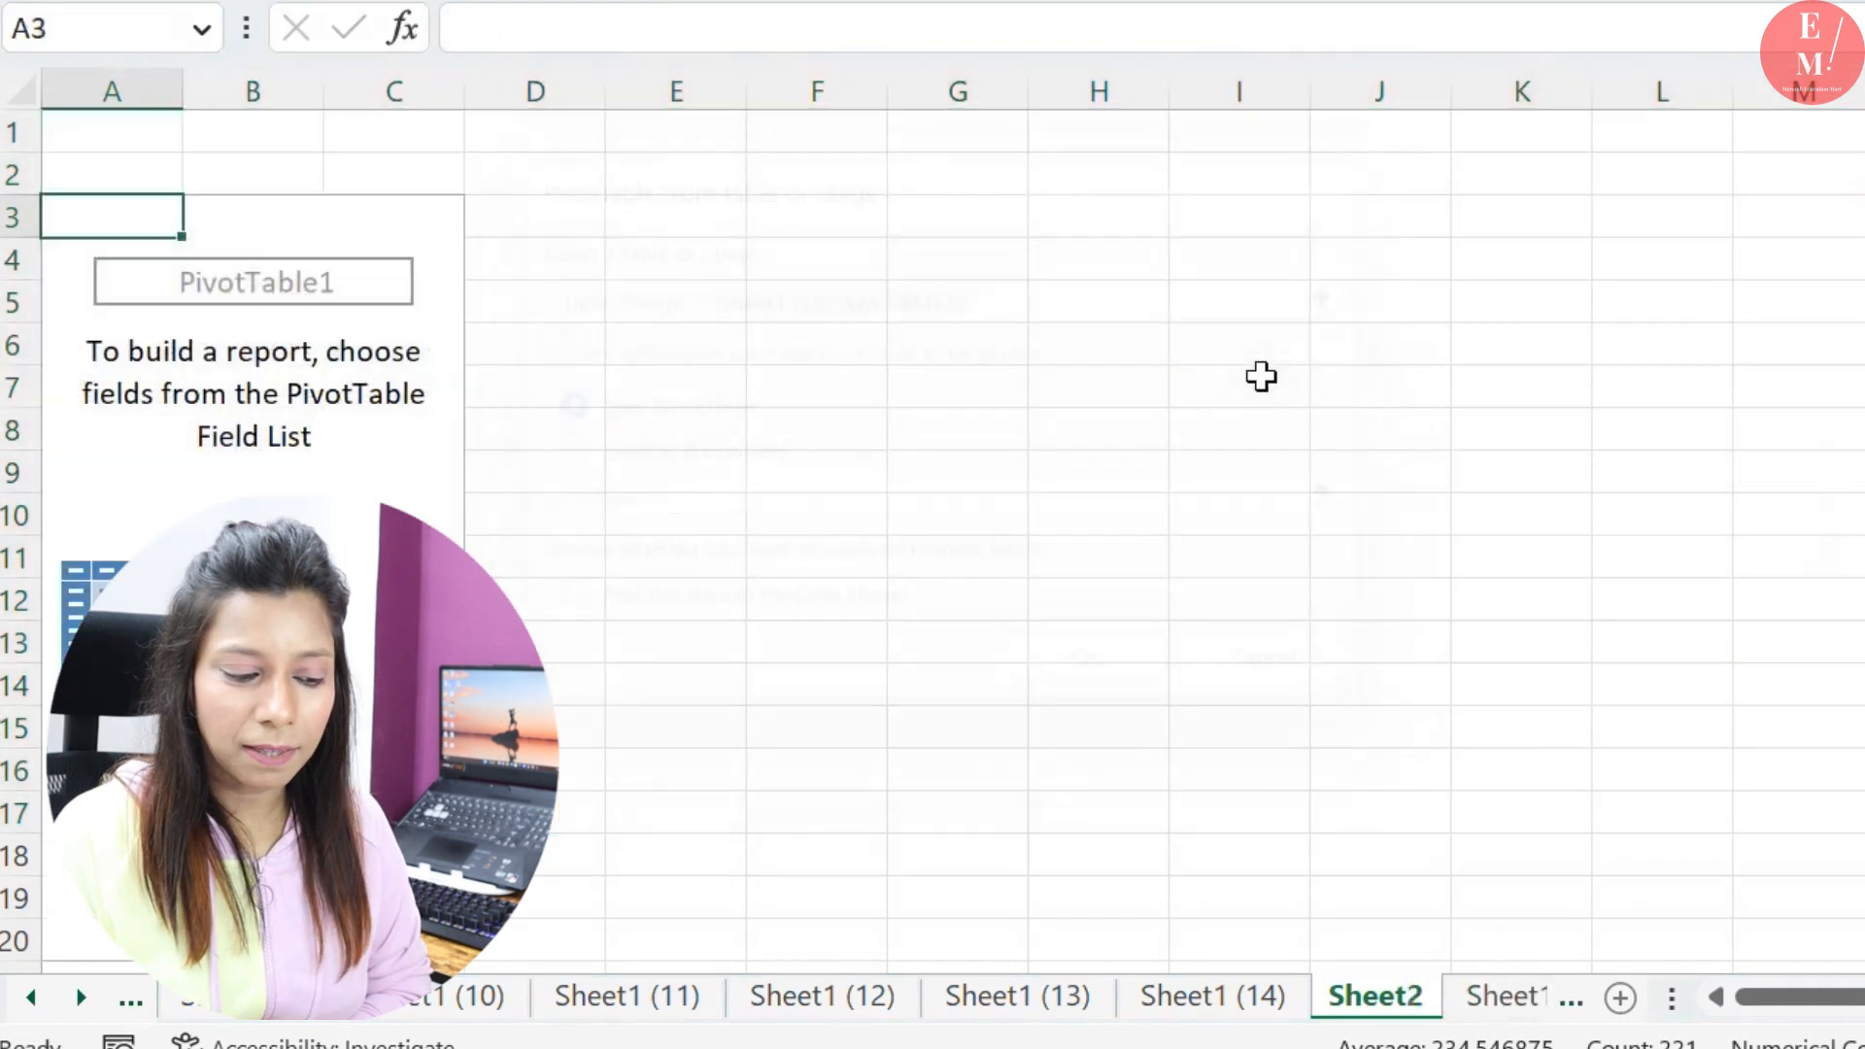